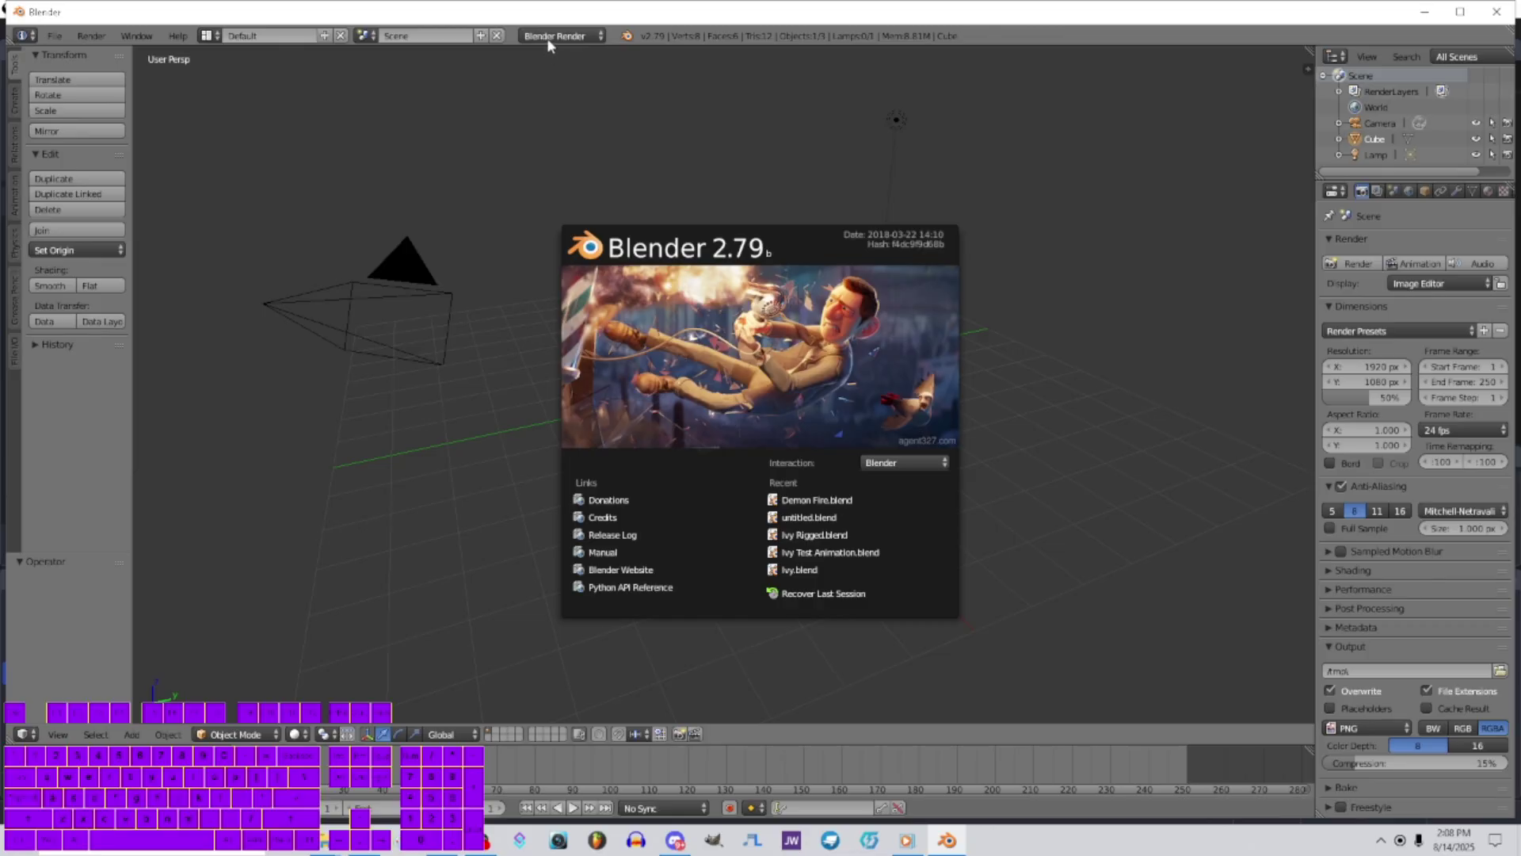
Dismiss the splash screen and delete all default objects from the scene
{"action": "left_click", "coordinate": [565, 179]}
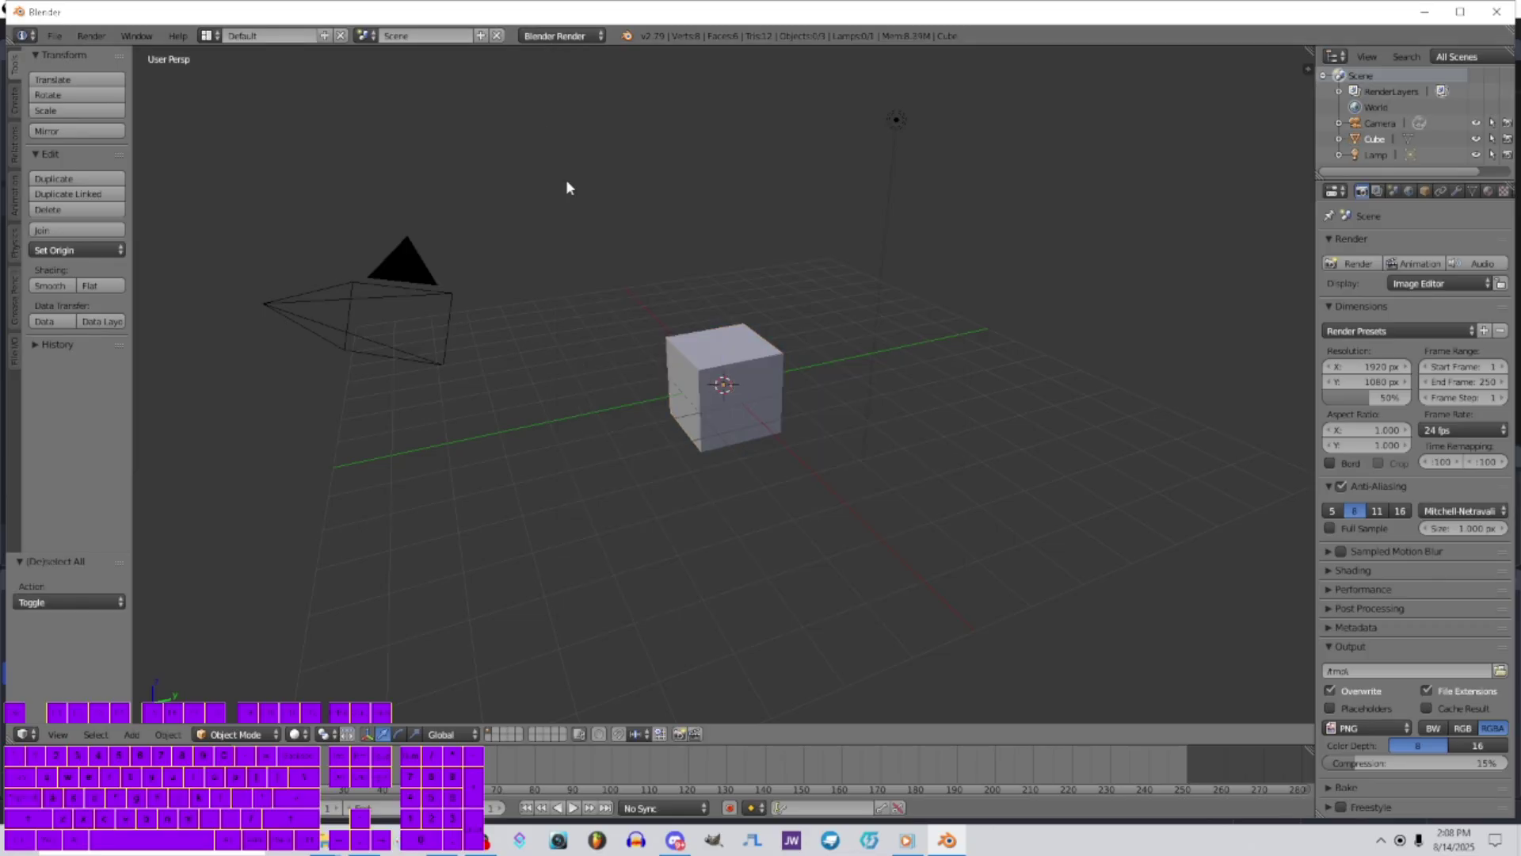
{"action": "key", "text": "a"}
{"action": "key", "text": "a"}
{"action": "key", "text": "Delete"}
Add a plane mesh to the empty scene and switch the render engine to Cycles Render
{"action": "left_click", "coordinate": [58, 735]}
{"action": "left_click", "coordinate": [13, 104]}
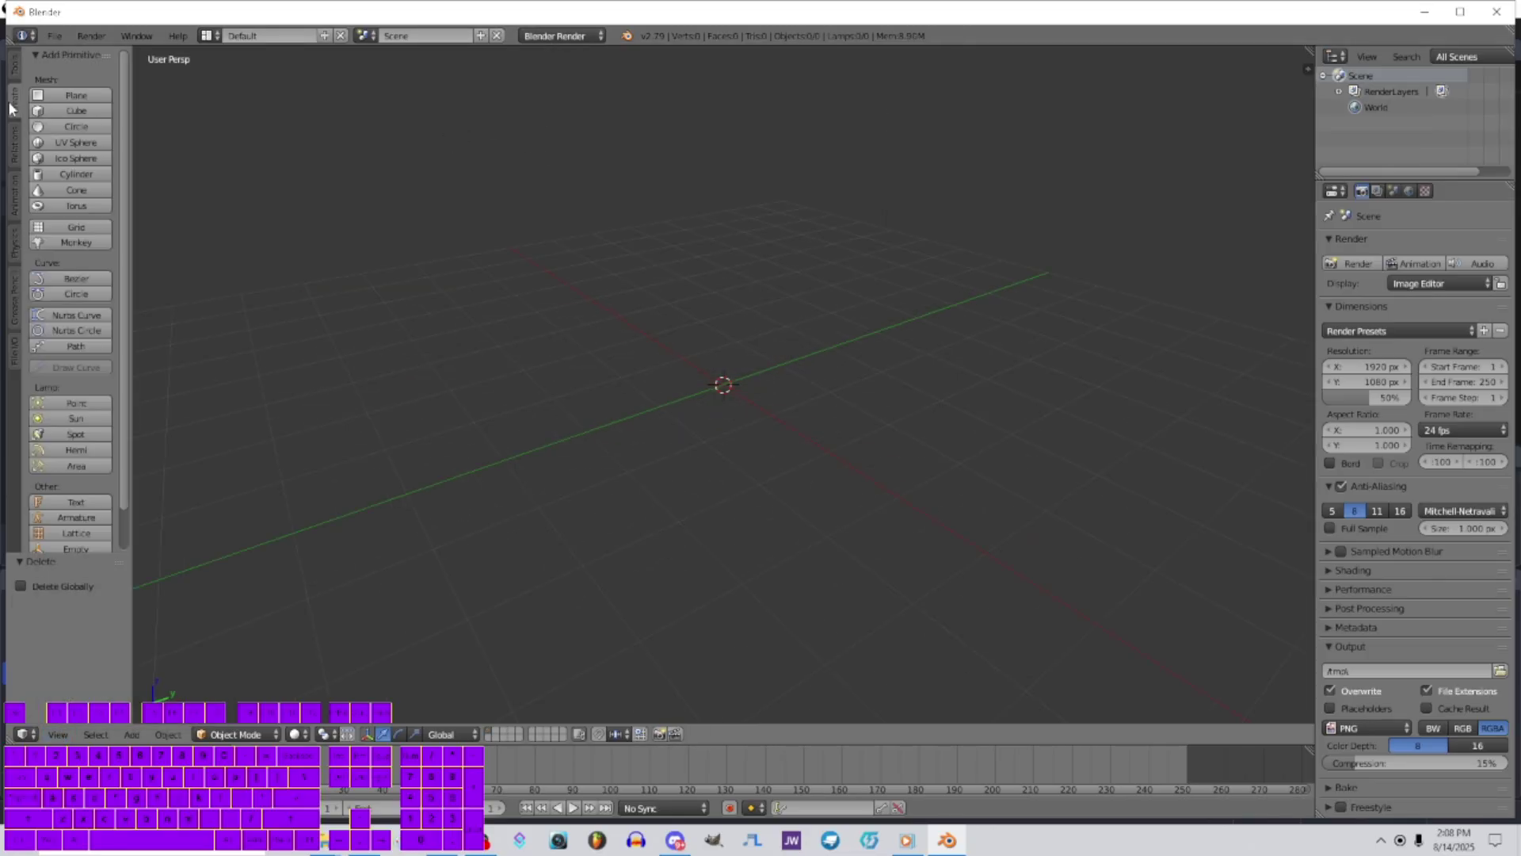
{"action": "left_click", "coordinate": [76, 95]}
{"action": "left_click", "coordinate": [561, 36]}
{"action": "left_click", "coordinate": [561, 85]}
Give the plane a new material named image with an Image Texture as its diffuse color
{"action": "left_click", "coordinate": [1488, 191]}
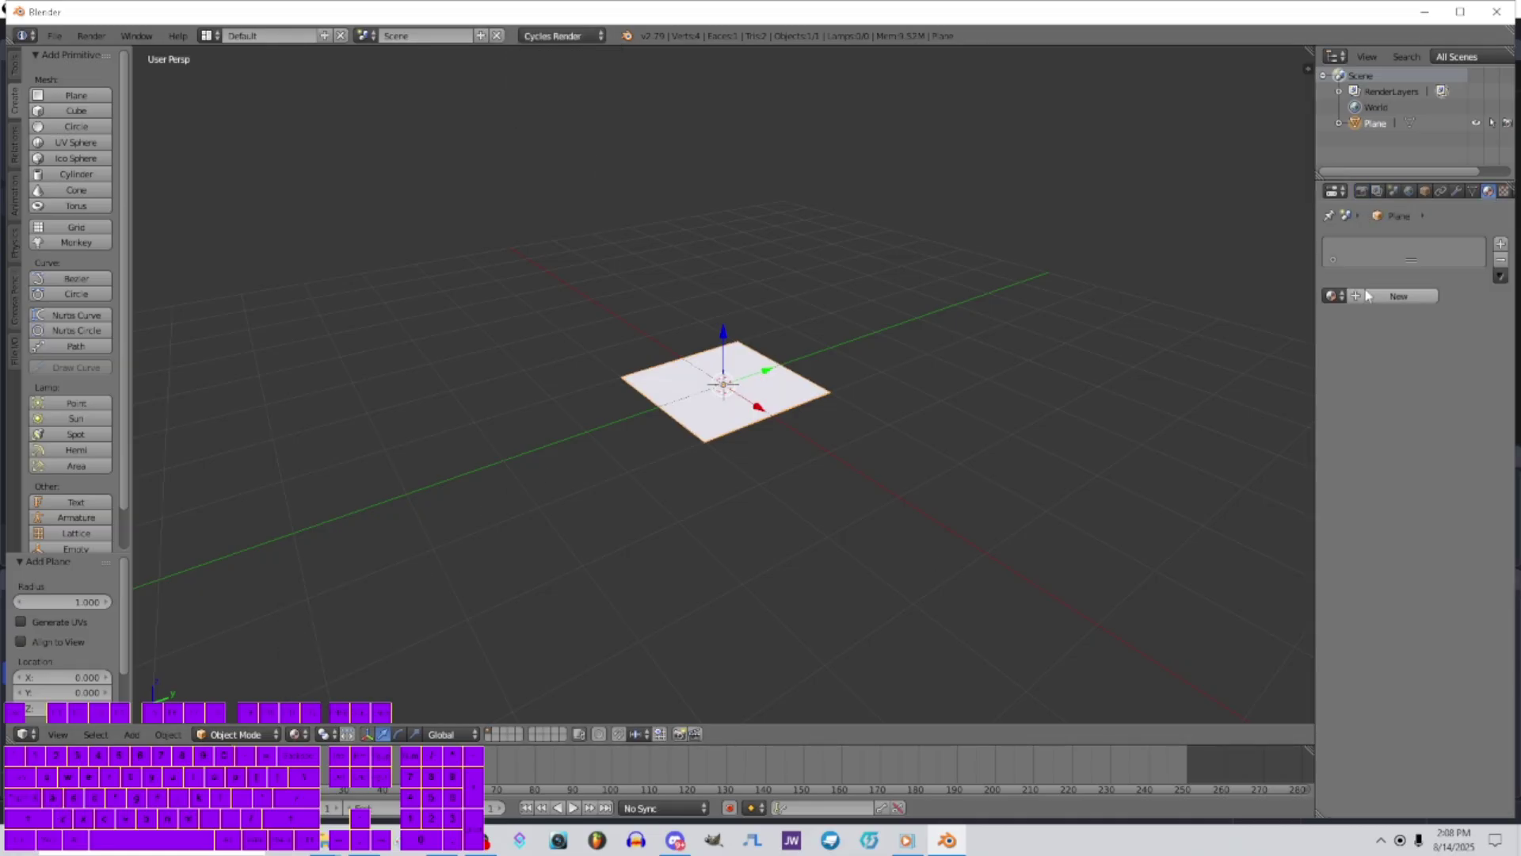
{"action": "left_click", "coordinate": [1369, 295]}
{"action": "left_click", "coordinate": [1500, 411]}
{"action": "left_click", "coordinate": [1213, 264]}
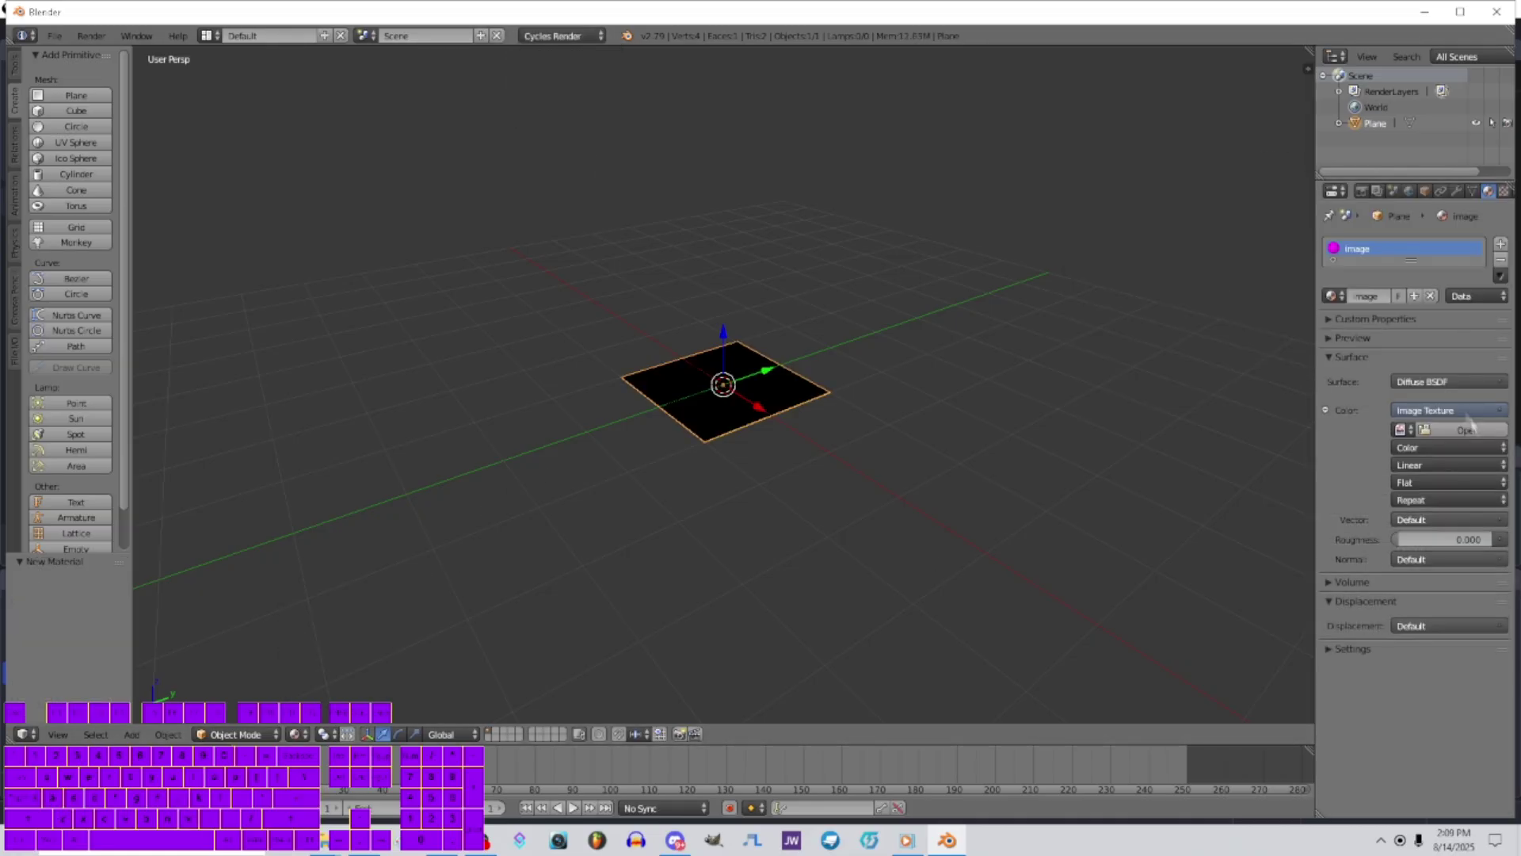
{"action": "left_click", "coordinate": [1475, 431]}
{"action": "left_click", "coordinate": [54, 121]}
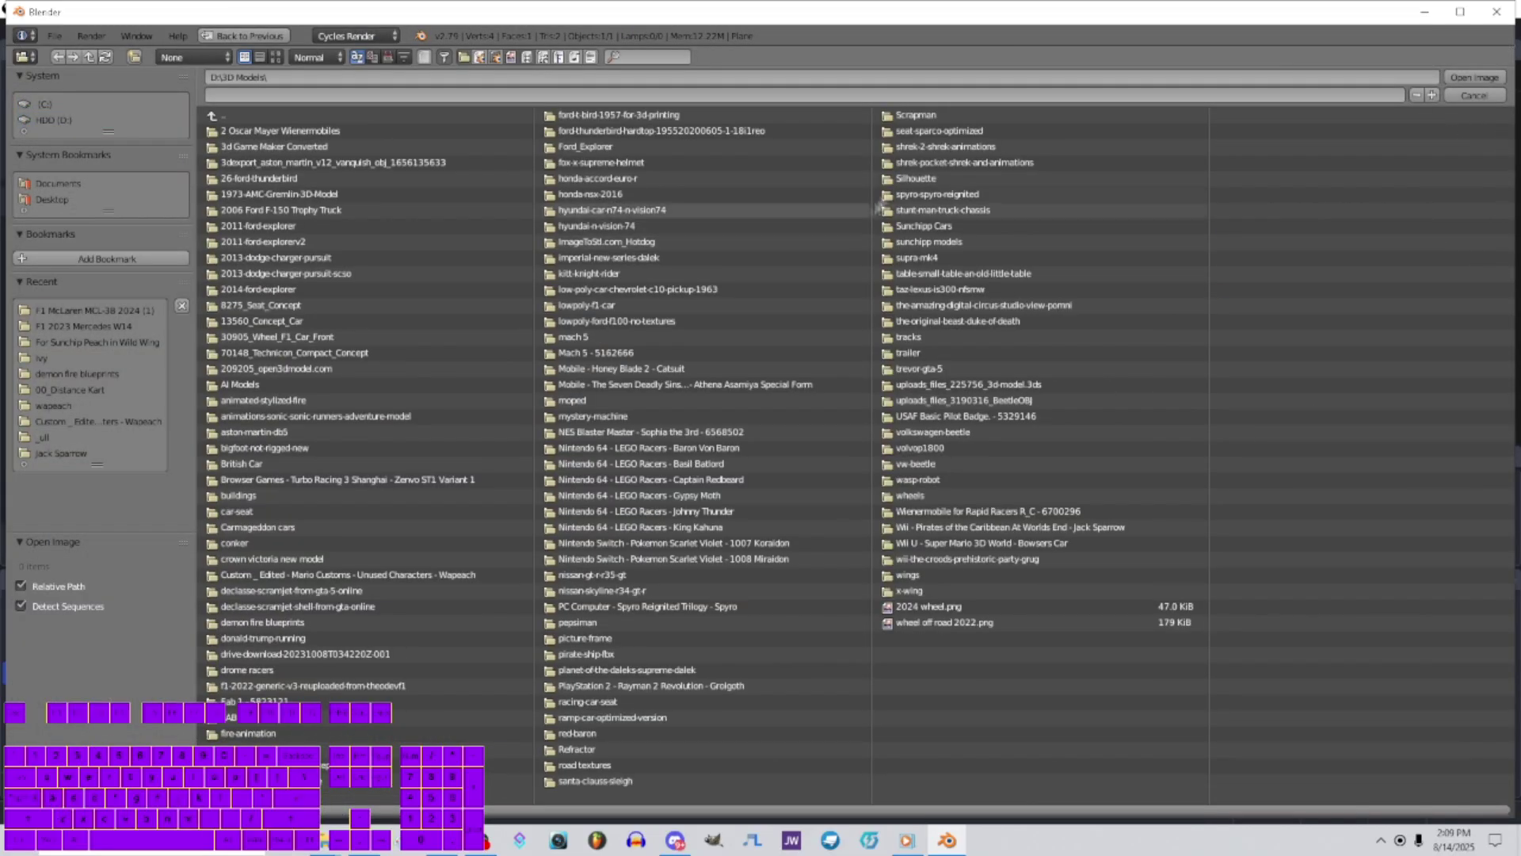
{"action": "left_click", "coordinate": [1474, 95]}
Switch to File Explorer and put the car's reference pictures into the project folder
{"action": "key", "text": "alt+Tab"}
{"action": "left_click", "coordinate": [995, 50]}
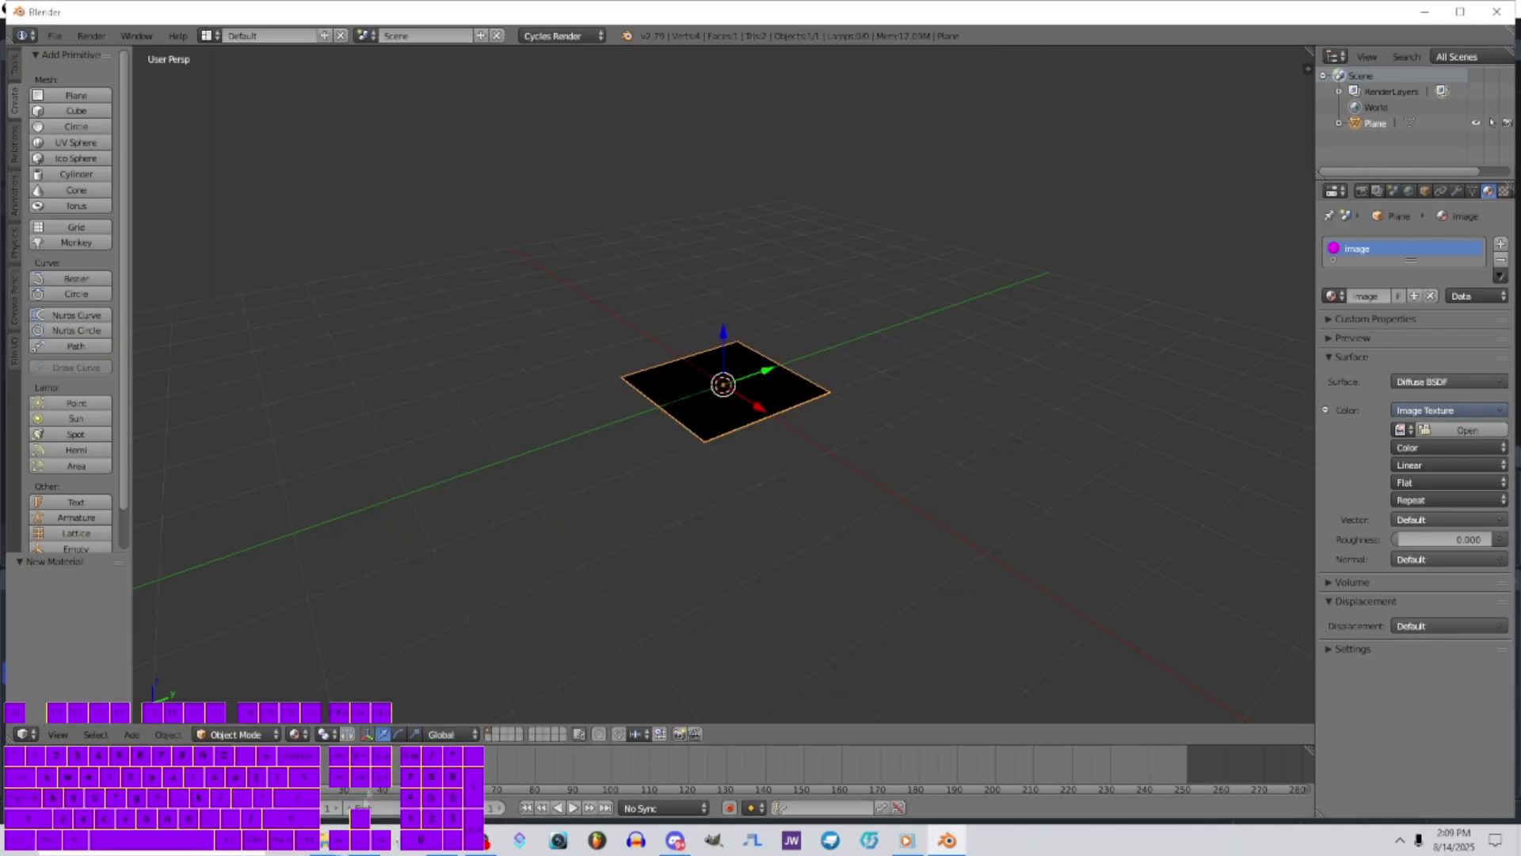
{"action": "left_click", "coordinate": [325, 840]}
{"action": "left_click", "coordinate": [444, 765]}
{"action": "double_click", "coordinate": [1041, 252]}
{"action": "left_click", "coordinate": [1171, 413]}
{"action": "left_click_drag", "start_coordinate": [1141, 436], "coordinate": [991, 130]}
{"action": "left_click", "coordinate": [1393, 159]}
{"action": "key", "text": "Delete"}
{"action": "left_click", "coordinate": [1479, 364]}
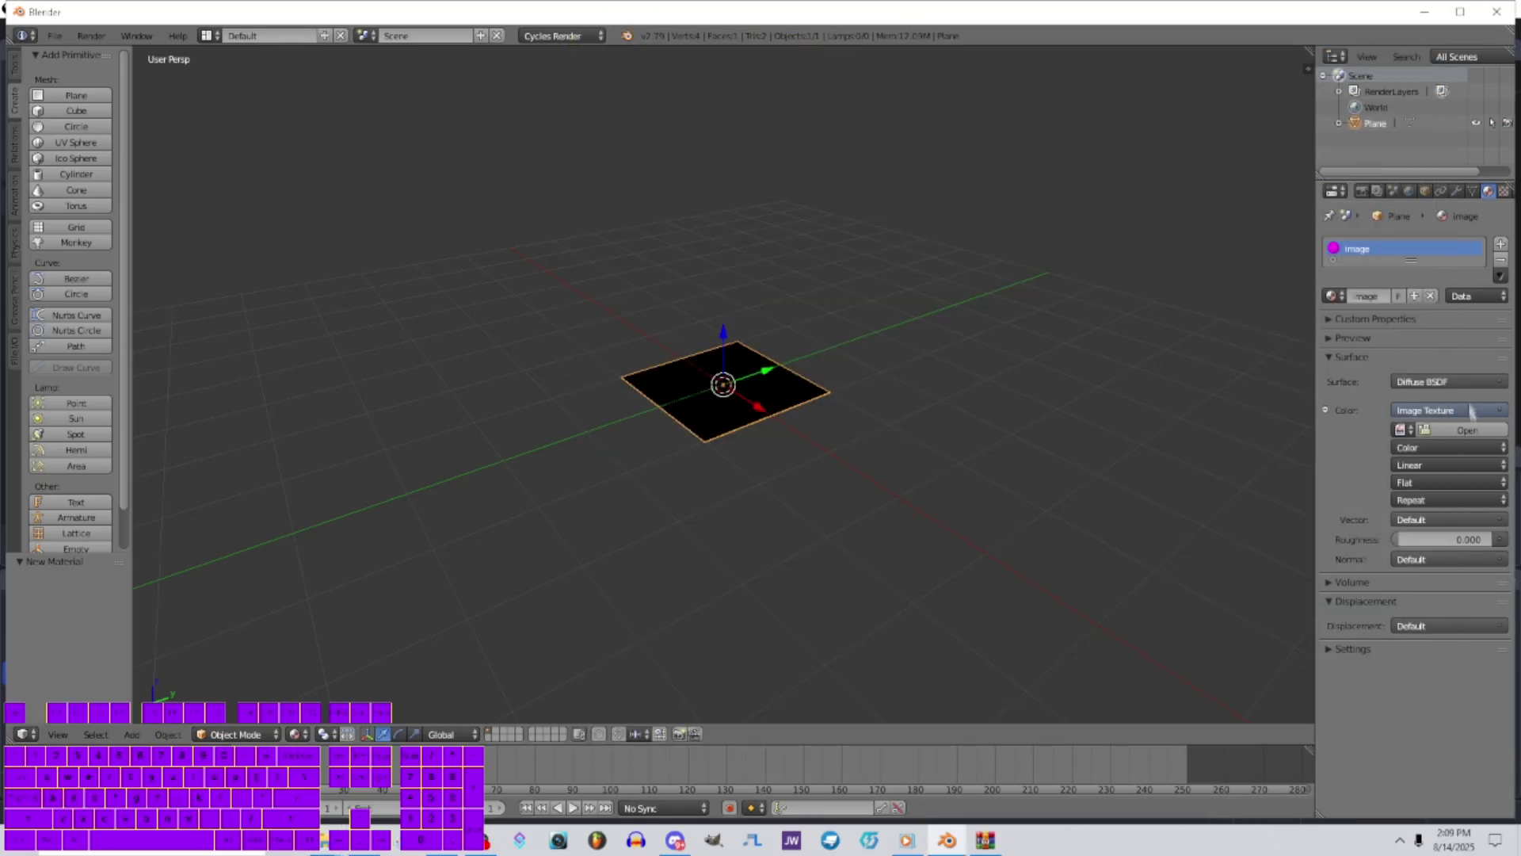
Load the car's side-view photo from the HW500 folder as the material's image texture
{"action": "left_click", "coordinate": [1469, 430]}
{"action": "left_click", "coordinate": [54, 120]}
{"action": "left_click", "coordinate": [253, 146]}
{"action": "left_click", "coordinate": [928, 178]}
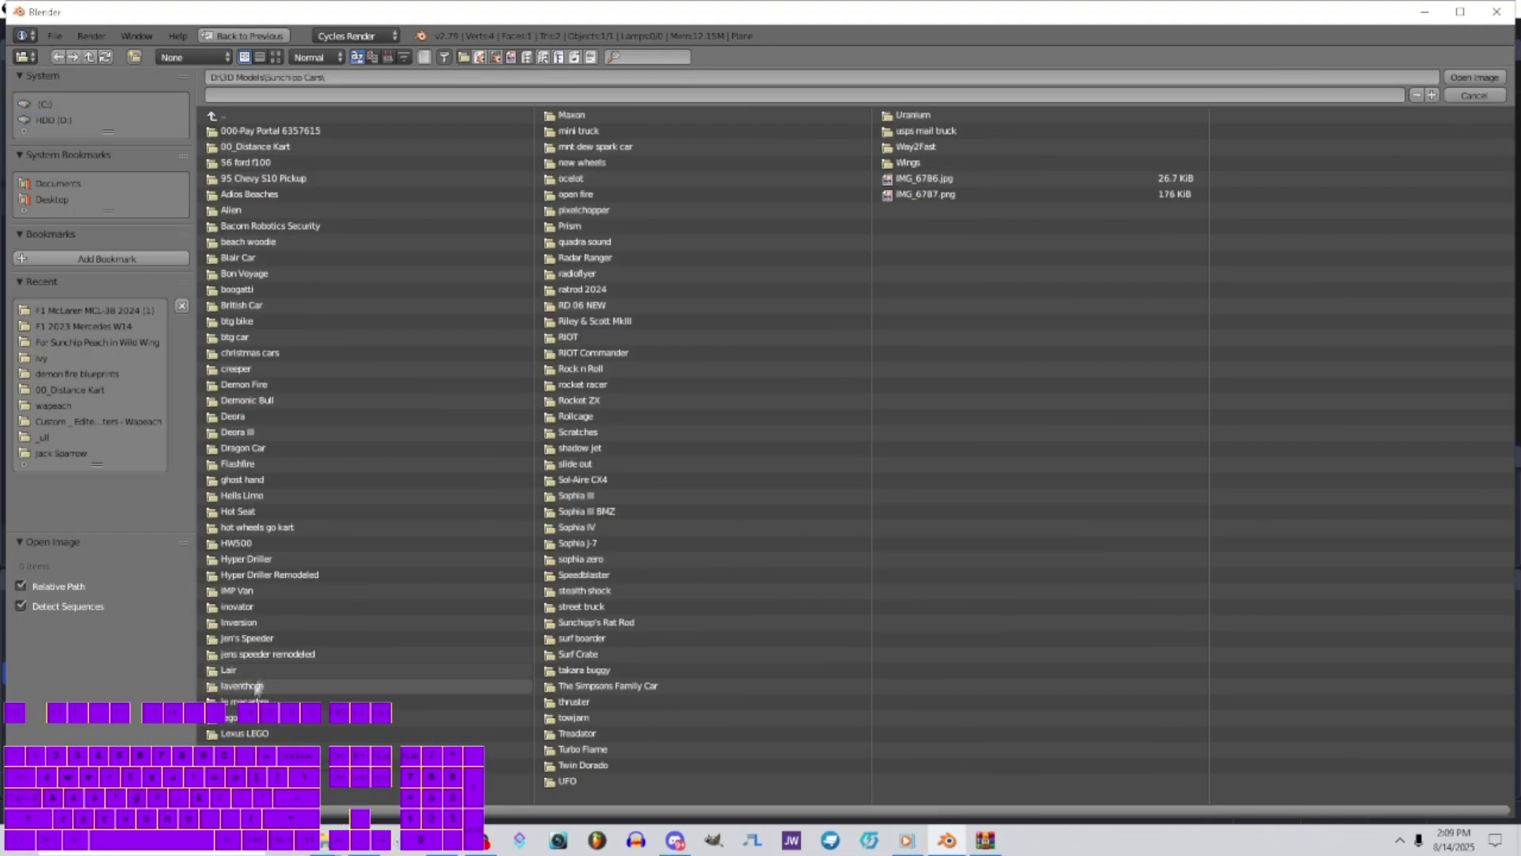
{"action": "left_click", "coordinate": [283, 544]}
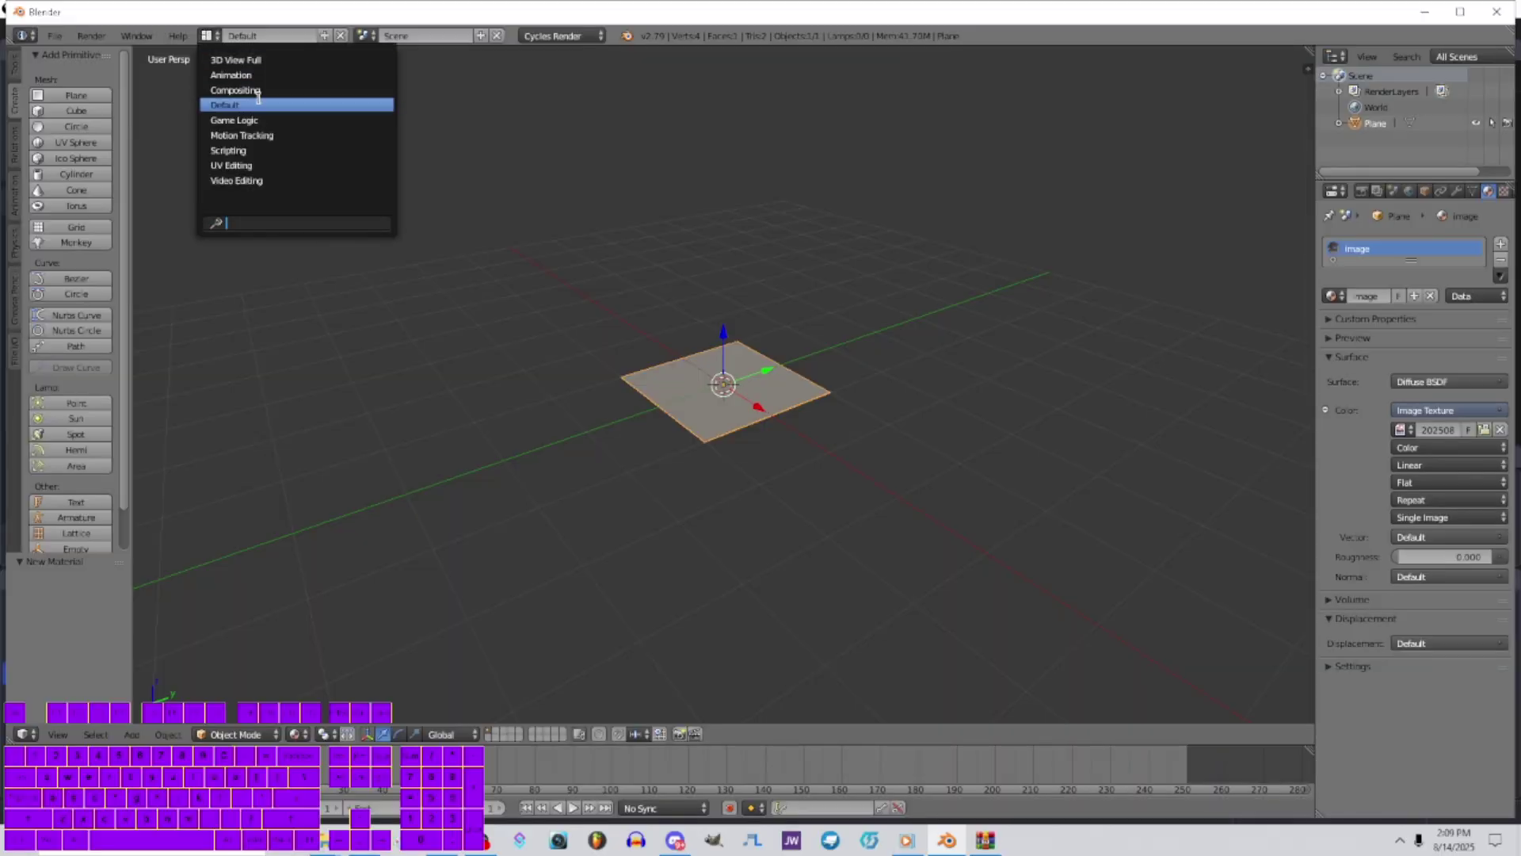
Change the screen layout to Compositing to work on the plane beside the UV editor
{"action": "left_click", "coordinate": [253, 88]}
{"action": "left_click", "coordinate": [671, 813]}
{"action": "left_click", "coordinate": [716, 733]}
{"action": "middle_click_drag", "start_coordinate": [936, 674], "coordinate": [808, 645]}
Put the plane in Edit Mode, select all of its geometry and unwrap its UVs
{"action": "left_click", "coordinate": [848, 805]}
{"action": "left_click", "coordinate": [824, 765]}
{"action": "key", "text": "a"}
{"action": "left_click", "coordinate": [779, 808]}
{"action": "mouse_move", "coordinate": [840, 680]}
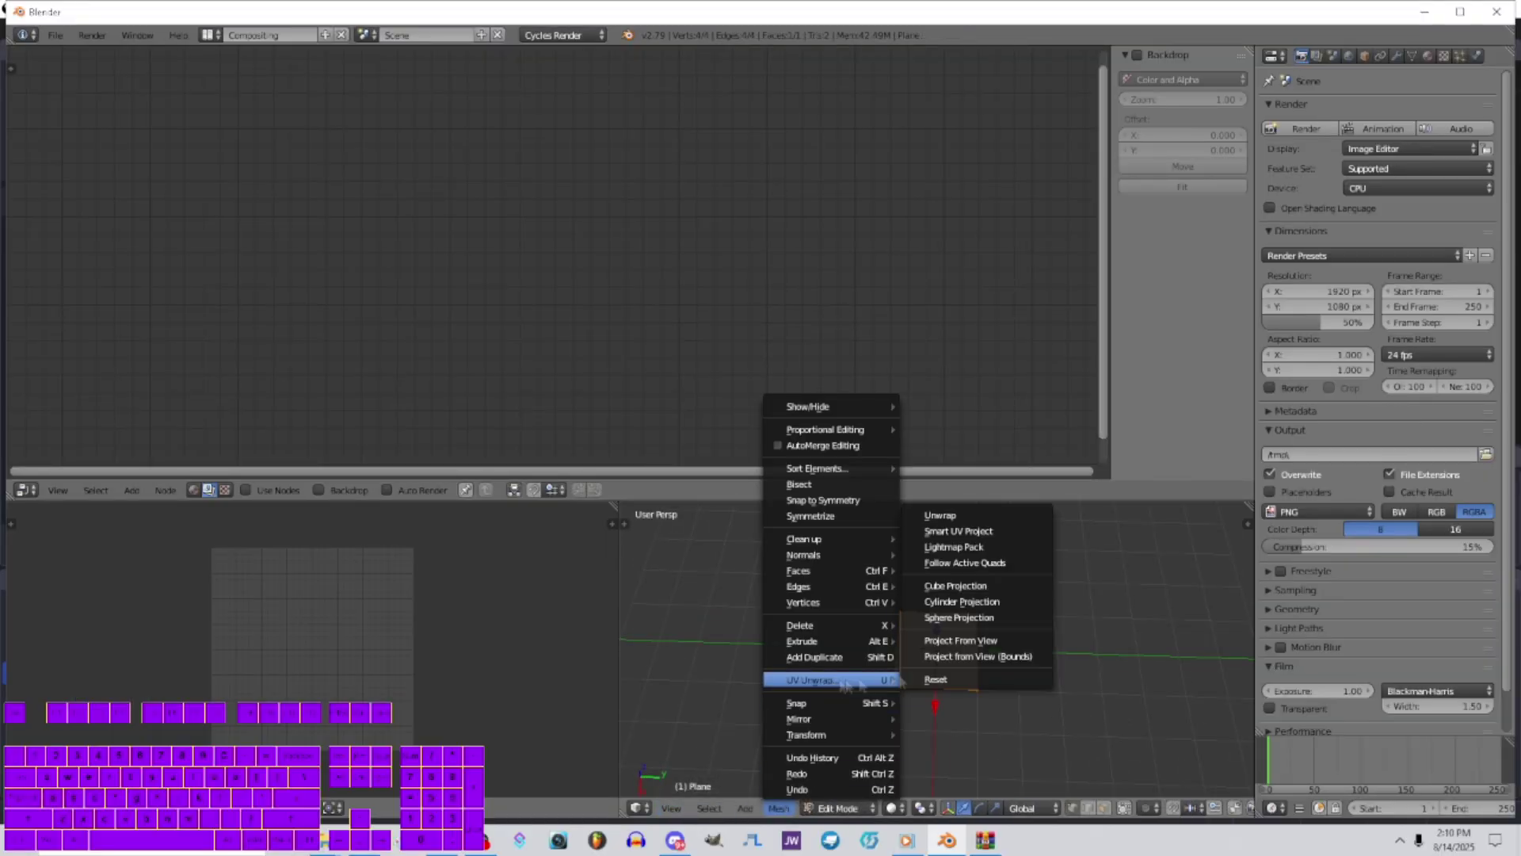
{"action": "left_click", "coordinate": [963, 512]}
Project the plane's UVs from the top view using Project from View (Bounds)
{"action": "left_click", "coordinate": [671, 808]}
{"action": "left_click", "coordinate": [716, 733]}
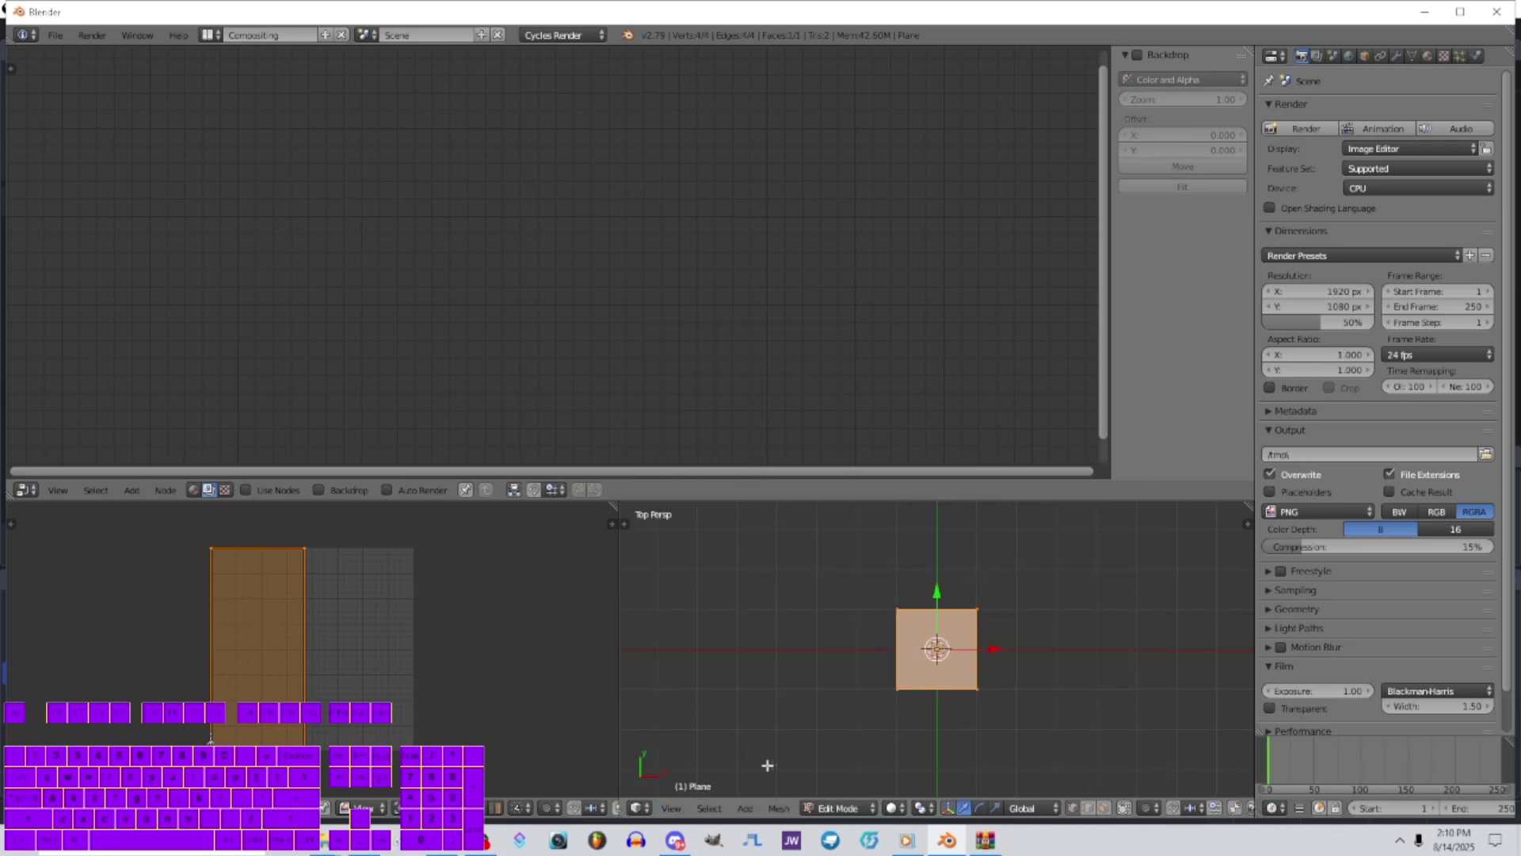
{"action": "left_click", "coordinate": [779, 808]}
{"action": "mouse_move", "coordinate": [840, 679]}
{"action": "left_click", "coordinate": [975, 685]}
Set the viewport shading to display the image on the plane and return to the Default layout
{"action": "left_click", "coordinate": [892, 807]}
{"action": "left_click", "coordinate": [920, 721]}
{"action": "key", "text": "ctrl+Right"}
Rotate the plane 90° about X and 90° about Z so the photo stands upright
{"action": "type", "text": "rx90"}
{"action": "key", "text": "Return"}
{"action": "type", "text": "ryz"}
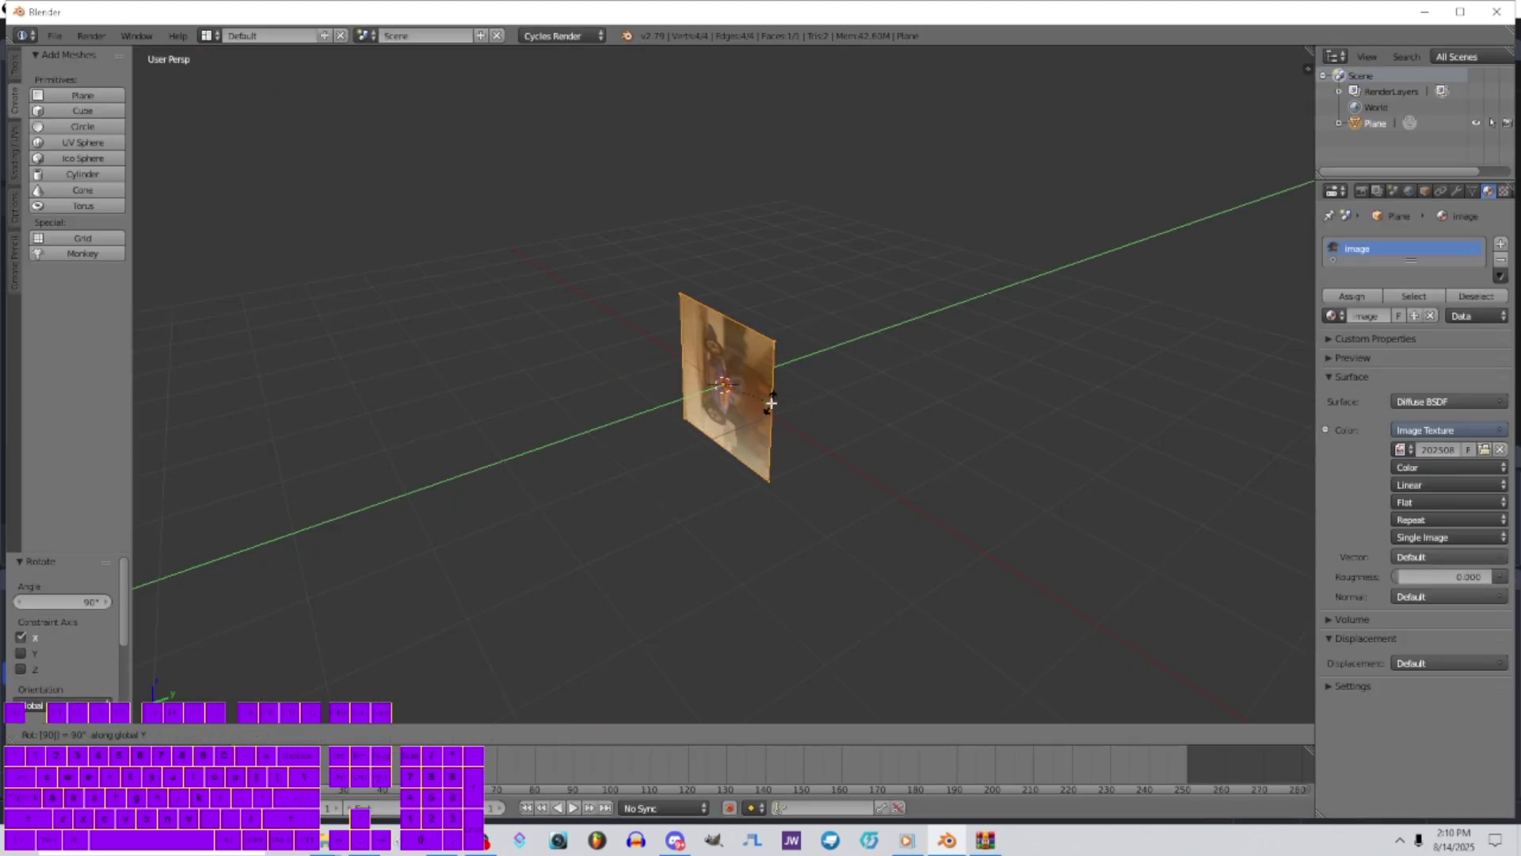
{"action": "type", "text": "90"}
{"action": "key", "text": "Return"}
From the right view, move the plane up about 0.45 along the Z axis
{"action": "left_click", "coordinate": [59, 735]}
{"action": "left_click", "coordinate": [119, 598]}
{"action": "key", "text": "g"}
{"action": "key", "text": "z"}
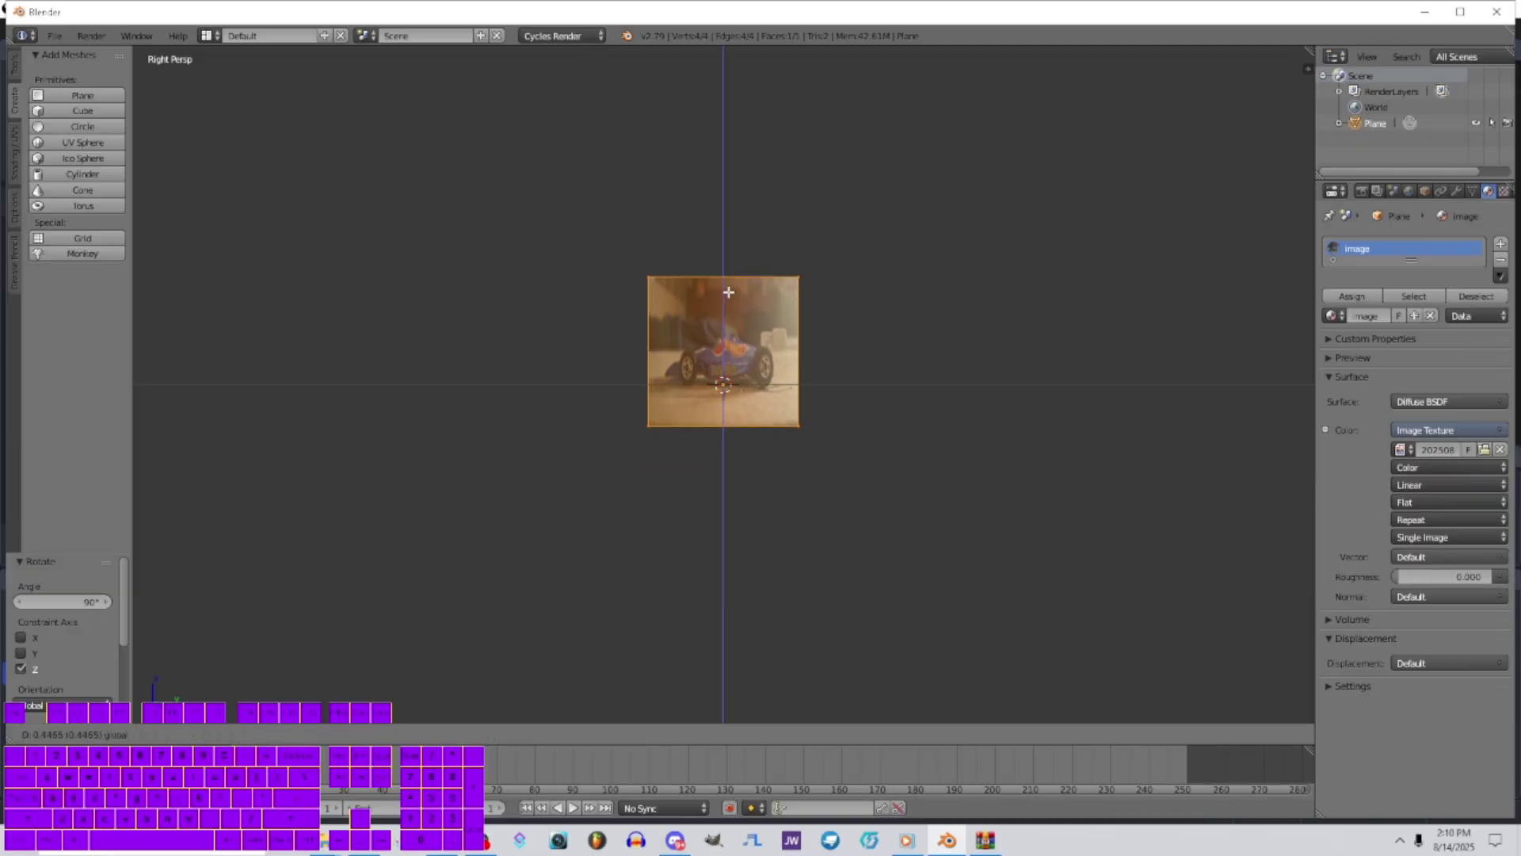
{"action": "key", "text": "Return"}
Scale the plane along Y by about 2.4 to match the photo's proportions
{"action": "key", "text": "s"}
{"action": "key", "text": "y"}
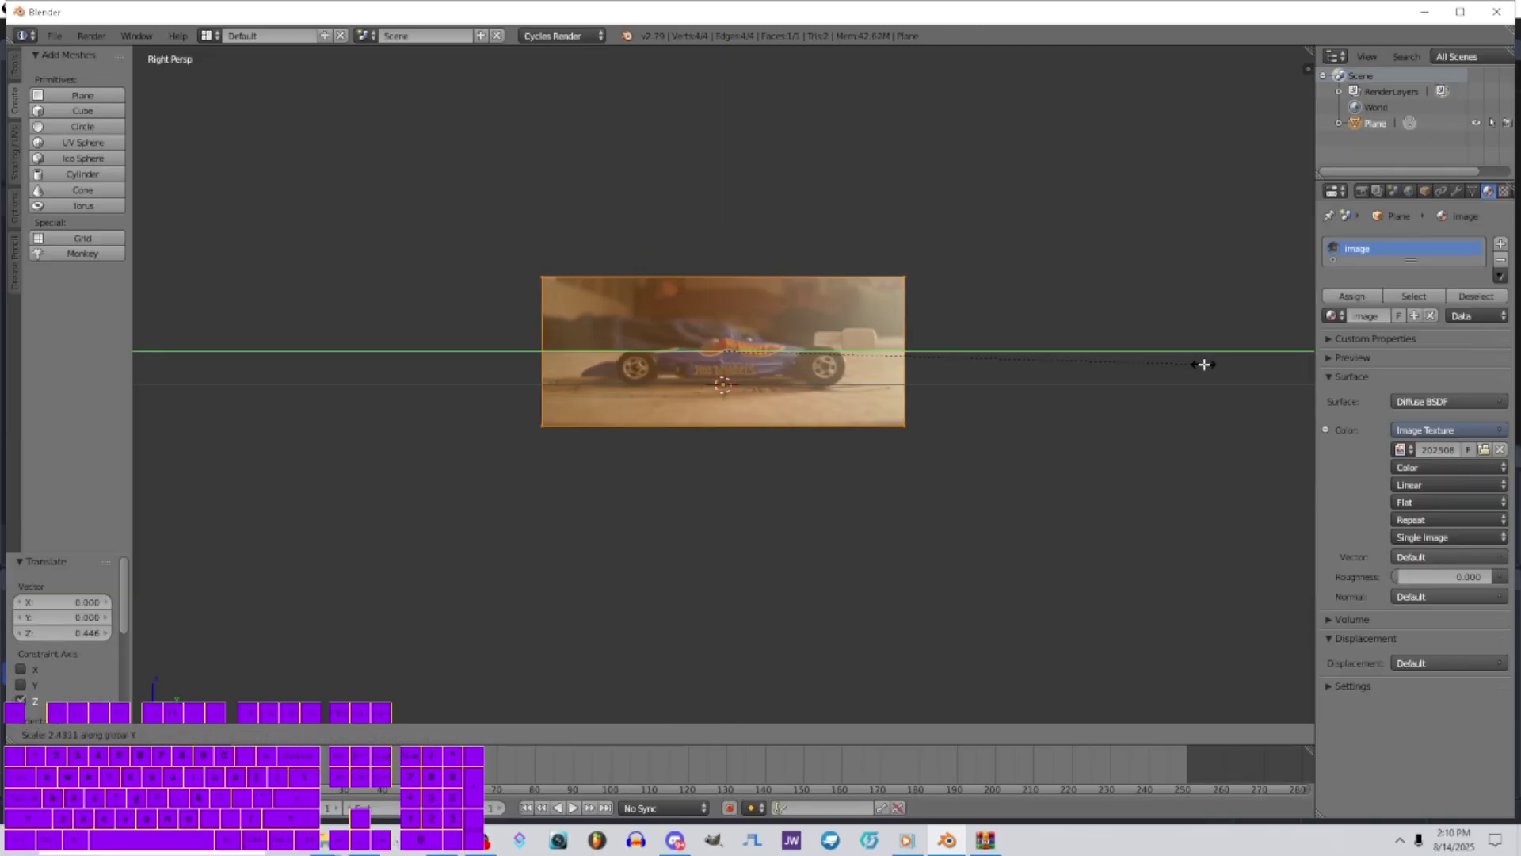
{"action": "left_click", "coordinate": [1197, 365]}
{"action": "key", "text": "ctrl+z"}
Duplicate the image plane, rotating the copy 90° about Z and moving it about 1.74 along Y
{"action": "scroll", "coordinate": [733, 358], "scroll_direction": "up", "scroll_amount": 4}
{"action": "middle_click_drag", "start_coordinate": [674, 341], "coordinate": [698, 381]}
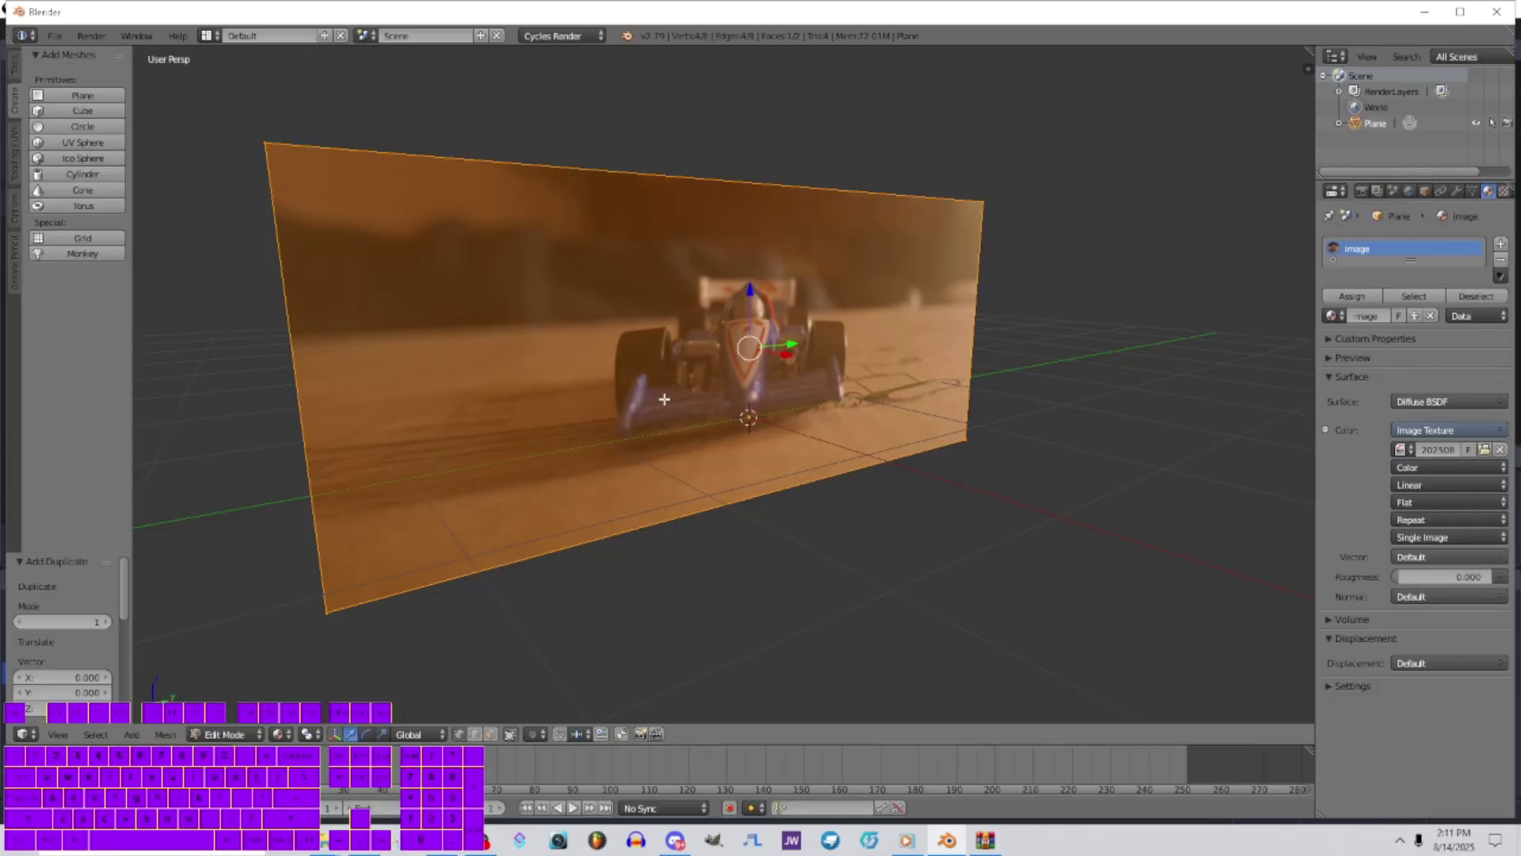
{"action": "key", "text": "shift+d"}
{"action": "key", "text": "r"}
{"action": "key", "text": "x"}
{"action": "key", "text": "9"}
{"action": "key", "text": "0"}
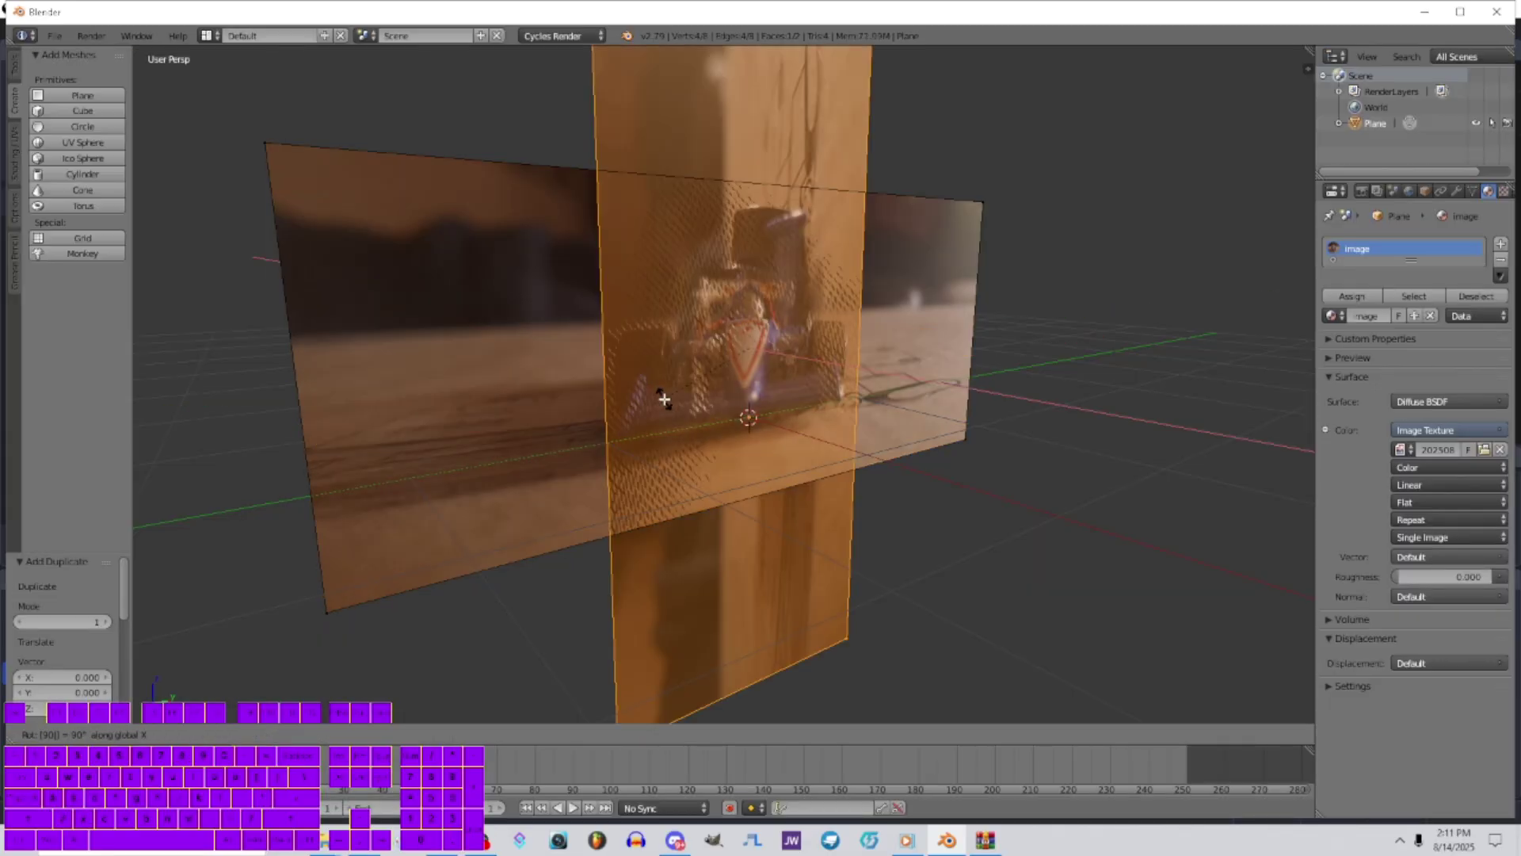
{"action": "key", "text": "z"}
{"action": "key", "text": "Return"}
{"action": "left_click_drag", "start_coordinate": [791, 344], "coordinate": [957, 326]}
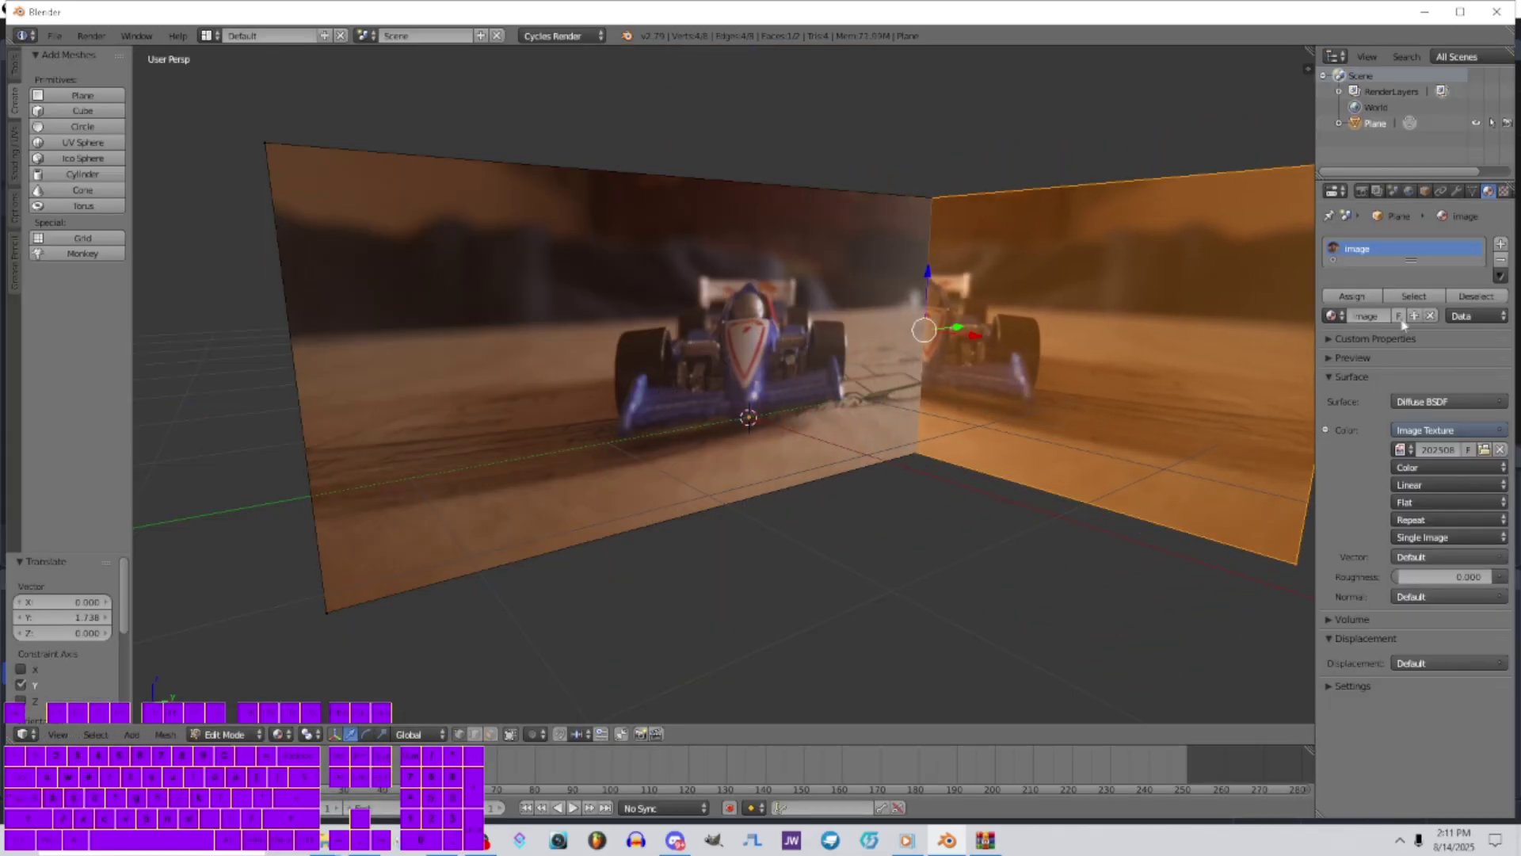
{"action": "key", "text": "x"}
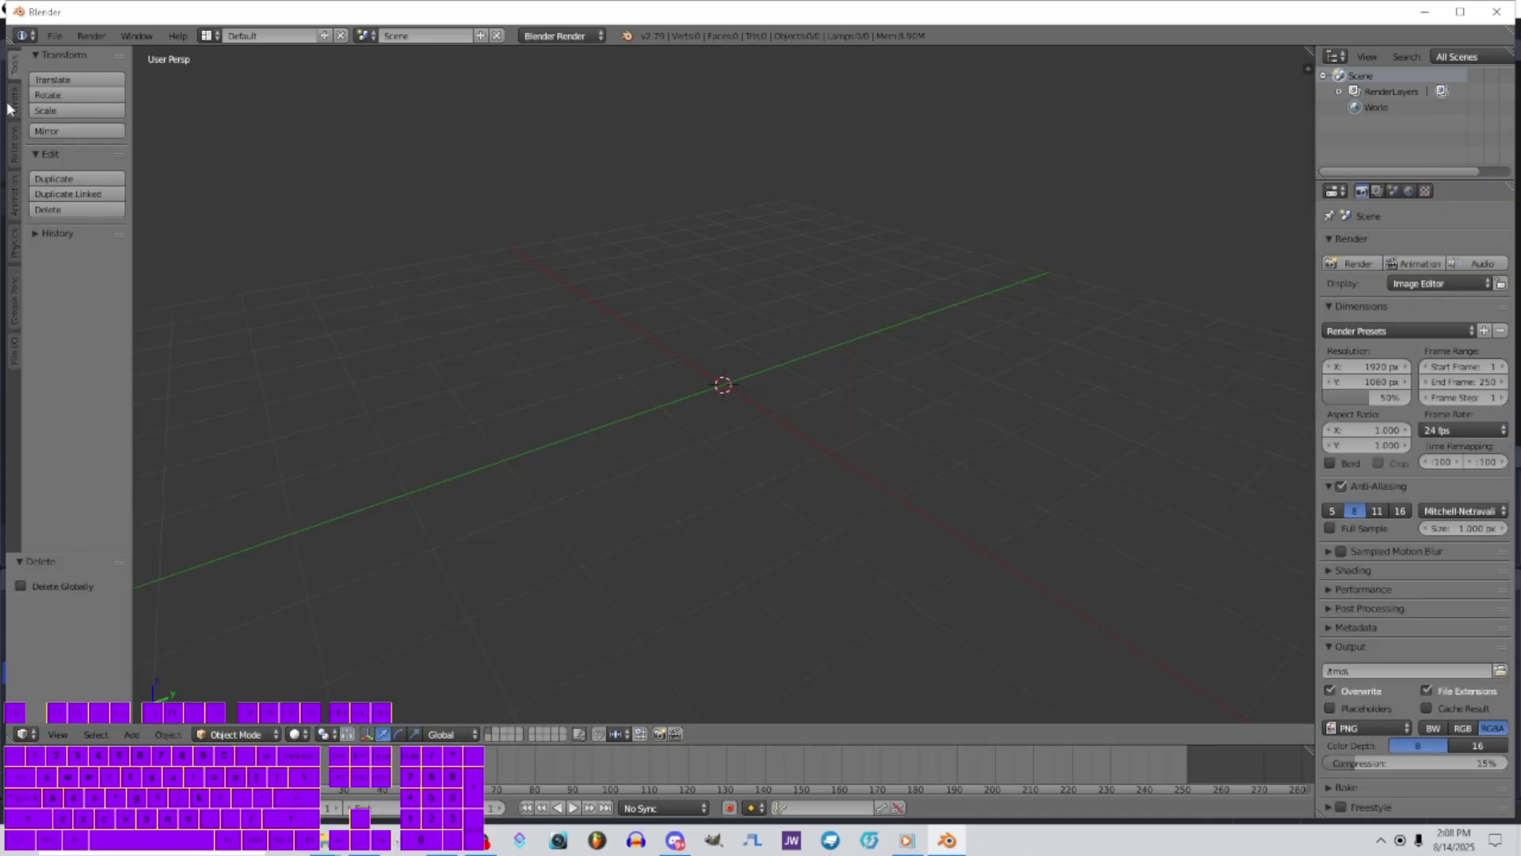
Add a plane to the empty scene and set the render engine to Cycles Render
{"action": "left_click", "coordinate": [11, 104]}
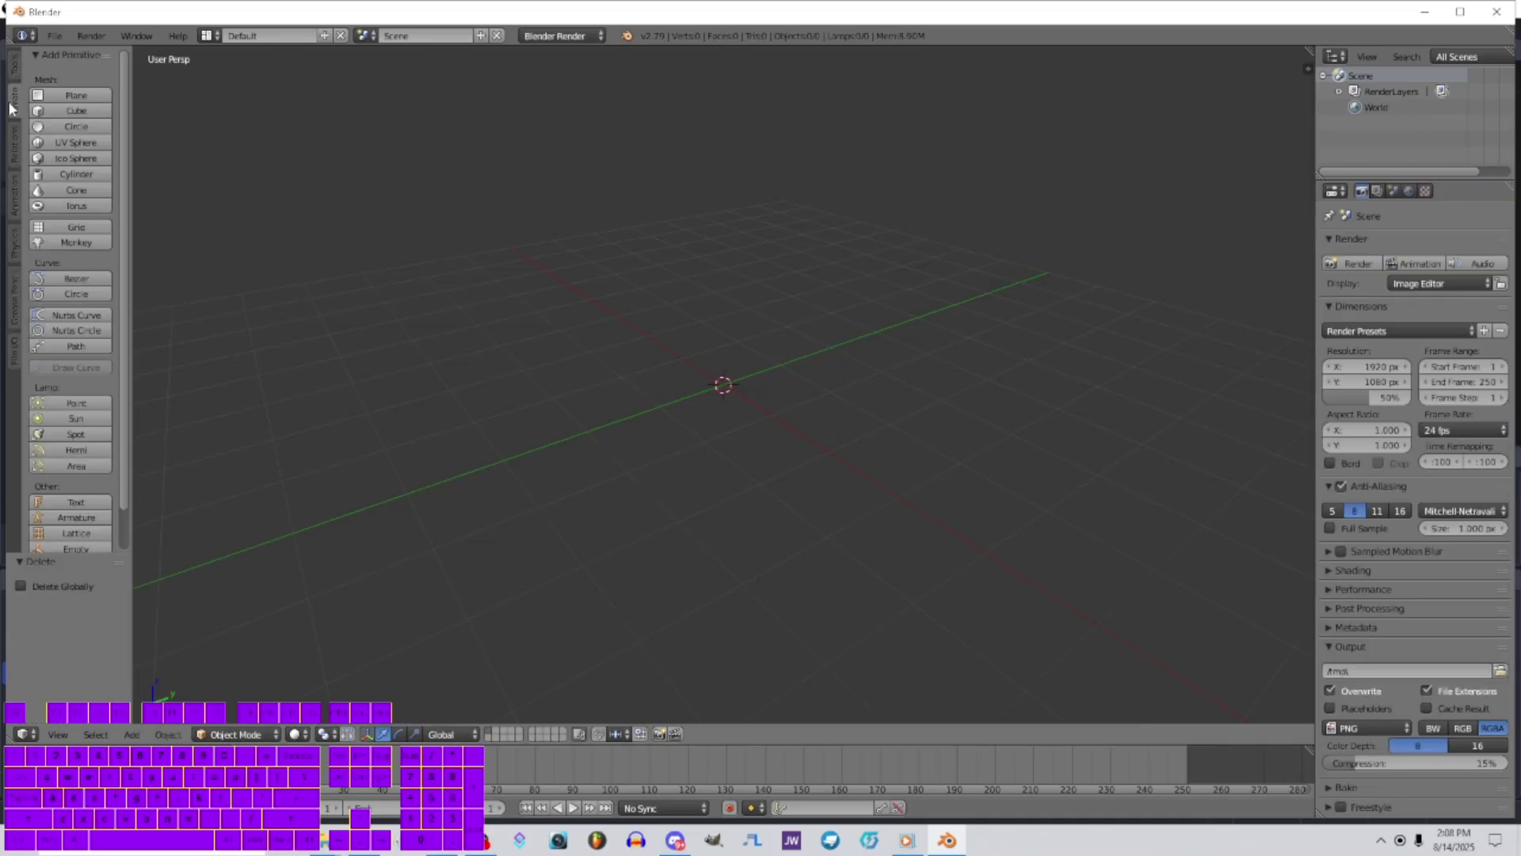
{"action": "left_click", "coordinate": [97, 96]}
{"action": "left_click", "coordinate": [569, 37]}
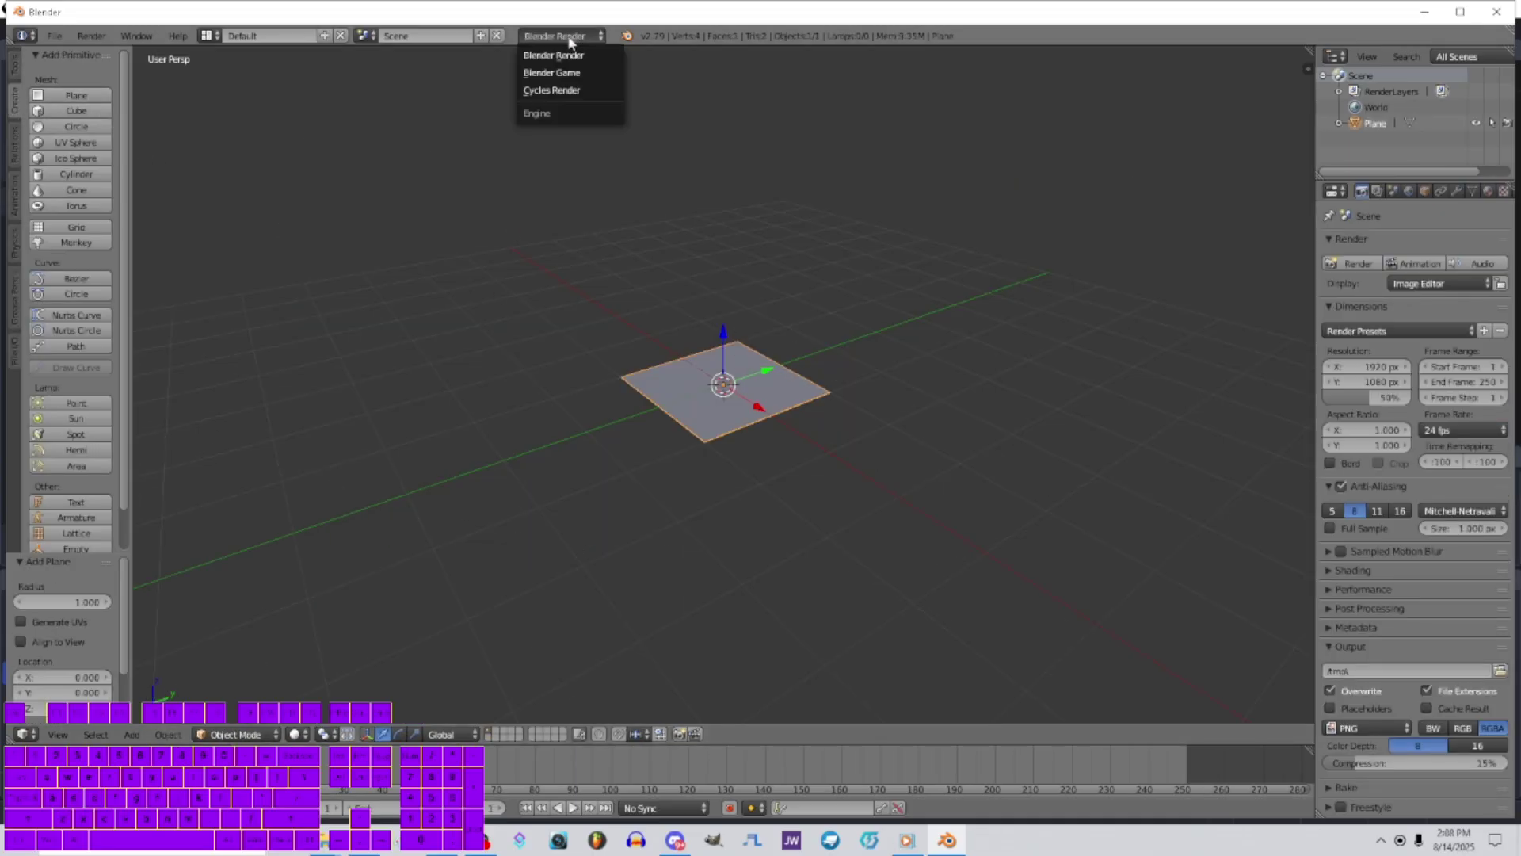
{"action": "left_click", "coordinate": [572, 91]}
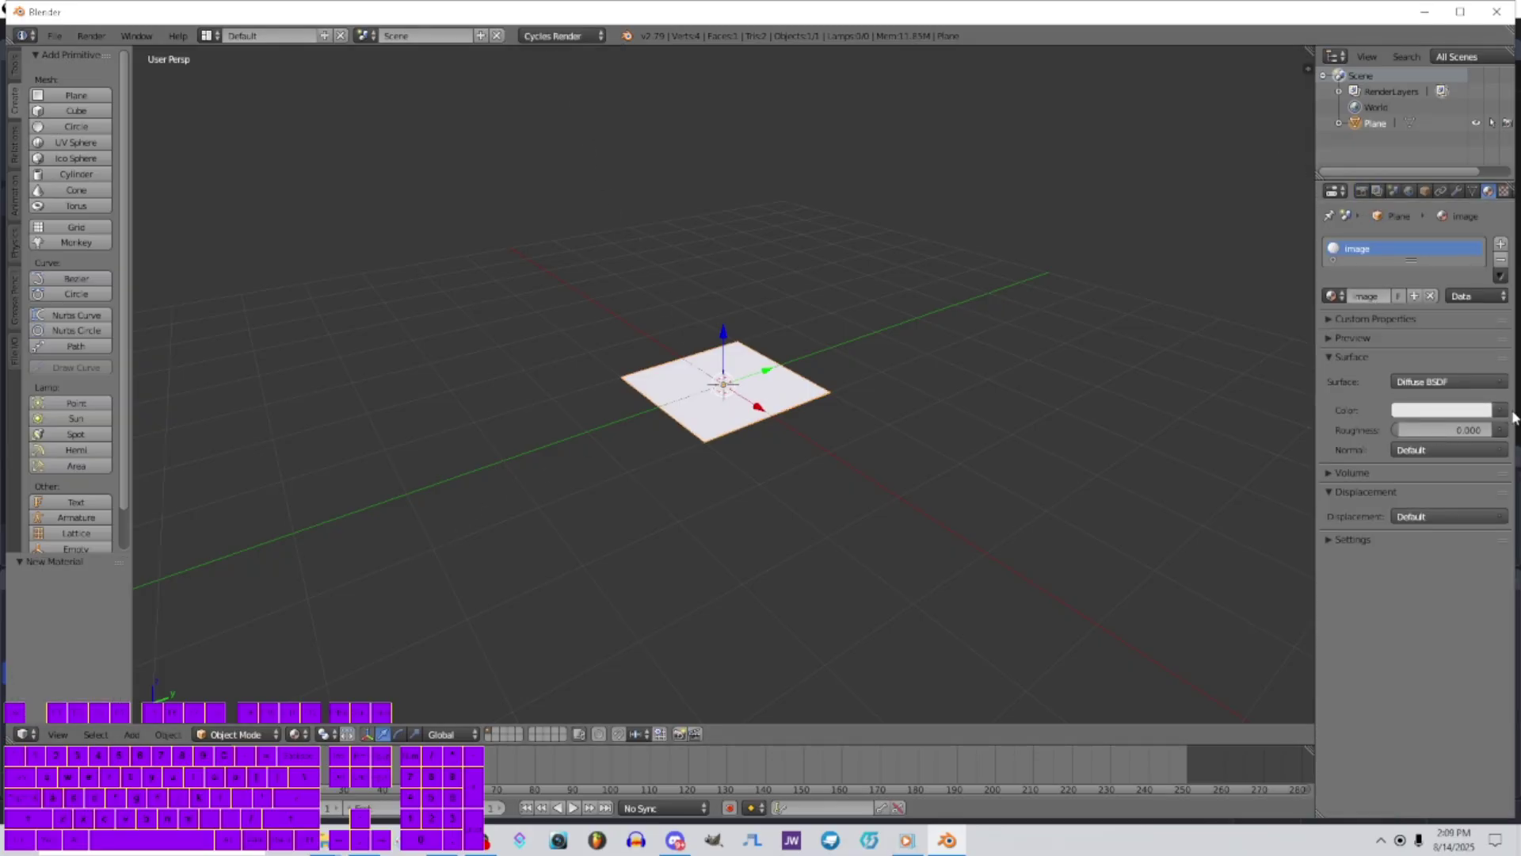
Set the image material's color to an Image Texture and load the car's side-view photo
{"action": "left_click", "coordinate": [1500, 411]}
{"action": "left_click", "coordinate": [1210, 271]}
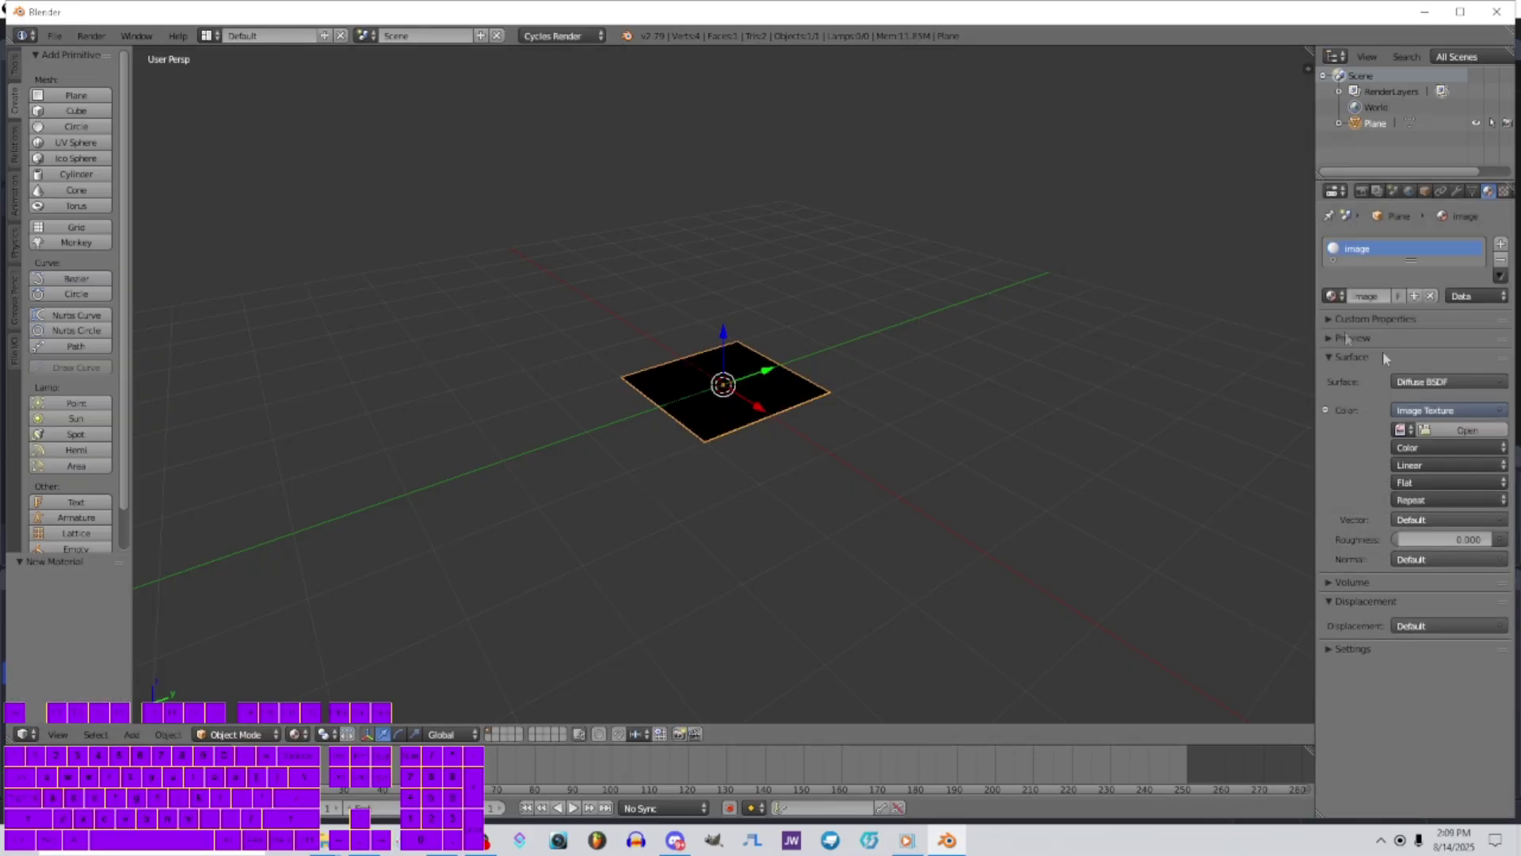
{"action": "left_click", "coordinate": [1455, 433]}
Switch the screen to the Compositing layout with the plane in its 3D viewport
{"action": "left_click", "coordinate": [210, 36]}
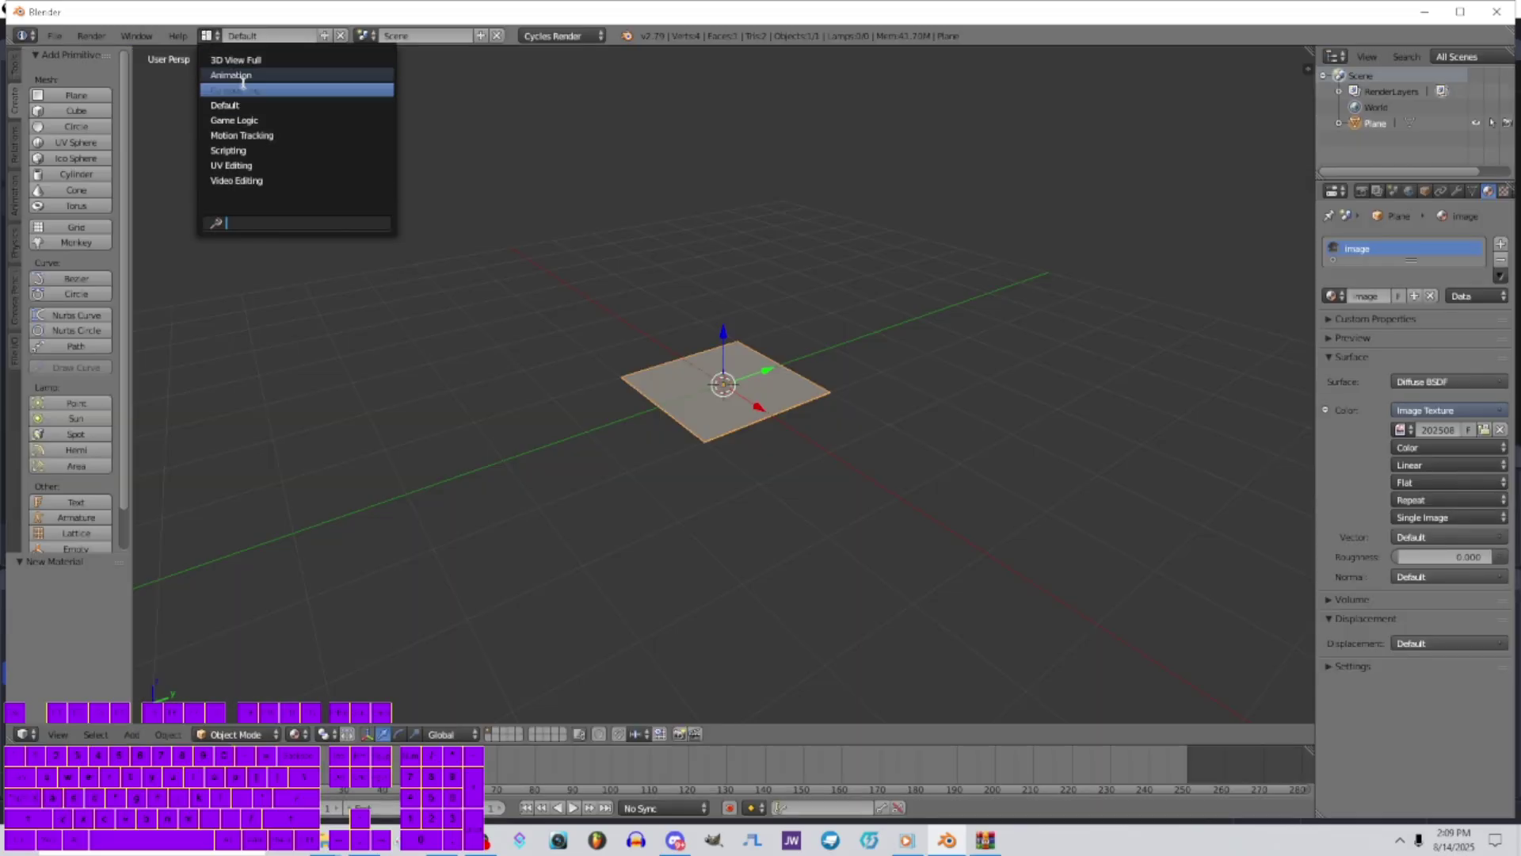
{"action": "left_click", "coordinate": [241, 88]}
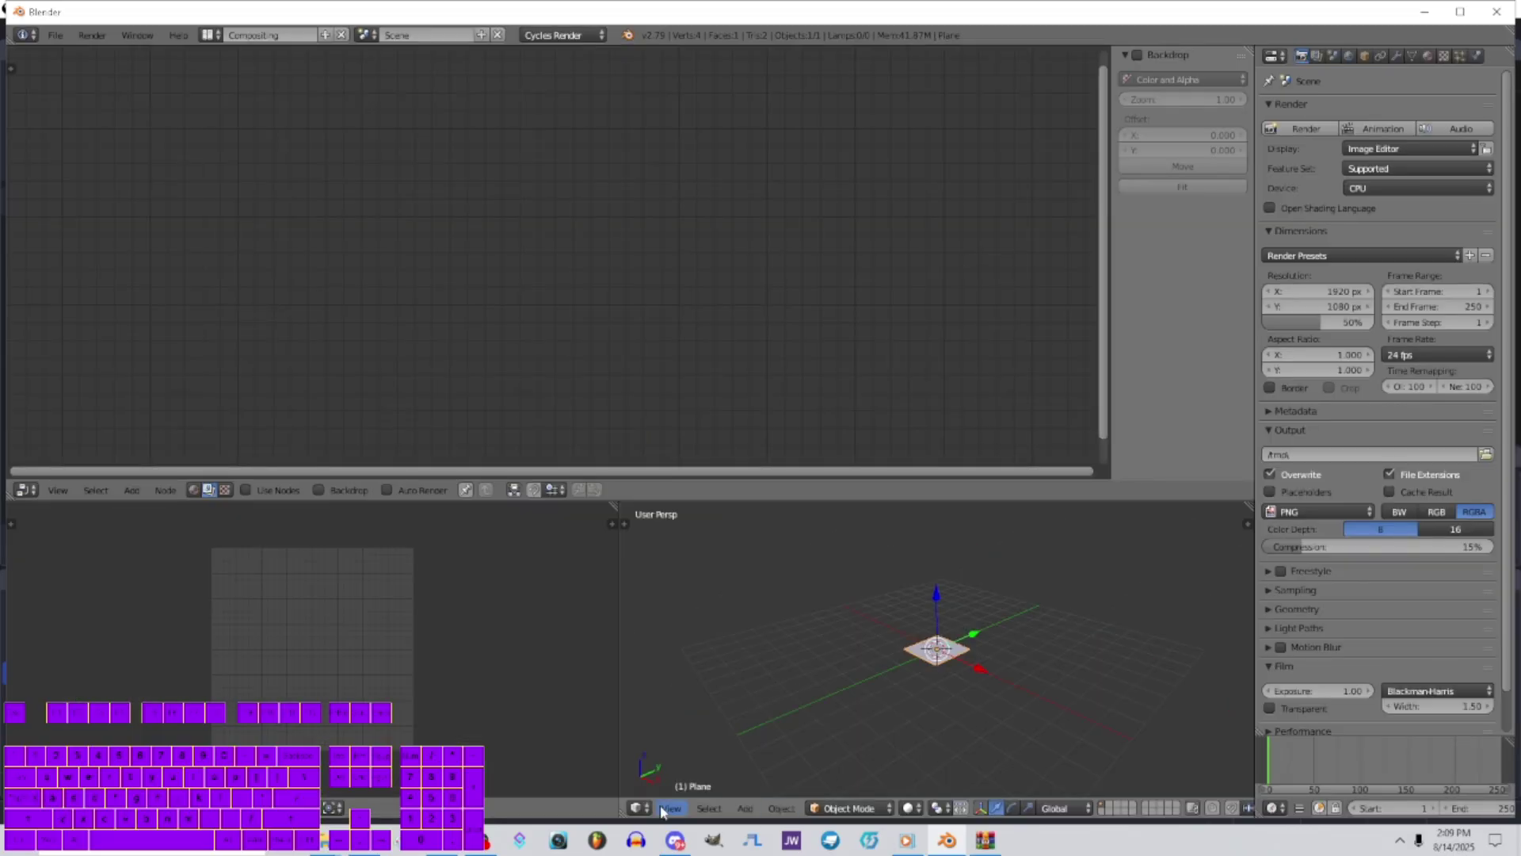
{"action": "left_click", "coordinate": [674, 810]}
{"action": "left_click", "coordinate": [705, 734]}
{"action": "middle_click_drag", "start_coordinate": [954, 663], "coordinate": [792, 634]}
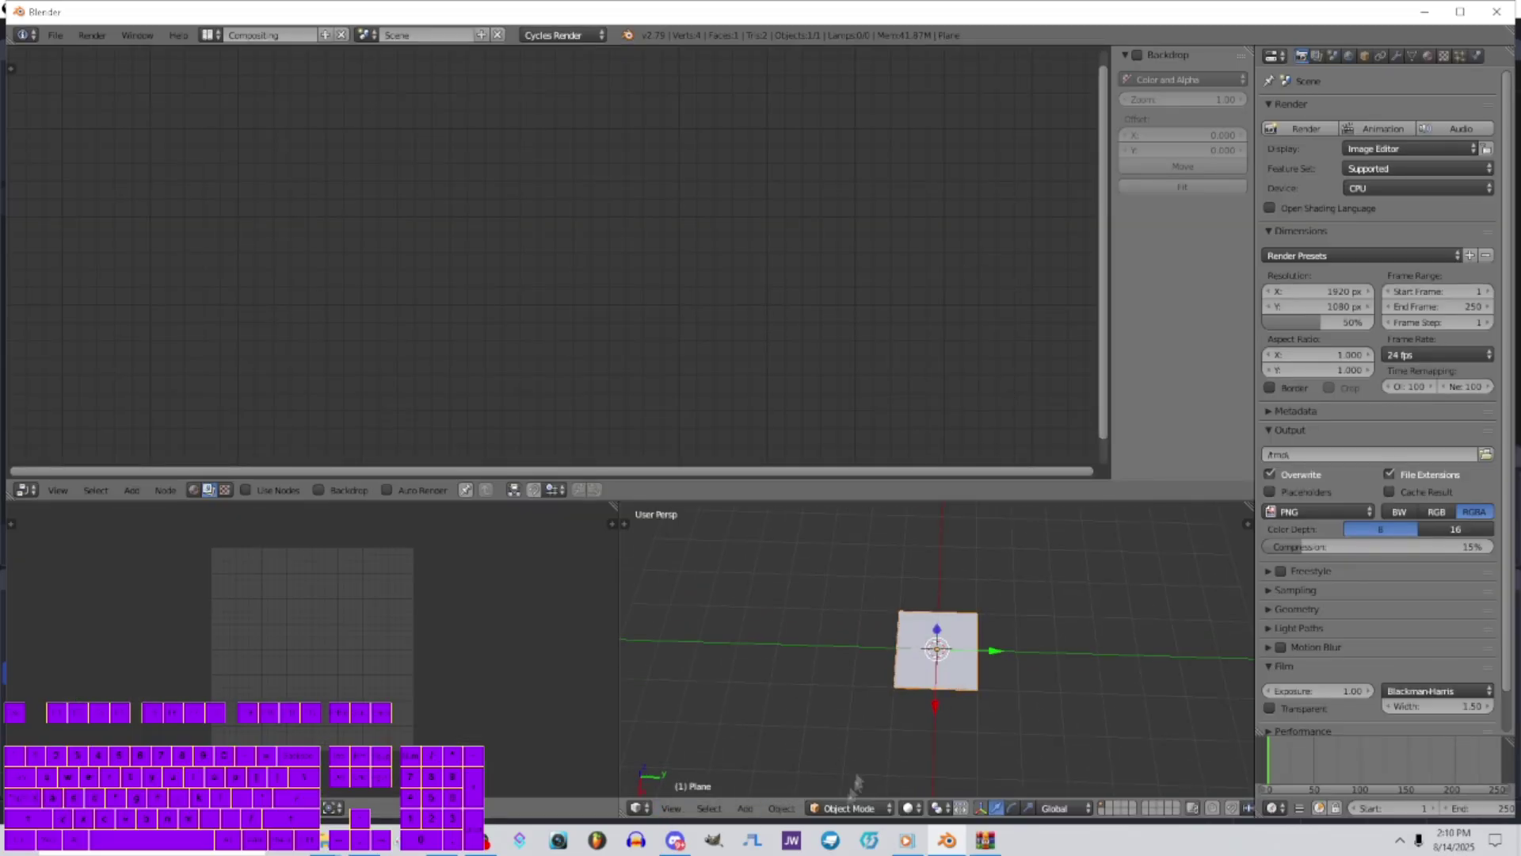
Unwrap the plane's UVs with all of its geometry selected in Edit Mode
{"action": "left_click", "coordinate": [851, 808]}
{"action": "left_click", "coordinate": [858, 770]}
{"action": "key", "text": "a"}
{"action": "key", "text": "a"}
{"action": "left_click", "coordinate": [779, 808]}
{"action": "mouse_move", "coordinate": [835, 684]}
{"action": "left_click", "coordinate": [947, 517]}
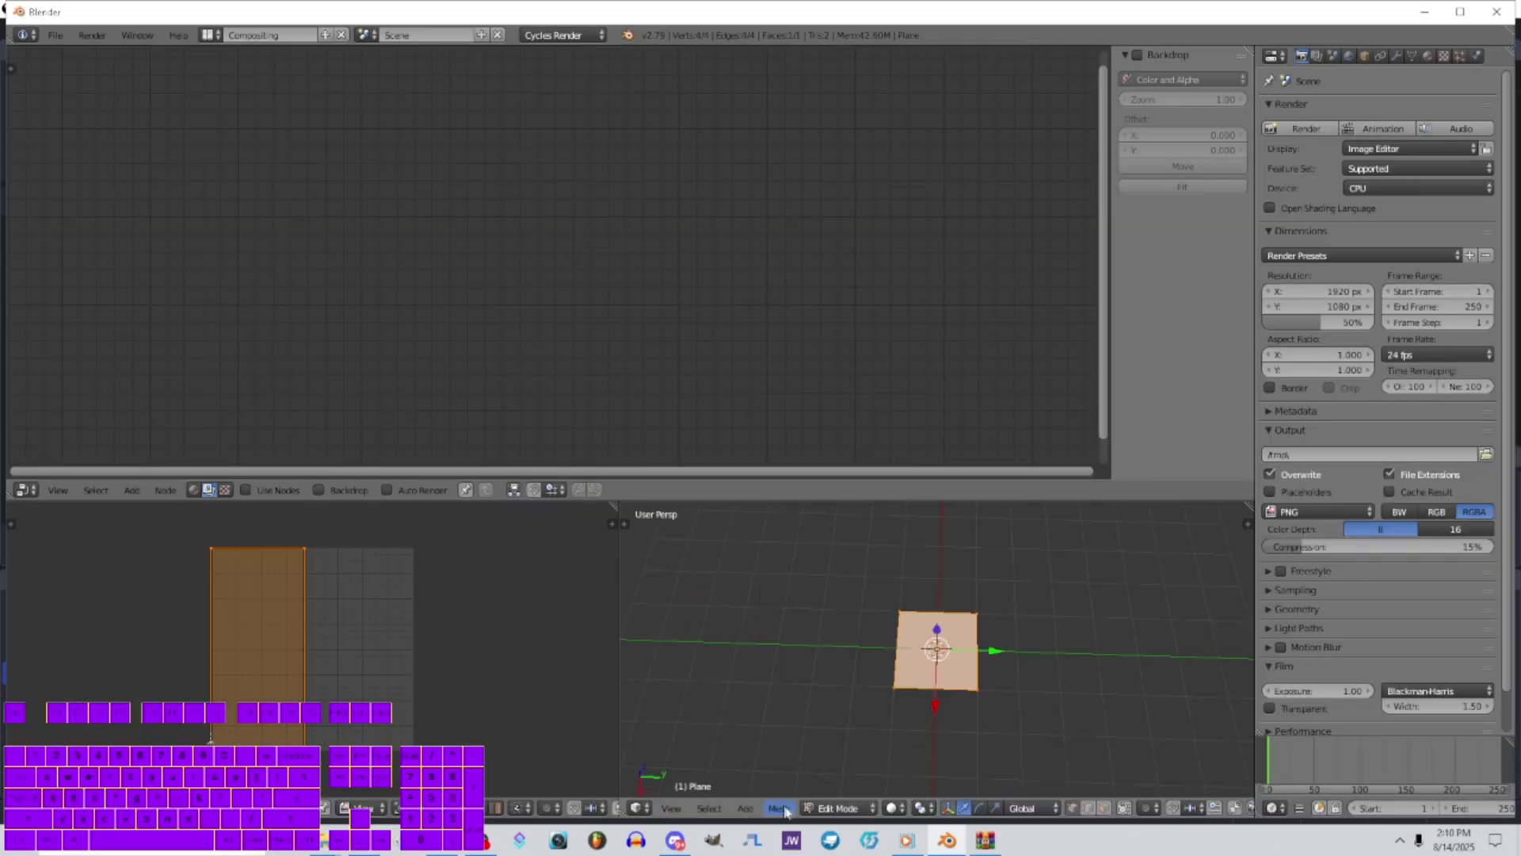
Apply Project from View (Bounds) to the plane's UVs from the top view
{"action": "left_click", "coordinate": [672, 809]}
{"action": "left_click", "coordinate": [710, 732]}
{"action": "left_click", "coordinate": [840, 808]}
{"action": "left_click", "coordinate": [843, 771]}
{"action": "left_click", "coordinate": [781, 808]}
{"action": "mouse_move", "coordinate": [842, 681]}
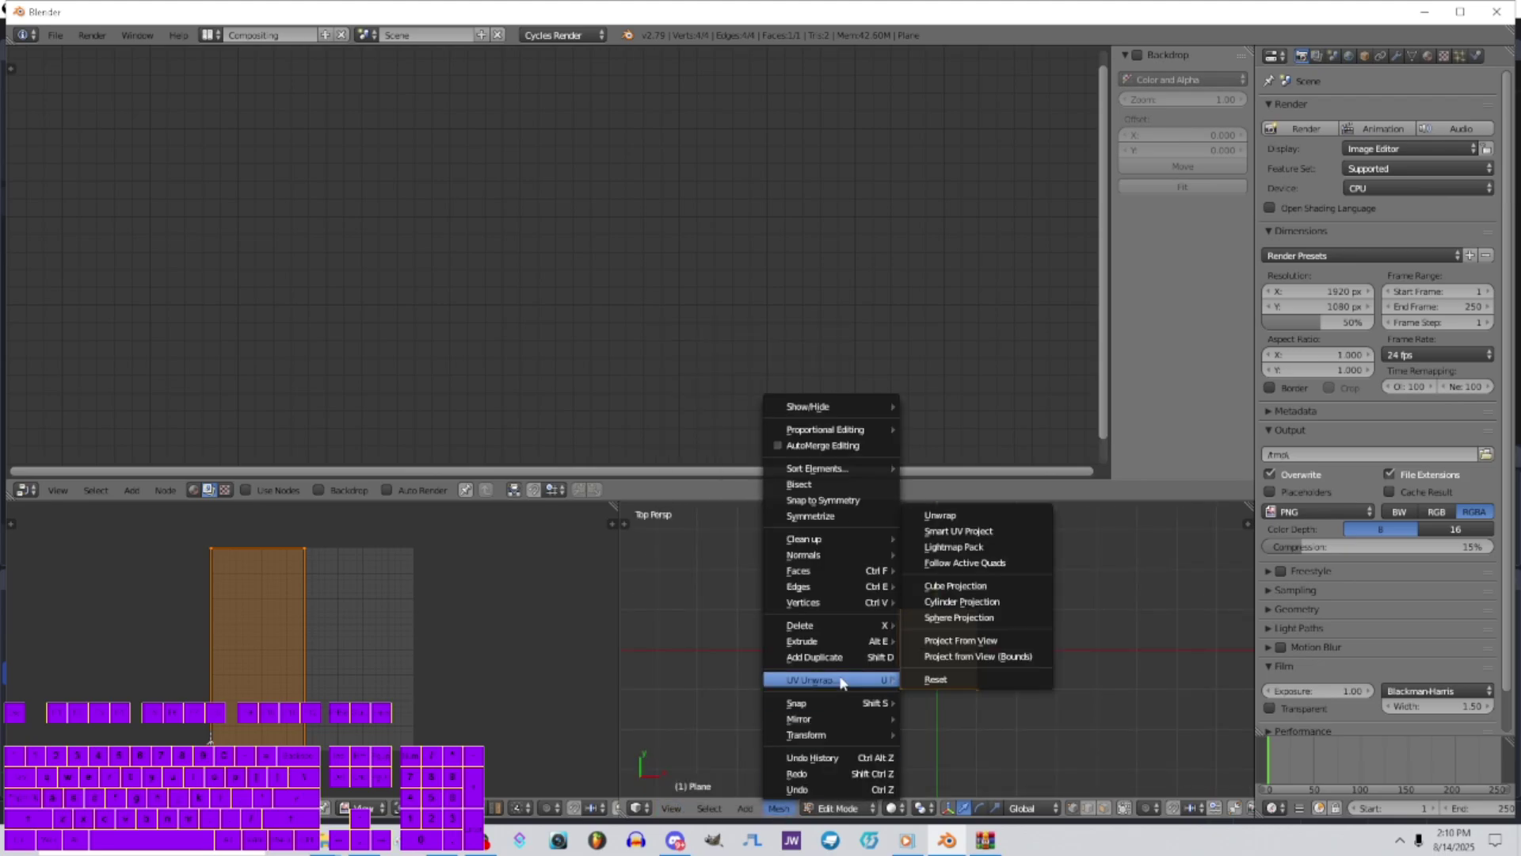
{"action": "left_click", "coordinate": [980, 657]}
Show the image texture through the viewport shading and go back to the Default layout
{"action": "left_click", "coordinate": [896, 809]}
{"action": "left_click", "coordinate": [926, 718]}
{"action": "left_click", "coordinate": [210, 35]}
{"action": "left_click", "coordinate": [247, 108]}
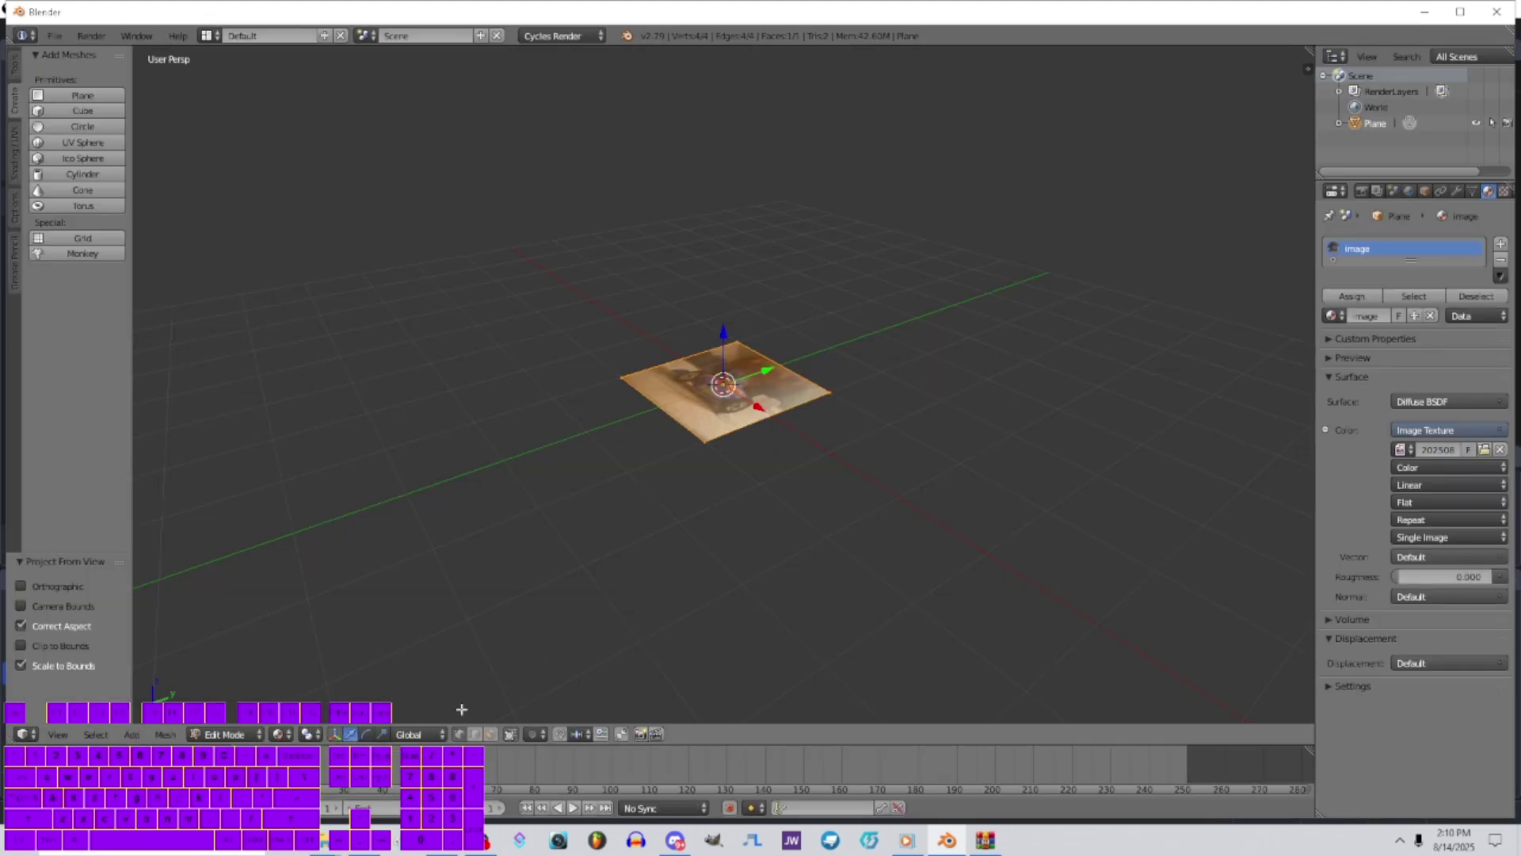
Stand the image plane upright by rotating it 90° about X and 90° about Z
{"action": "key", "text": "r"}
{"action": "key", "text": "x"}
{"action": "key", "text": "9"}
{"action": "key", "text": "0"}
{"action": "key", "text": "Return"}
{"action": "key", "text": "r"}
{"action": "key", "text": "y"}
{"action": "key", "text": "9"}
{"action": "key", "text": "0"}
{"action": "key", "text": "z"}
{"action": "key", "text": "Return"}
From the right view, raise the image plane along Z and scale it along Y
{"action": "left_click", "coordinate": [58, 735]}
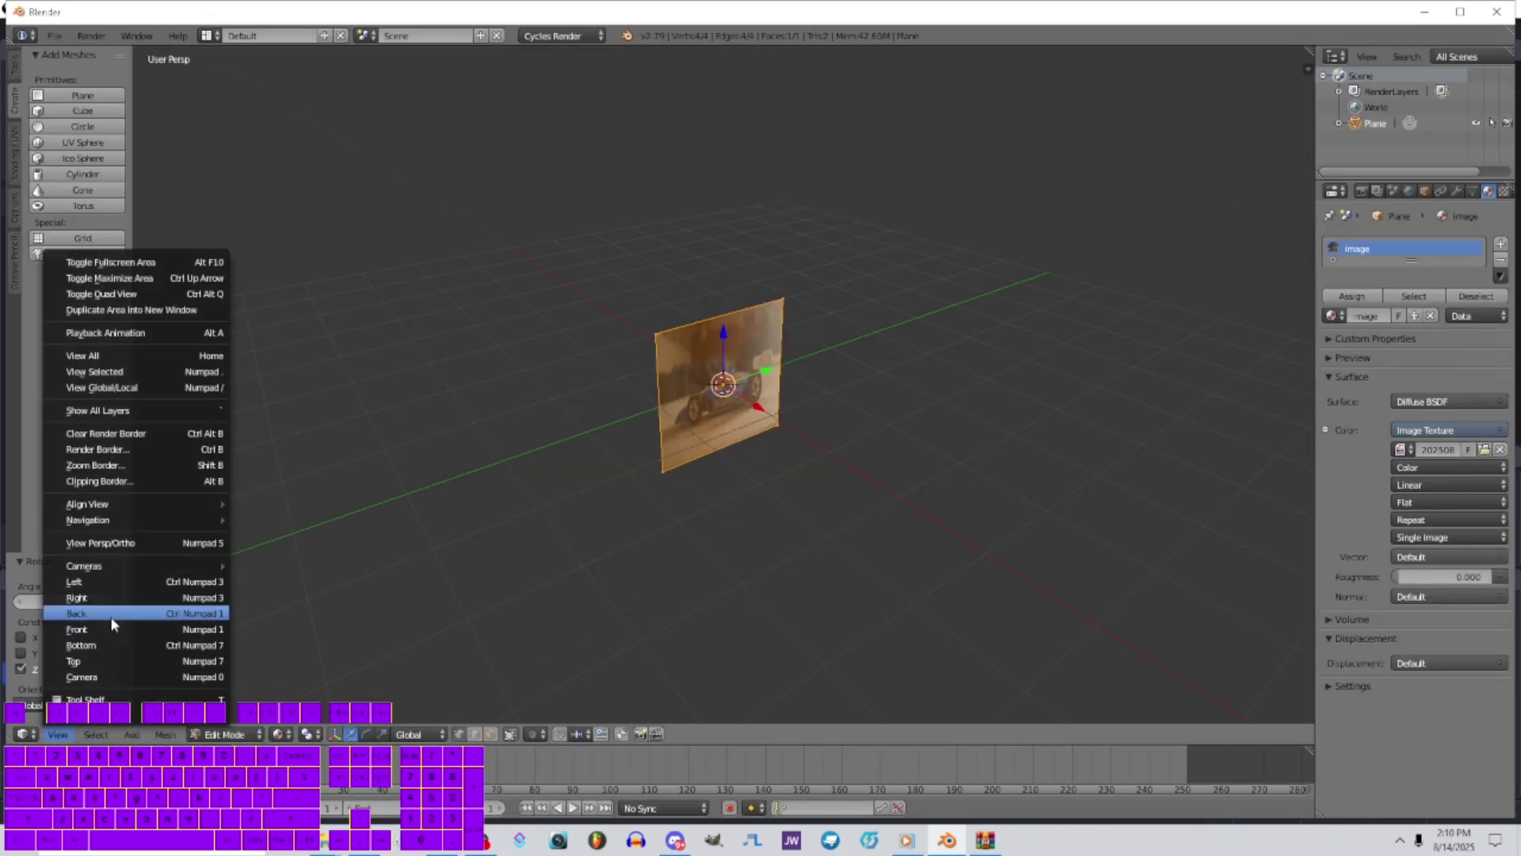
{"action": "left_click", "coordinate": [102, 598]}
{"action": "left_click_drag", "start_coordinate": [723, 325], "coordinate": [723, 292]}
{"action": "key", "text": "s"}
{"action": "key", "text": "x"}
{"action": "key", "text": "y"}
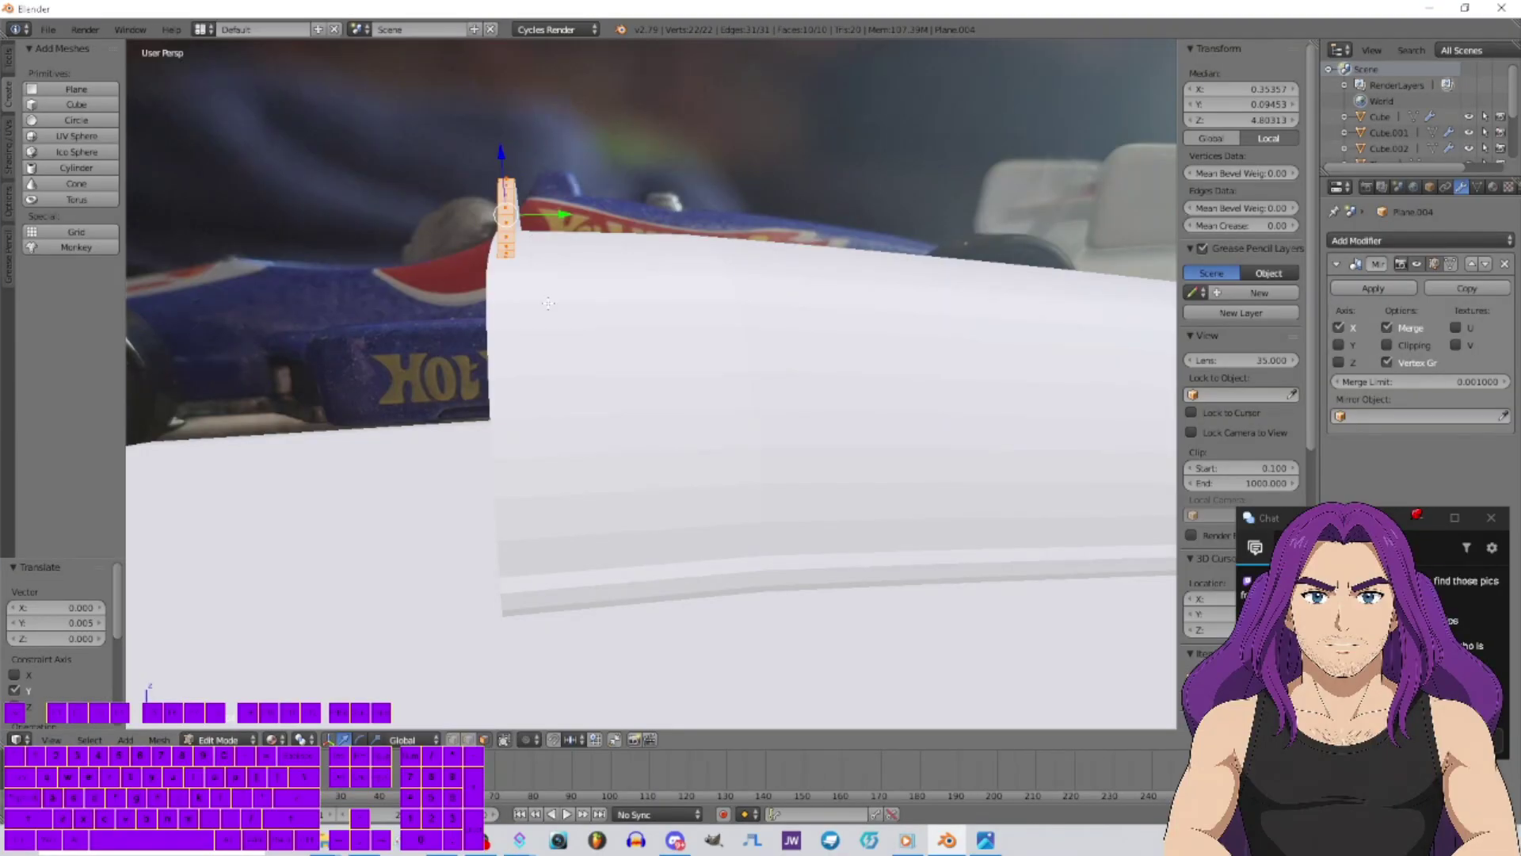
{"action": "scroll", "coordinate": [548, 302], "scroll_direction": "down", "scroll_amount": 3}
{"action": "middle_click_drag", "start_coordinate": [531, 302], "coordinate": [559, 316]}
{"action": "scroll", "coordinate": [561, 315], "scroll_direction": "down", "scroll_amount": 5}
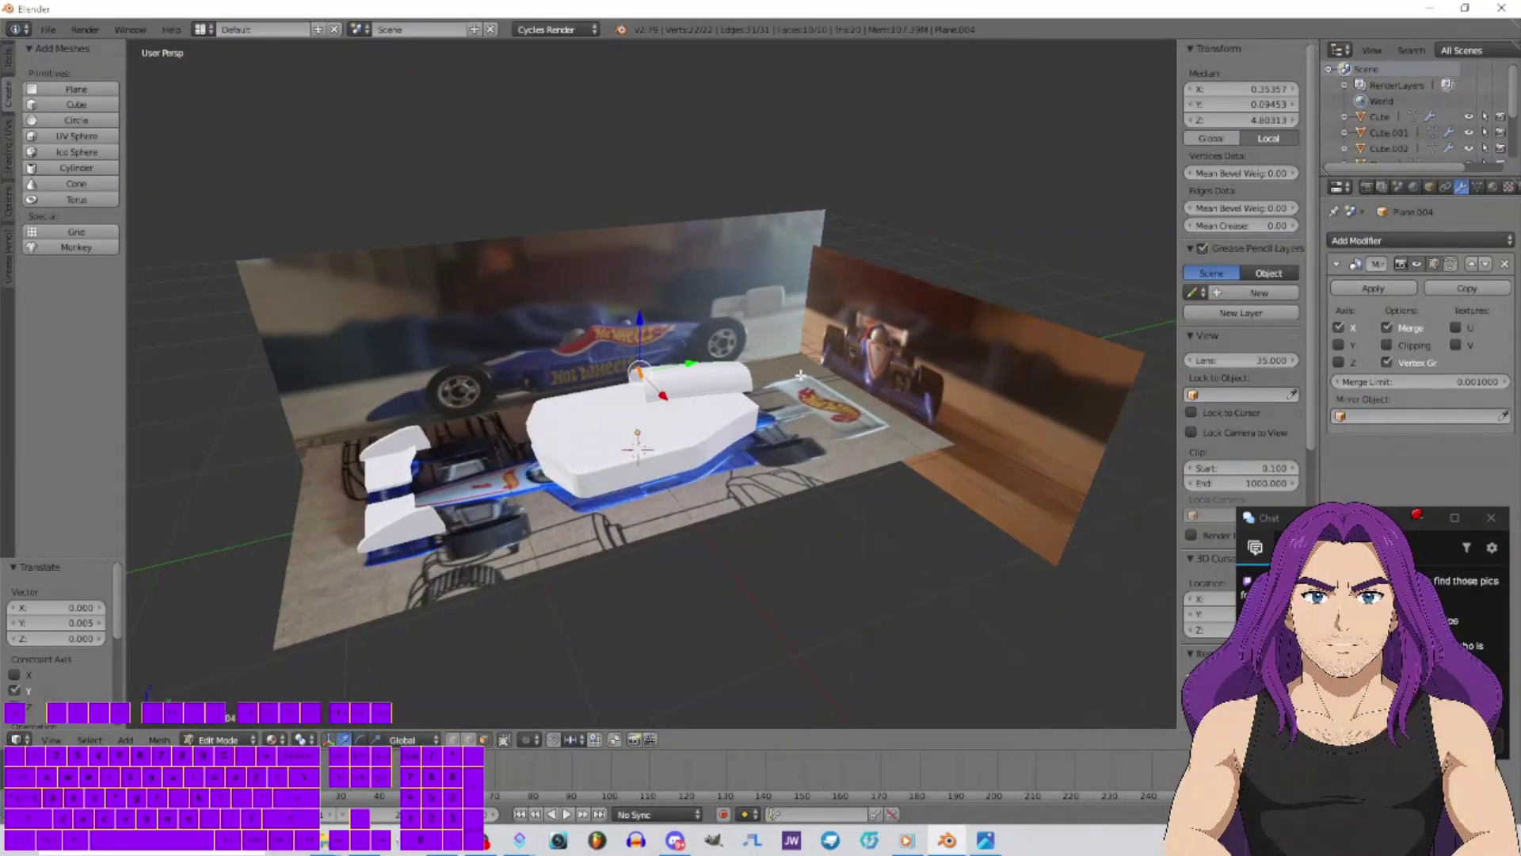
{"action": "scroll", "coordinate": [801, 374], "scroll_direction": "up", "scroll_amount": 5}
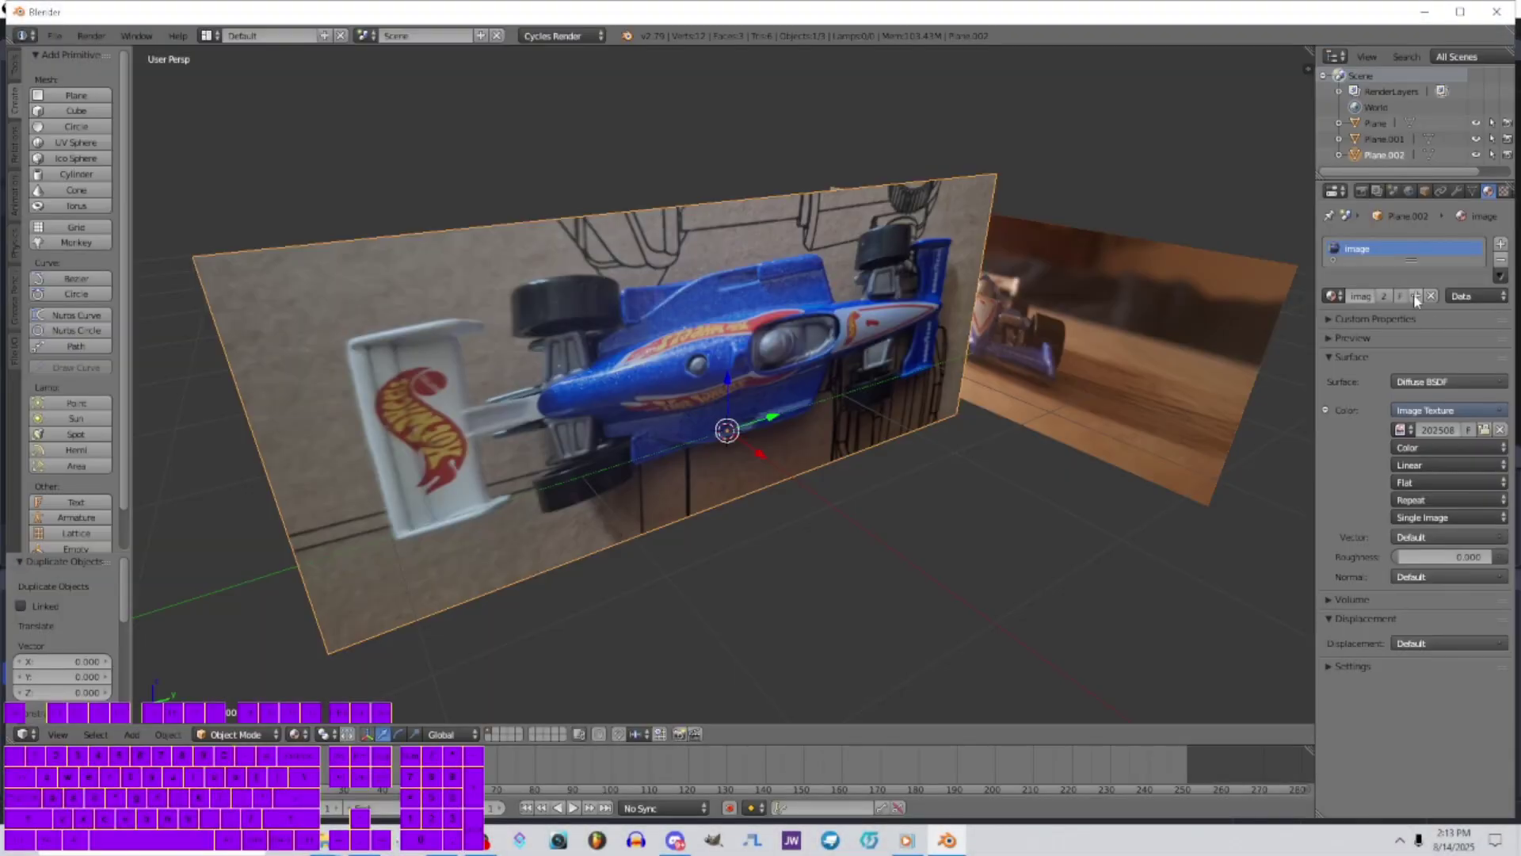
Rotate the duplicated top-view plane 90° about Y so it lies flat as the floor reference
{"action": "key", "text": "r"}
{"action": "key", "text": "z"}
{"action": "key", "text": "9"}
{"action": "key", "text": "0"}
{"action": "key", "text": "y"}
{"action": "key", "text": "Return"}
Give the floor plane its own copy of the material and assign the side-view photo to the upright plane
{"action": "right_click", "coordinate": [919, 364]}
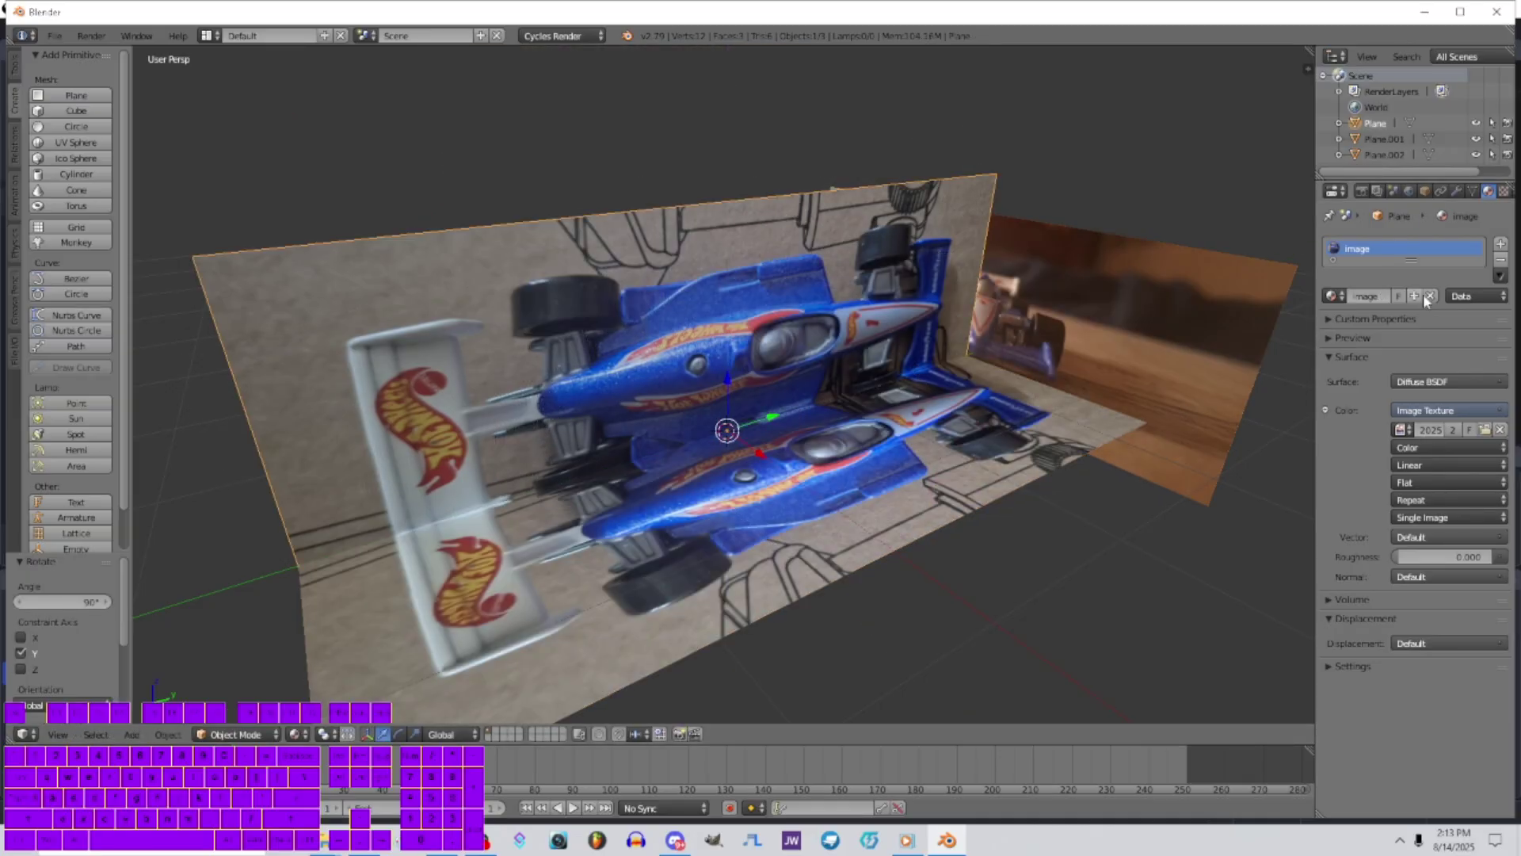
{"action": "right_click", "coordinate": [967, 436]}
{"action": "left_click", "coordinate": [1414, 296]}
{"action": "right_click", "coordinate": [919, 333]}
{"action": "left_click", "coordinate": [1404, 430]}
{"action": "left_click", "coordinate": [1292, 454]}
Rotate the floor plane 180° about X so its car faces the same way as the side view
{"action": "right_click", "coordinate": [845, 488]}
{"action": "key", "text": "r"}
{"action": "key", "text": "1"}
{"action": "key", "text": "8"}
{"action": "key", "text": "0"}
{"action": "key", "text": "x"}
{"action": "key", "text": "Return"}
{"action": "middle_click_drag", "start_coordinate": [845, 489], "coordinate": [874, 509]}
{"action": "middle_click_drag", "start_coordinate": [850, 403], "coordinate": [888, 476]}
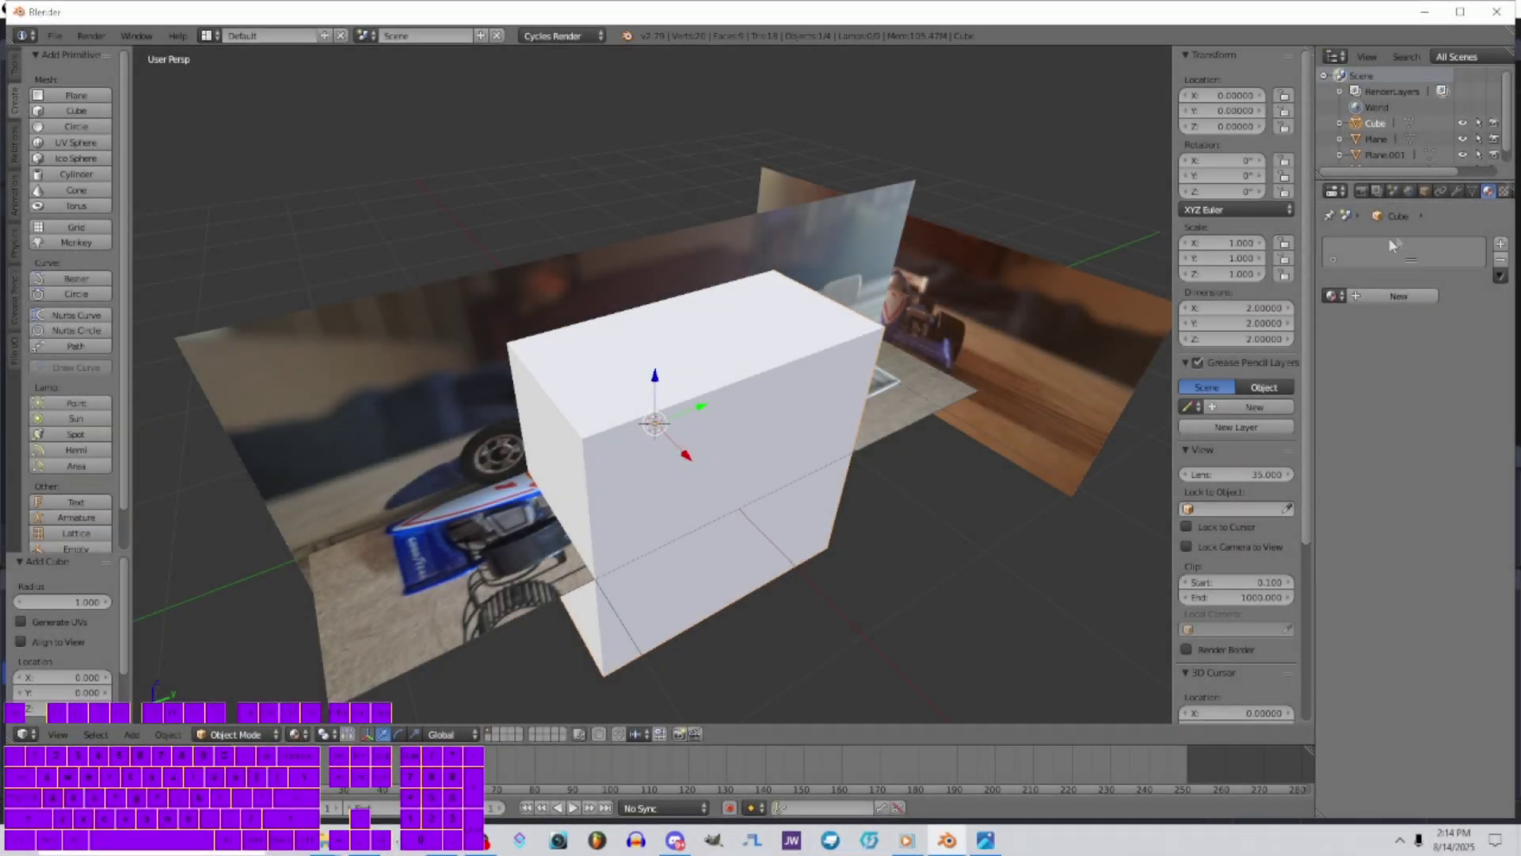
Add a Mirror modifier across X to the cube and switch to editing its mesh
{"action": "left_click", "coordinate": [1349, 244]}
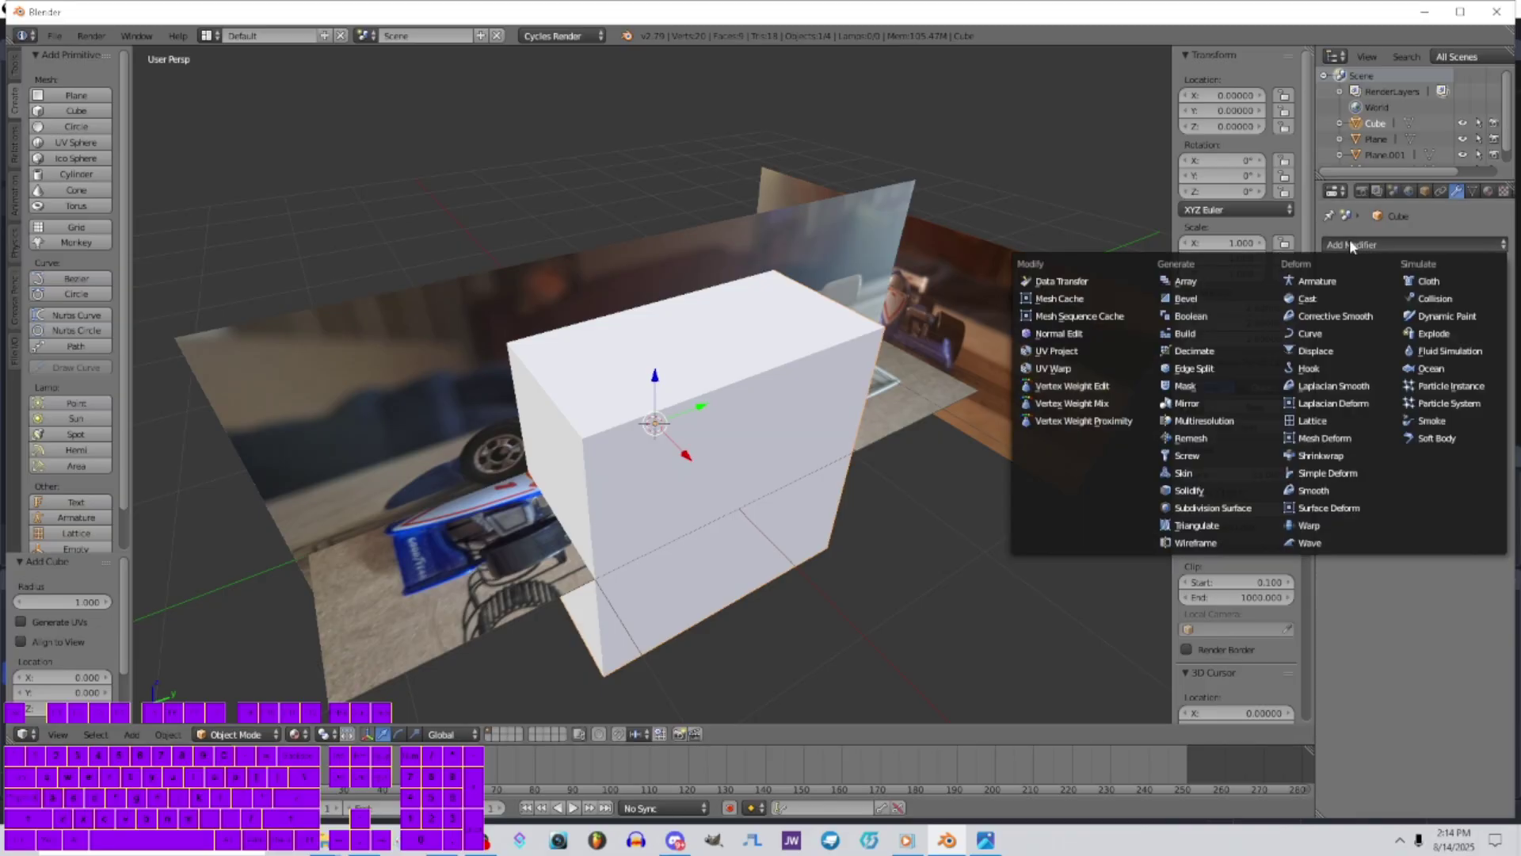
{"action": "left_click", "coordinate": [1206, 407]}
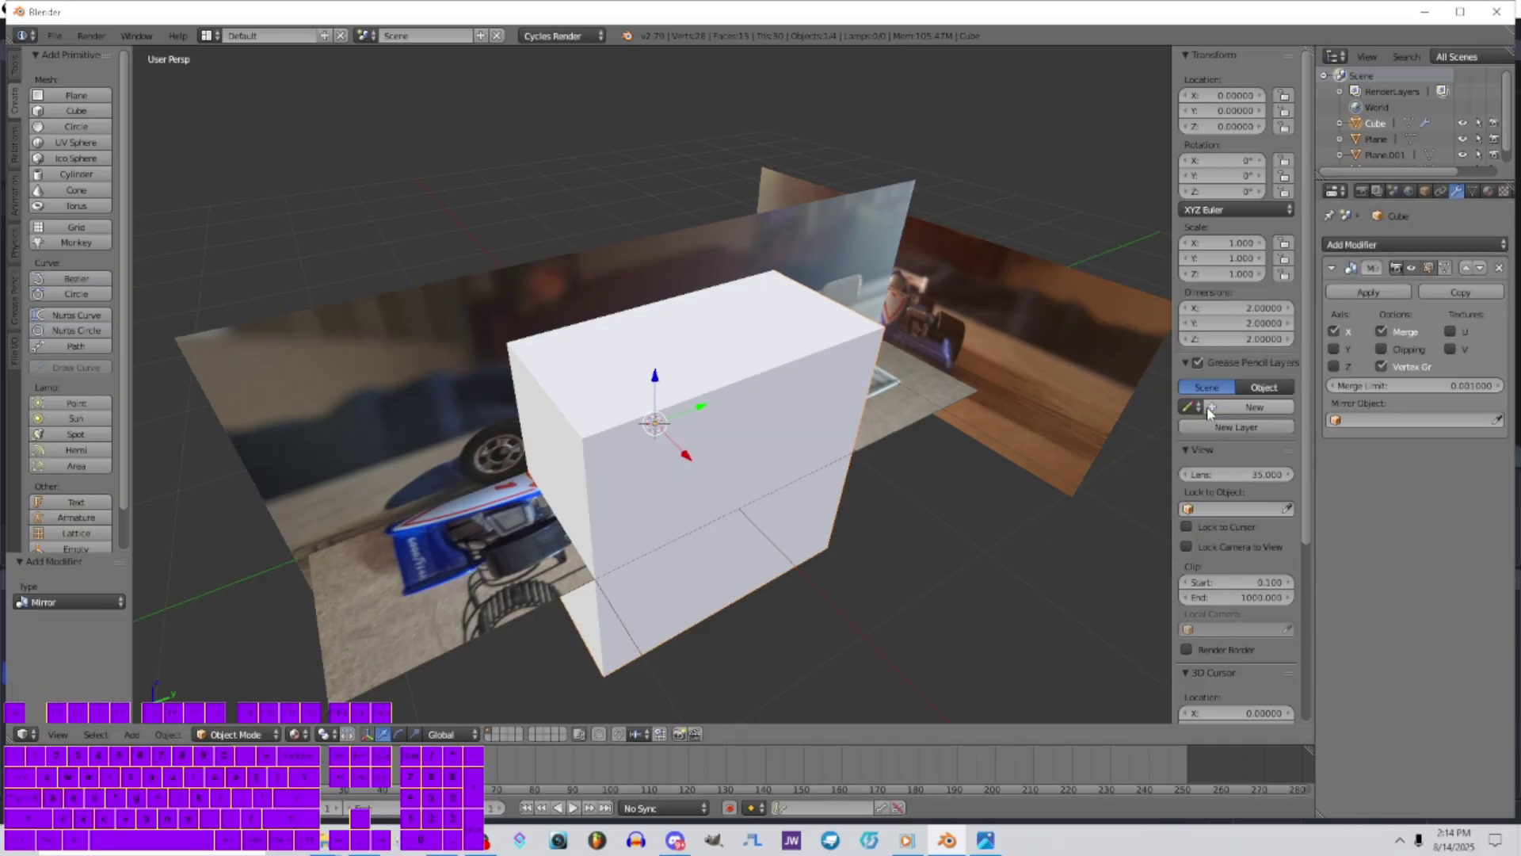
{"action": "left_click", "coordinate": [236, 734]}
{"action": "left_click", "coordinate": [237, 699]}
Scale the whole cube mesh down uniformly and raise it along Z above the floor reference
{"action": "key", "text": "a"}
{"action": "key", "text": "a"}
{"action": "middle_click_drag", "start_coordinate": [547, 507], "coordinate": [555, 389]}
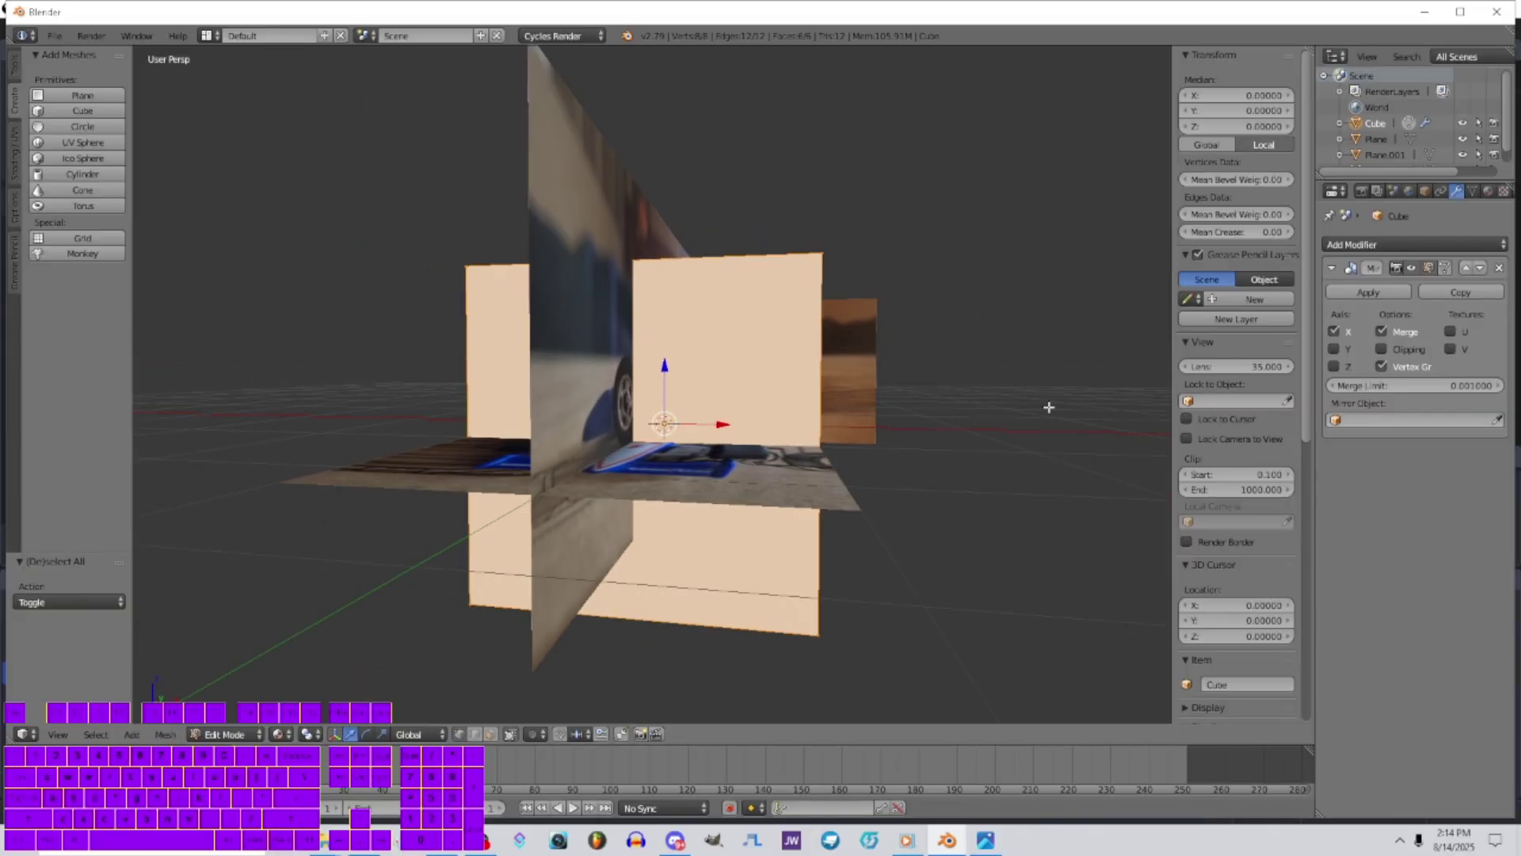
{"action": "key", "text": "s"}
{"action": "left_click", "coordinate": [792, 434]}
{"action": "key", "text": "g"}
{"action": "key", "text": "z"}
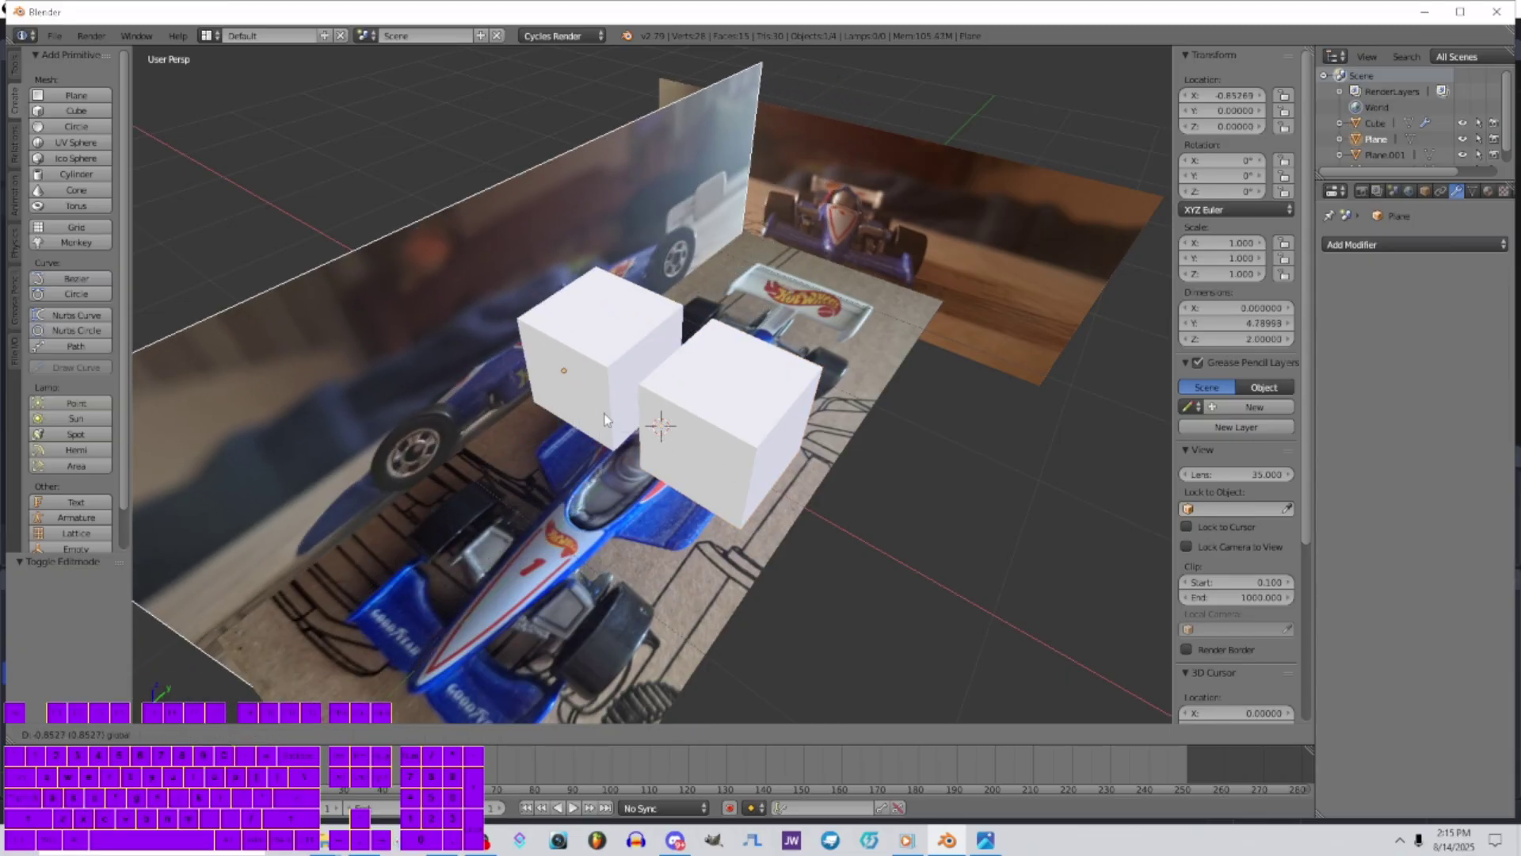
Flatten the whole mirrored cube mesh along Z into a thin slab
{"action": "middle_click_drag", "start_coordinate": [566, 489], "coordinate": [443, 539]}
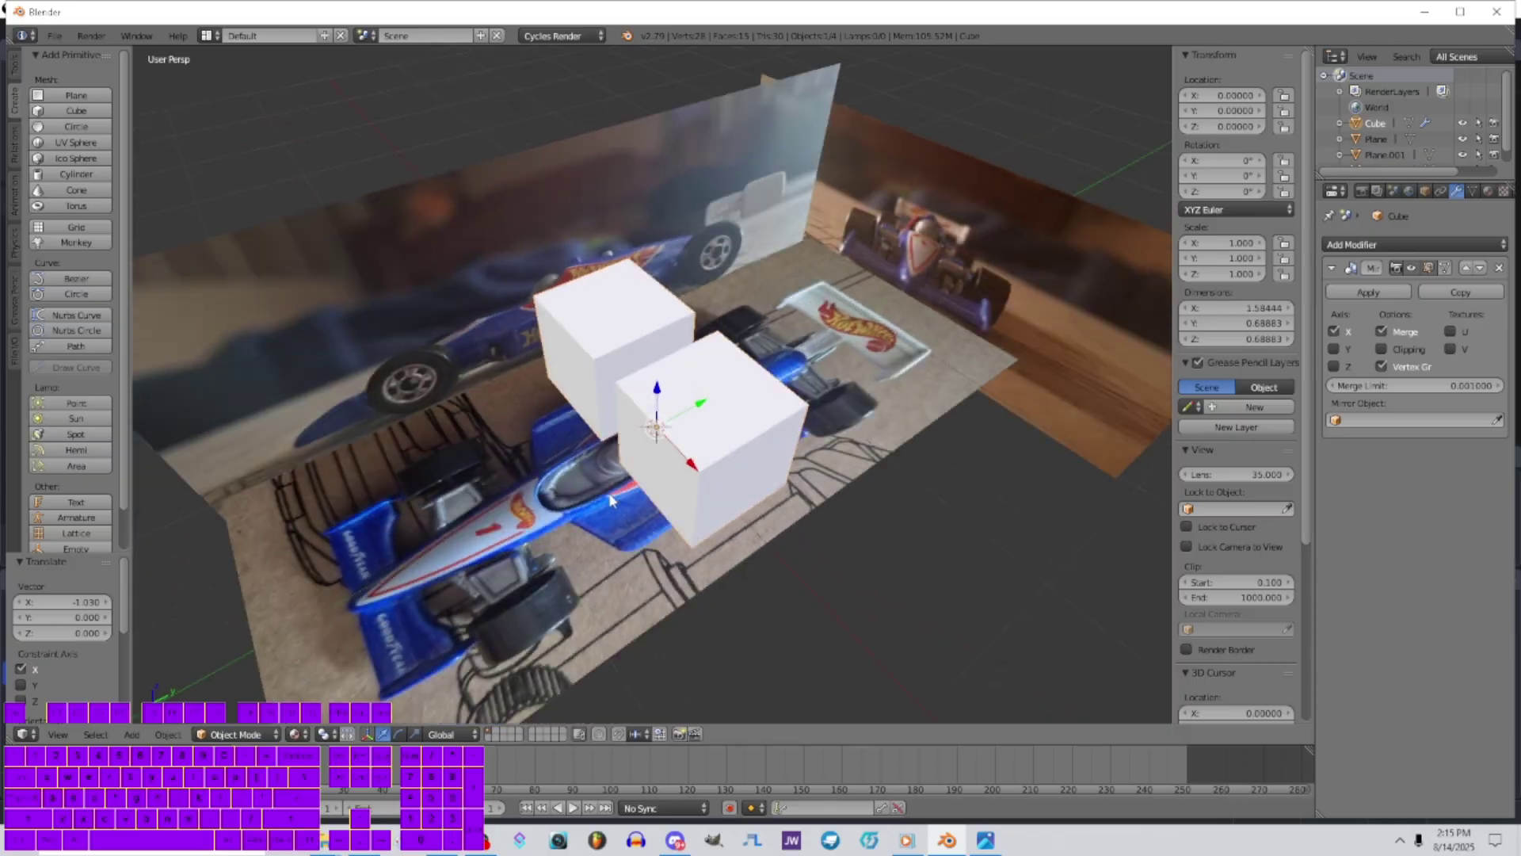
{"action": "left_click", "coordinate": [235, 734]}
{"action": "left_click", "coordinate": [230, 697]}
{"action": "middle_click_drag", "start_coordinate": [569, 523], "coordinate": [583, 483]}
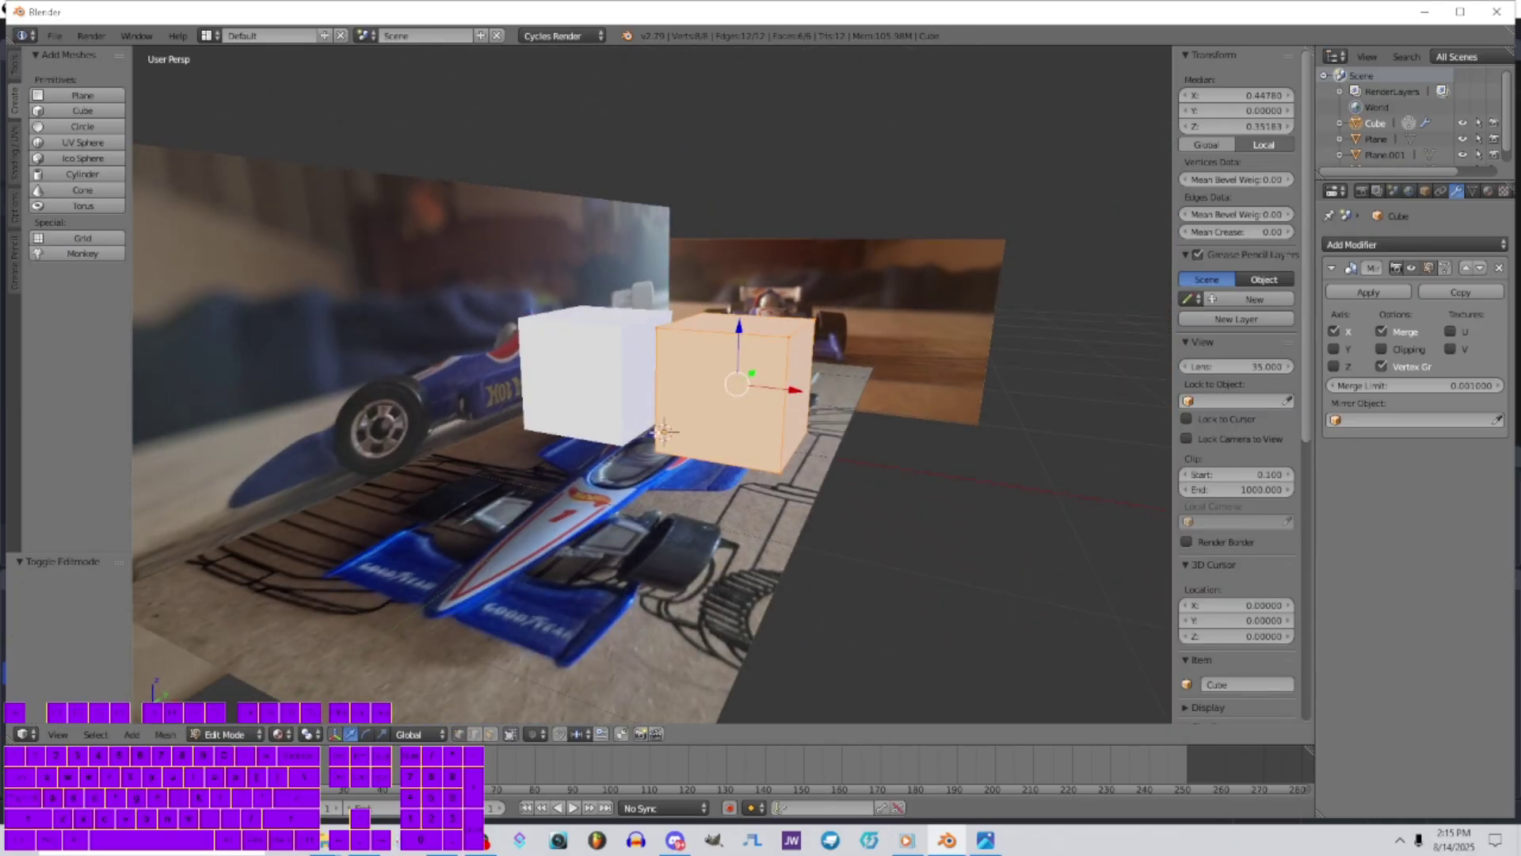
{"action": "key", "text": "s"}
{"action": "key", "text": "z"}
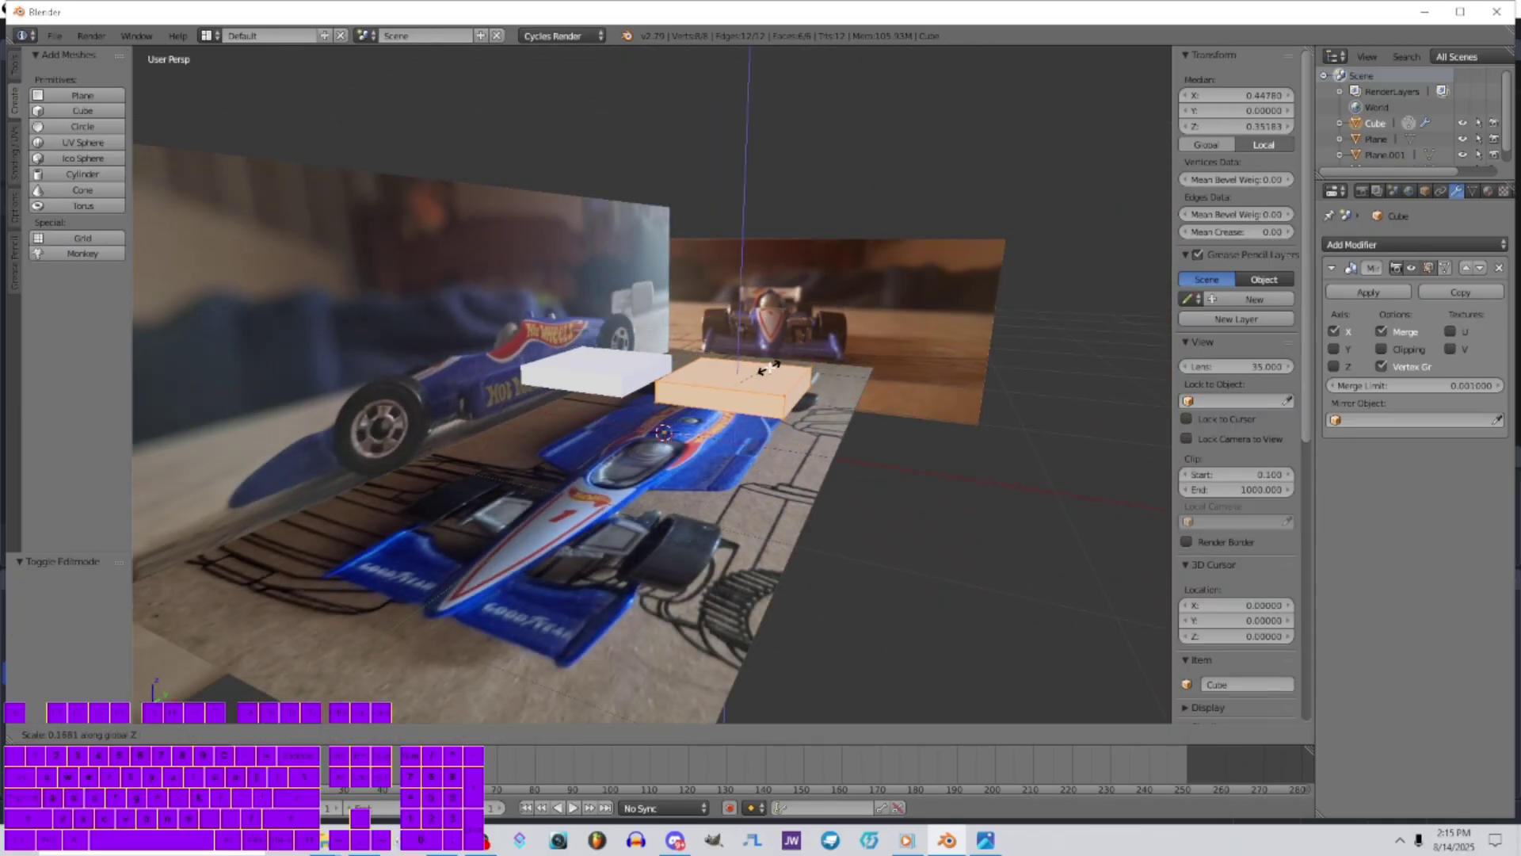
{"action": "left_click", "coordinate": [749, 374]}
Extrude the slab's outer side face about 0.055 outward along X and pull its front corner back along Y
{"action": "middle_click_drag", "start_coordinate": [749, 374], "coordinate": [719, 471]}
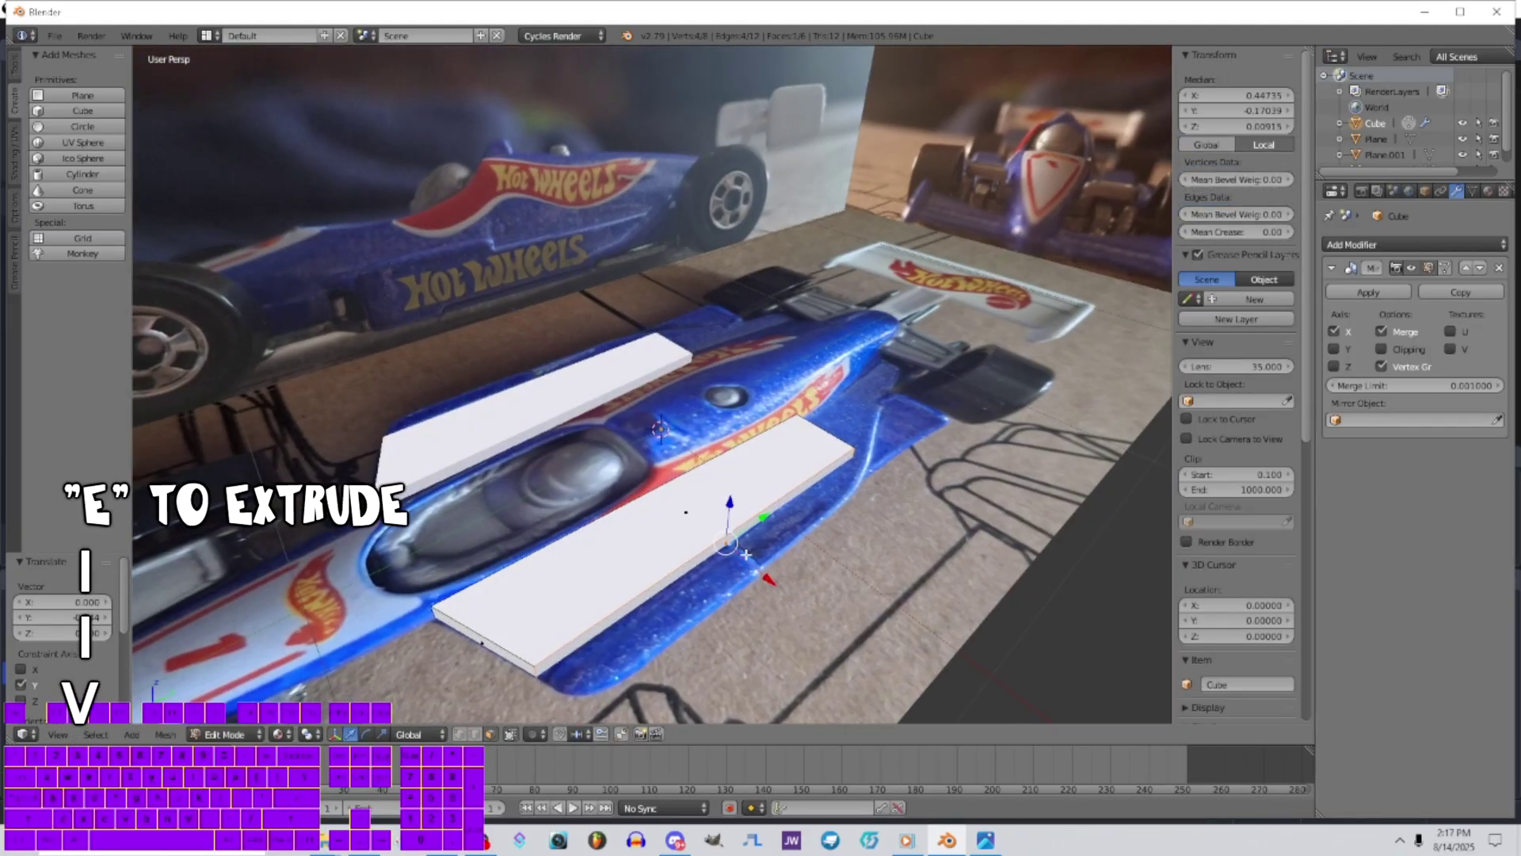
{"action": "key", "text": "e"}
{"action": "left_click_drag", "start_coordinate": [768, 578], "coordinate": [789, 588]}
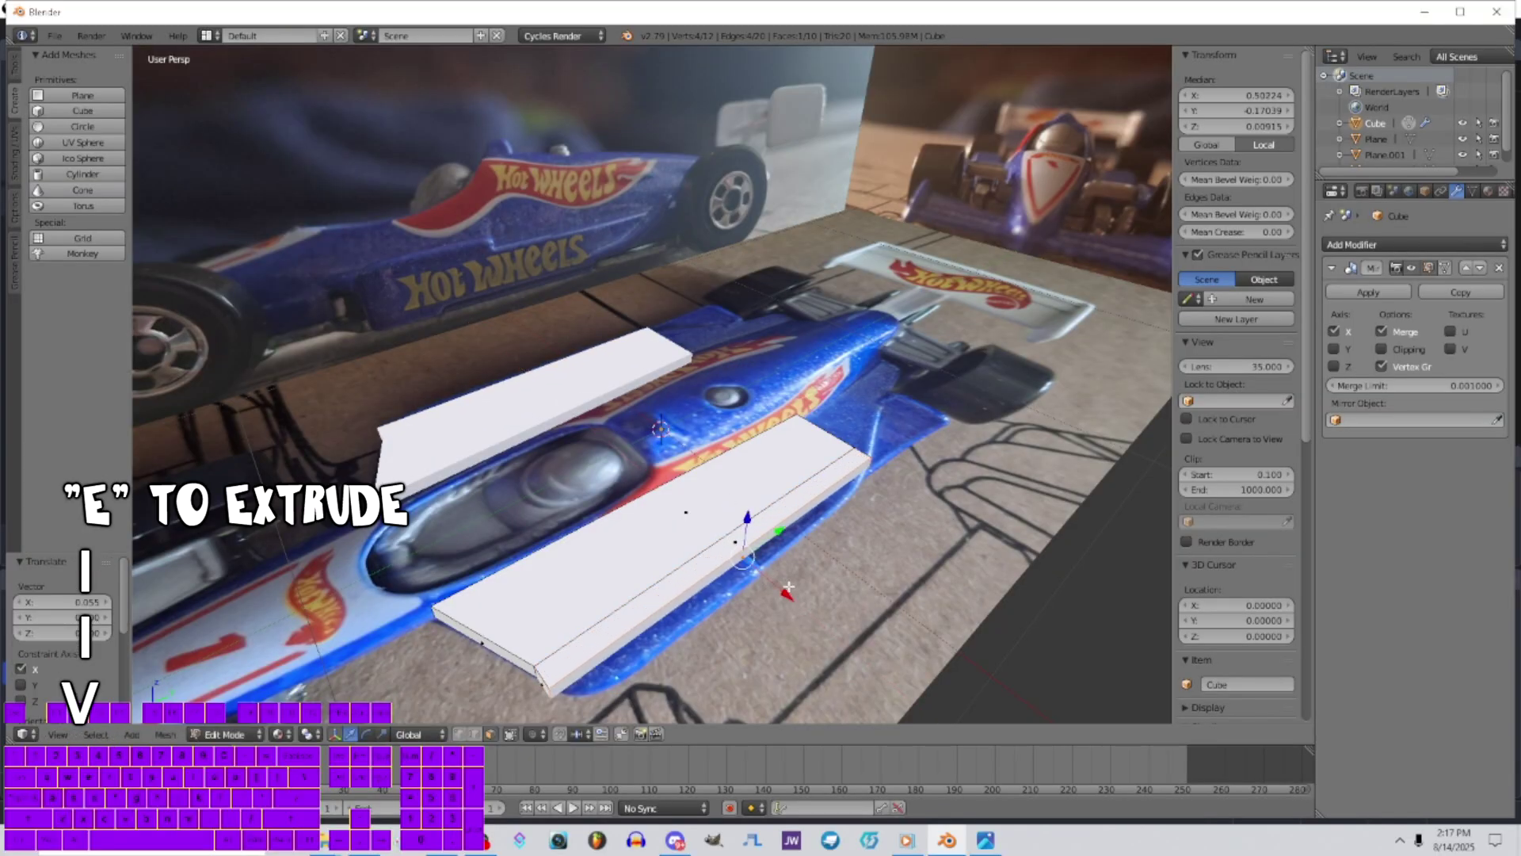
{"action": "key", "text": "Return"}
{"action": "left_click_drag", "start_coordinate": [599, 664], "coordinate": [611, 656]}
Extrude a second, narrower strip from the outer side face and pull its front corner vertices back along Y
{"action": "left_click", "coordinate": [491, 735]}
{"action": "right_click", "coordinate": [750, 560]}
{"action": "key", "text": "e"}
{"action": "left_click", "coordinate": [767, 573]}
{"action": "left_click_drag", "start_coordinate": [788, 590], "coordinate": [801, 600]}
{"action": "left_click", "coordinate": [474, 735]}
{"action": "right_click", "coordinate": [573, 692]}
{"action": "left_click_drag", "start_coordinate": [619, 664], "coordinate": [626, 659]}
Extrude a third thin strip outward and pull its front corner back about 0.05 along Y to round the pod's front
{"action": "left_click", "coordinate": [490, 735]}
{"action": "right_click", "coordinate": [757, 562]}
{"action": "key", "text": "e"}
{"action": "left_click", "coordinate": [762, 568]}
{"action": "left_click_drag", "start_coordinate": [803, 597], "coordinate": [810, 603]}
{"action": "left_click_drag", "start_coordinate": [630, 665], "coordinate": [647, 655]}
Nudge the outer rear corner inward and move the four rear end faces 0.14 forward along Y
{"action": "middle_click_drag", "start_coordinate": [879, 602], "coordinate": [680, 569]}
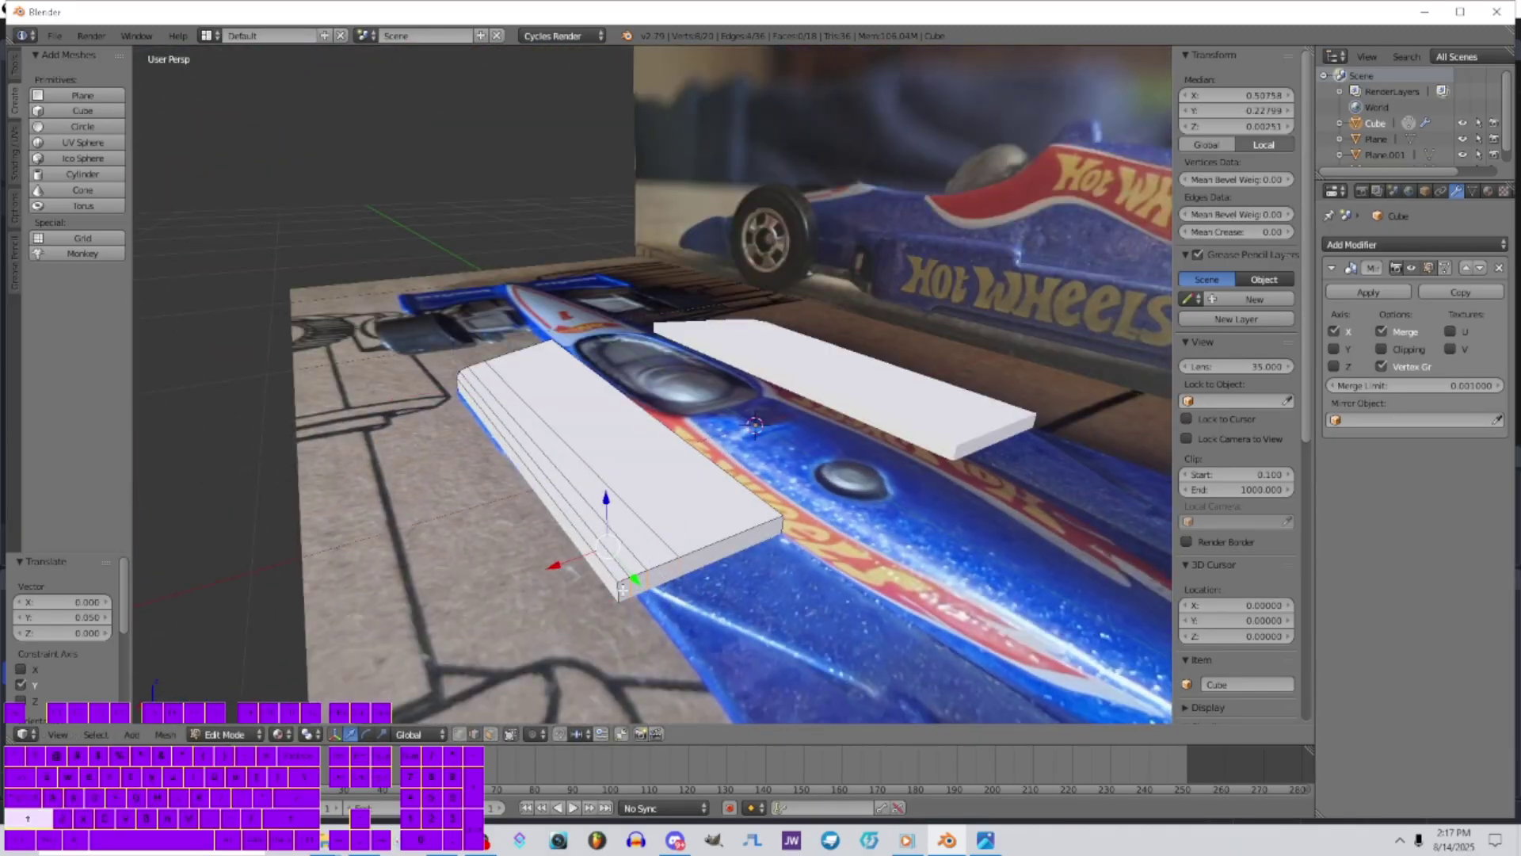
{"action": "left_click_drag", "start_coordinate": [595, 604], "coordinate": [607, 598]}
{"action": "left_click", "coordinate": [490, 735]}
{"action": "right_click", "coordinate": [733, 552]}
{"action": "right_click", "coordinate": [661, 579], "text": "shift"}
{"action": "right_click", "coordinate": [636, 588], "text": "shift"}
{"action": "right_click", "coordinate": [621, 594], "text": "shift"}
{"action": "left_click_drag", "start_coordinate": [728, 595], "coordinate": [681, 547]}
Pull the side pod's outer rear corner vertices slightly inward along X to match the floor reference
{"action": "middle_click_drag", "start_coordinate": [680, 548], "coordinate": [683, 527]}
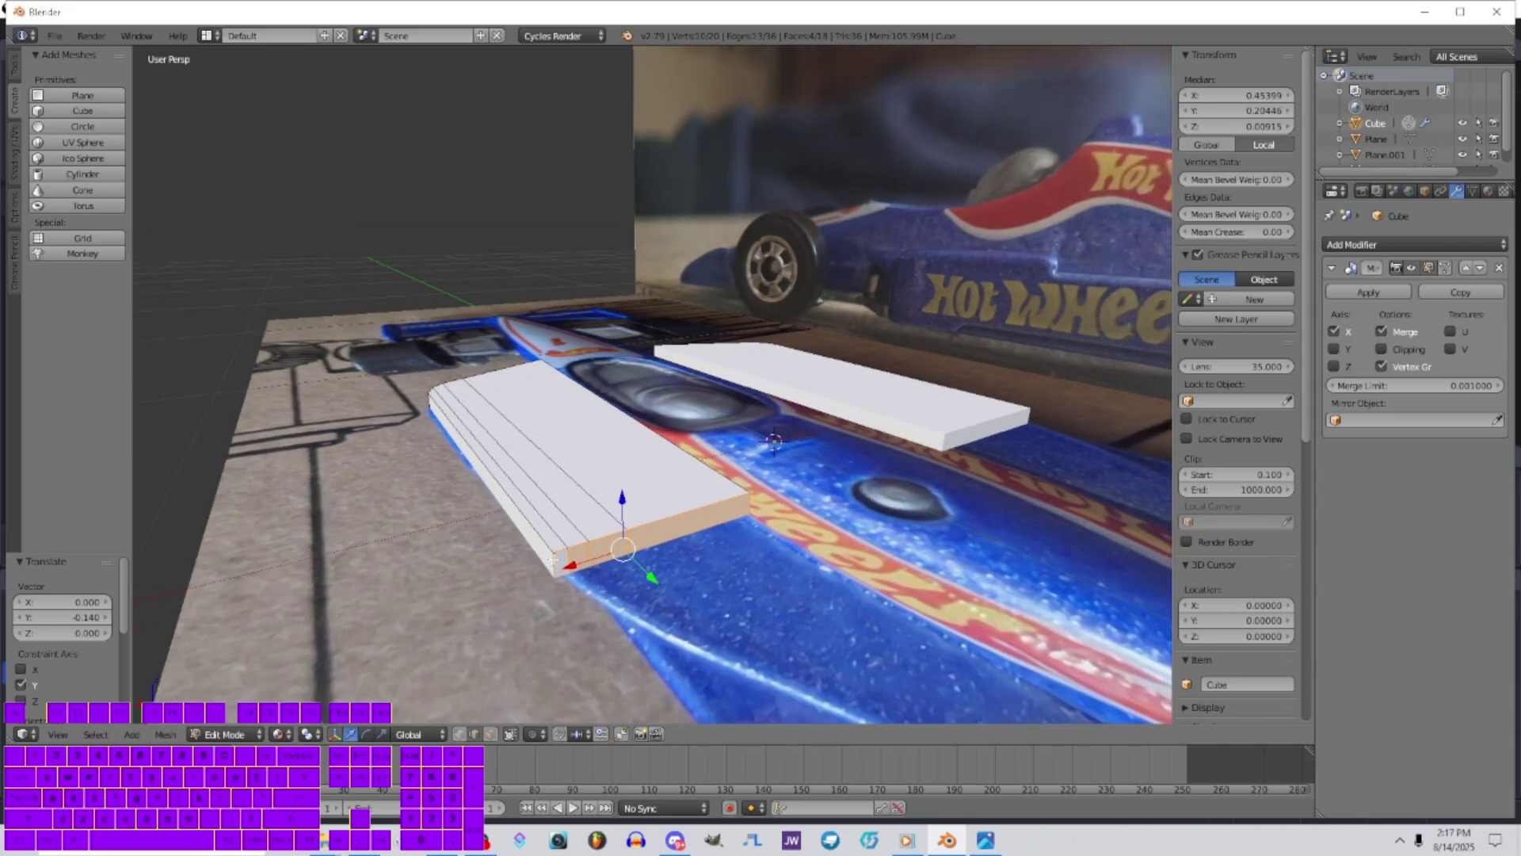
{"action": "left_click_drag", "start_coordinate": [530, 578], "coordinate": [537, 576]}
{"action": "middle_click_drag", "start_coordinate": [567, 559], "coordinate": [527, 569]}
{"action": "left_click_drag", "start_coordinate": [516, 565], "coordinate": [520, 562]}
Extrude the four rear end faces of the side pod about 0.033 backward along Y
{"action": "left_click", "coordinate": [490, 735]}
{"action": "right_click", "coordinate": [647, 490]}
{"action": "right_click", "coordinate": [585, 526], "text": "shift"}
{"action": "right_click", "coordinate": [561, 540], "text": "shift"}
{"action": "right_click", "coordinate": [547, 547], "text": "shift"}
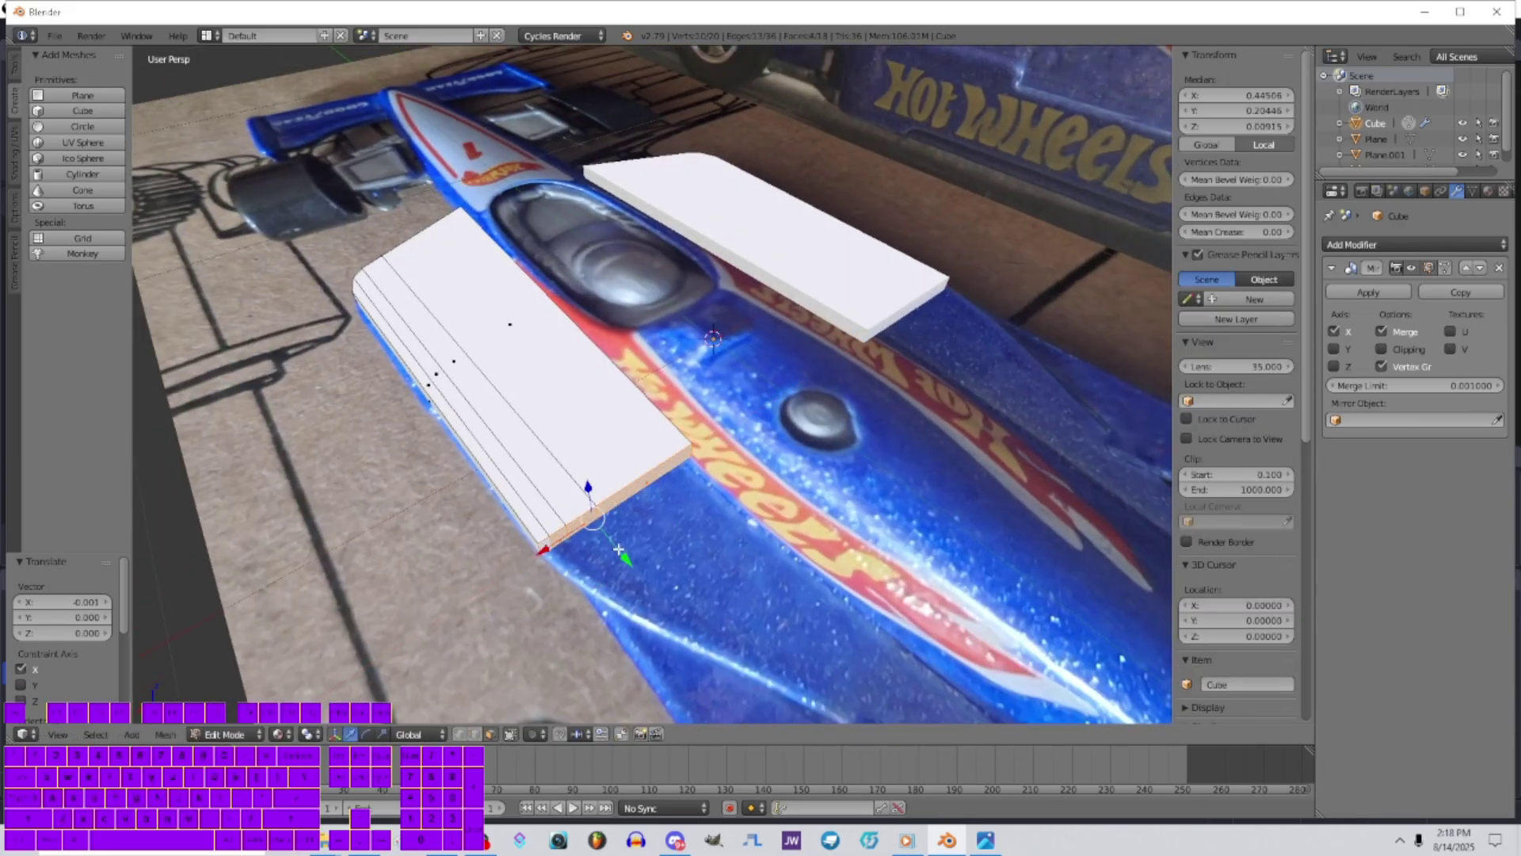
{"action": "key", "text": "e"}
{"action": "left_click_drag", "start_coordinate": [623, 559], "coordinate": [634, 571]}
Shift the outer vertices of the new rear section about 0.006 inward along X
{"action": "right_click", "coordinate": [553, 564]}
{"action": "right_click", "coordinate": [563, 552], "text": "shift"}
{"action": "middle_click_drag", "start_coordinate": [574, 567], "coordinate": [572, 529]}
{"action": "left_click", "coordinate": [475, 735]}
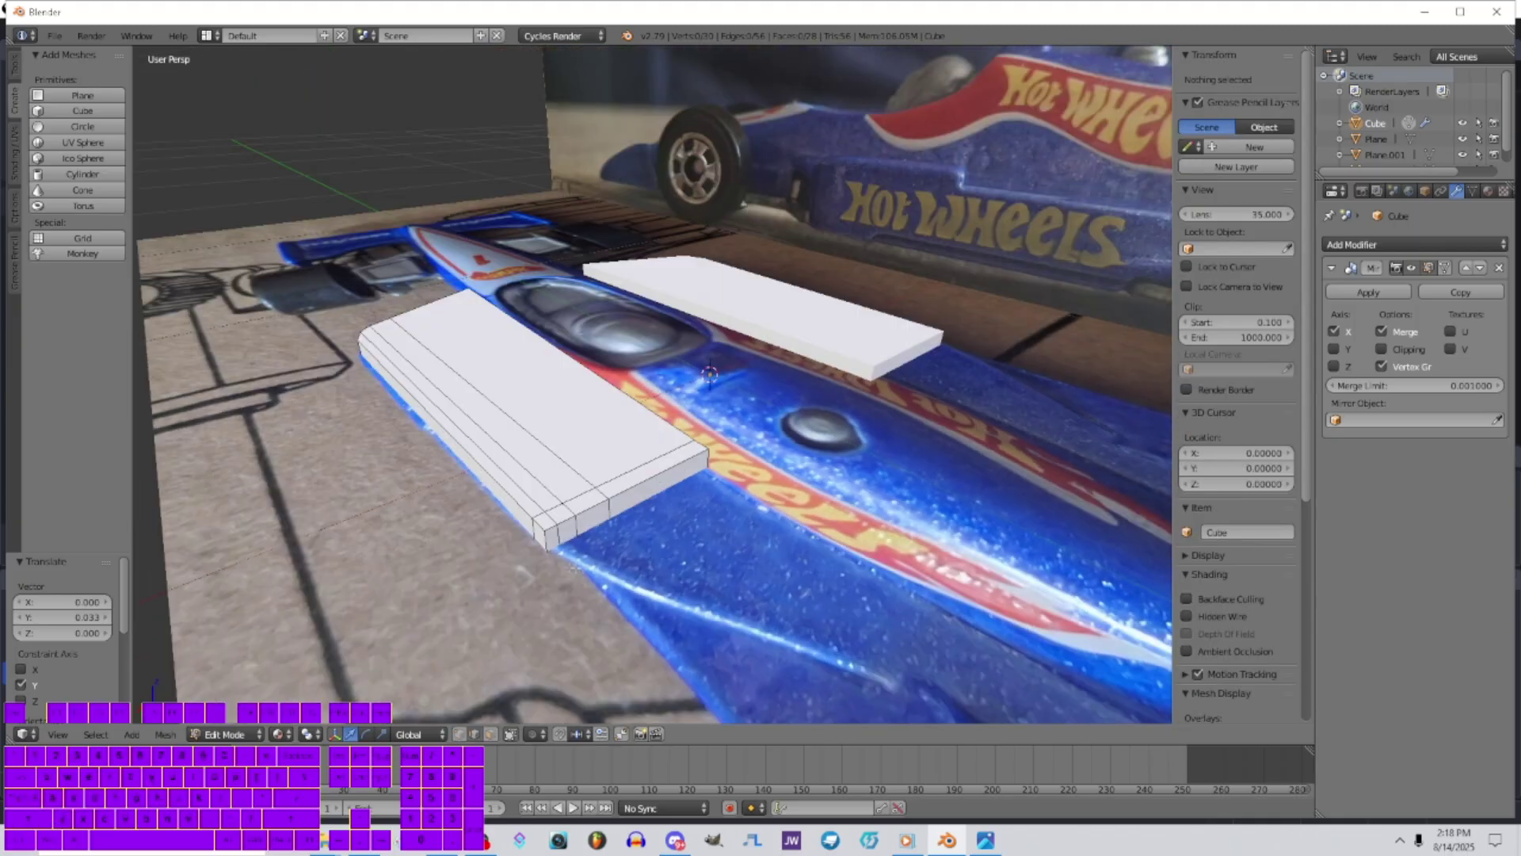
{"action": "right_click", "coordinate": [544, 540]}
{"action": "right_click", "coordinate": [552, 529], "text": "shift"}
{"action": "right_click", "coordinate": [585, 513], "text": "shift"}
{"action": "right_click", "coordinate": [622, 506], "text": "shift"}
{"action": "left_click_drag", "start_coordinate": [539, 543], "coordinate": [540, 542]}
Extrude the side pod's four rear end faces another short section backward along Y
{"action": "left_click", "coordinate": [490, 735]}
{"action": "right_click", "coordinate": [662, 486]}
{"action": "right_click", "coordinate": [595, 516], "text": "shift"}
{"action": "right_click", "coordinate": [570, 528], "text": "shift"}
{"action": "right_click", "coordinate": [556, 535], "text": "shift"}
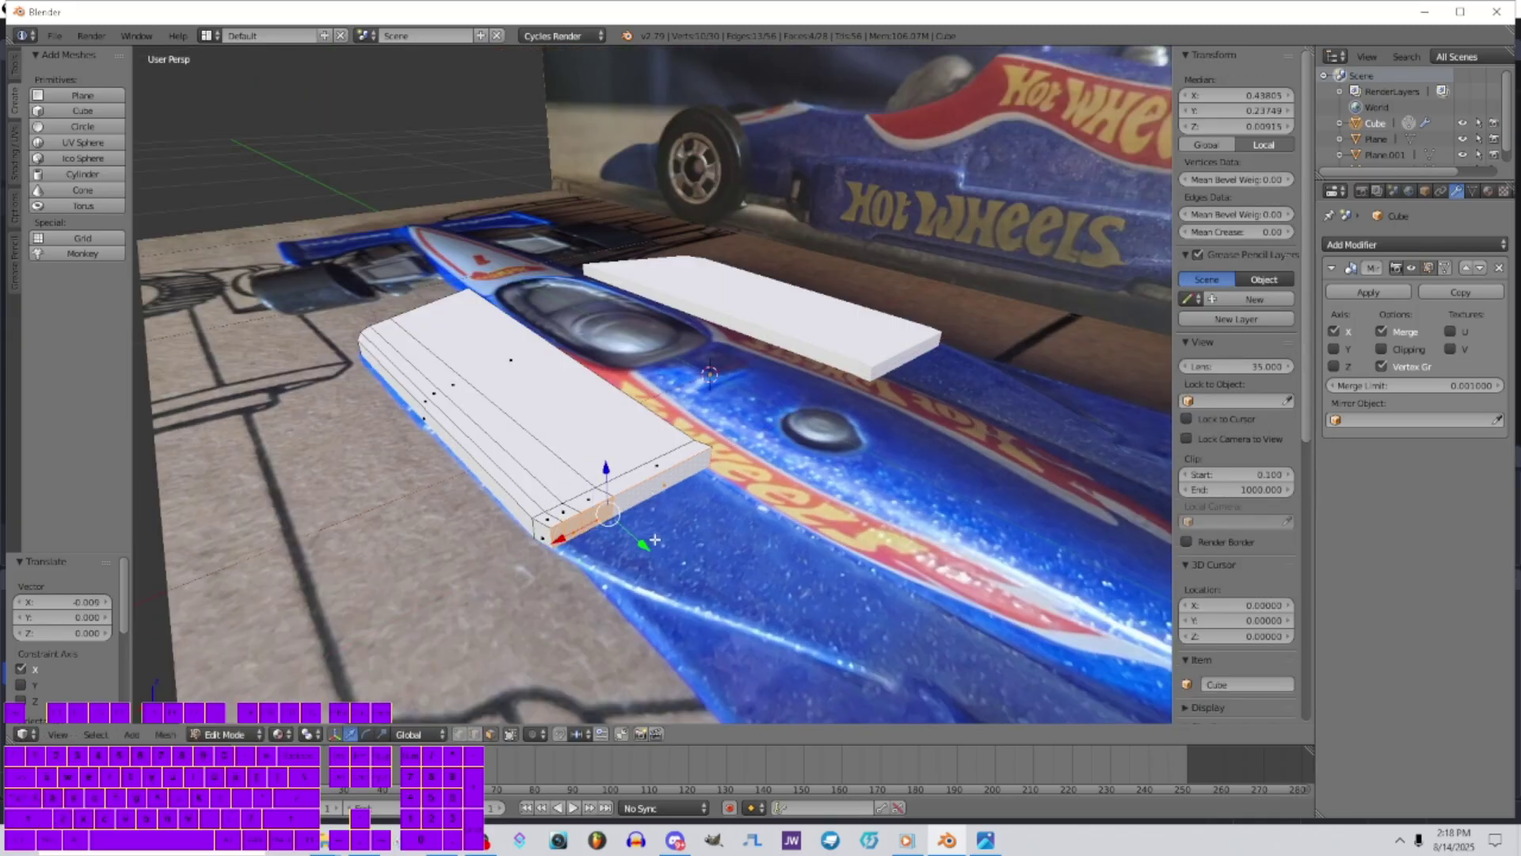
{"action": "key", "text": "e"}
{"action": "left_click_drag", "start_coordinate": [643, 548], "coordinate": [669, 567]}
Extrude one more short rear section along Y and tuck its outer edge inward along X to follow the car's outline
{"action": "left_click", "coordinate": [491, 735]}
{"action": "right_click", "coordinate": [686, 501]}
{"action": "right_click", "coordinate": [626, 535], "text": "shift"}
{"action": "right_click", "coordinate": [608, 545], "text": "shift"}
{"action": "right_click", "coordinate": [595, 553], "text": "shift"}
{"action": "key", "text": "e"}
{"action": "left_click_drag", "start_coordinate": [675, 566], "coordinate": [700, 585]}
{"action": "right_click", "coordinate": [640, 558], "text": "shift"}
{"action": "left_click_drag", "start_coordinate": [585, 597], "coordinate": [596, 590]}
Extend the pod's rear end with a further extrusion along Y and pull its outer corner inward along X
{"action": "right_click", "coordinate": [640, 561], "text": "shift"}
{"action": "right_click", "coordinate": [625, 570], "text": "shift"}
{"action": "key", "text": "e"}
{"action": "left_click", "coordinate": [630, 572]}
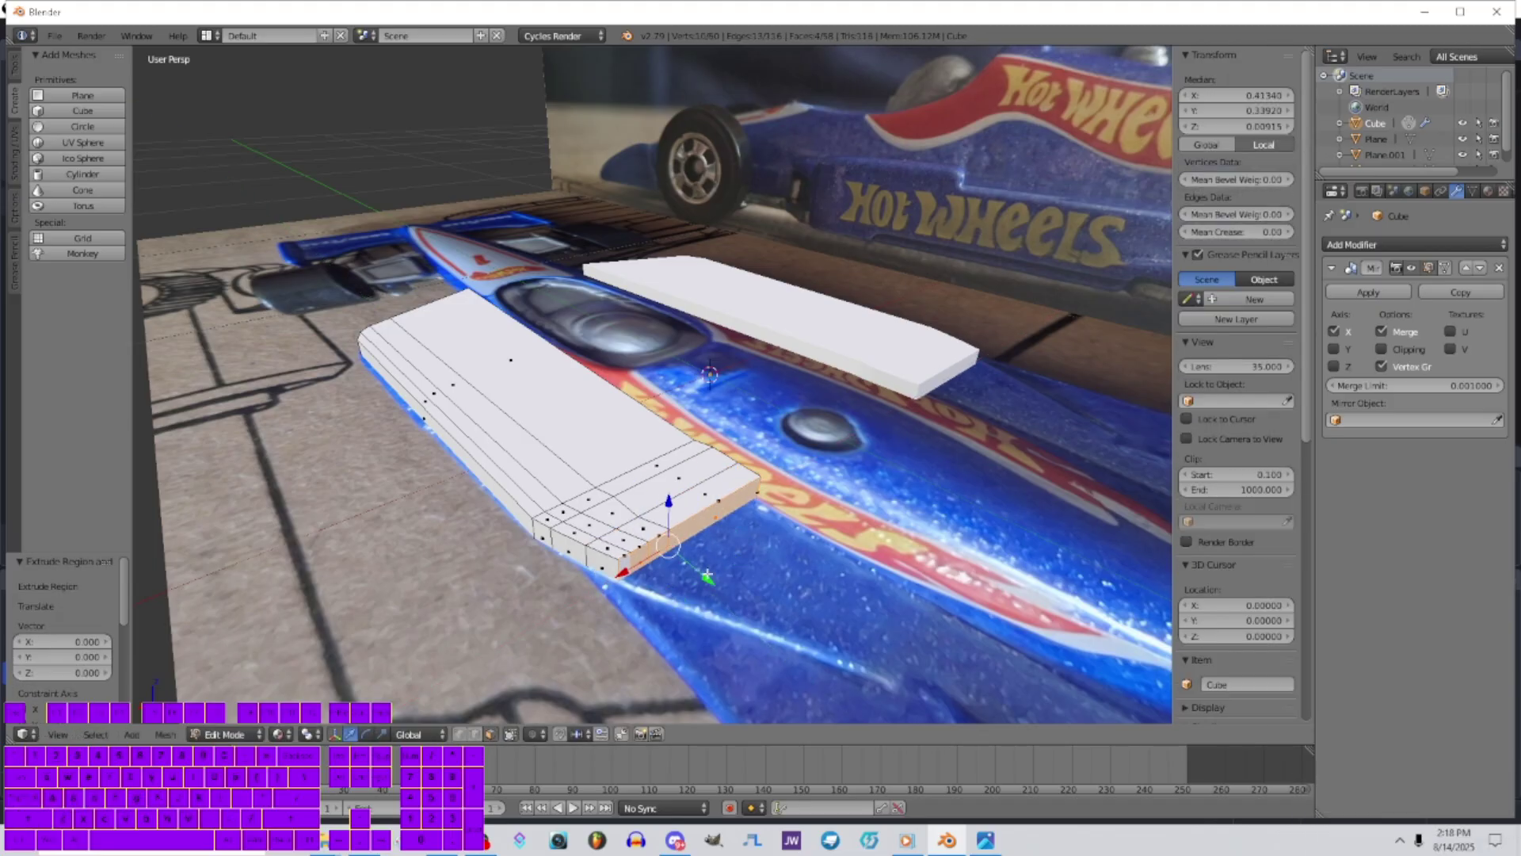
{"action": "left_click_drag", "start_coordinate": [710, 577], "coordinate": [738, 606]}
{"action": "left_click", "coordinate": [474, 734]}
{"action": "left_click_drag", "start_coordinate": [624, 619], "coordinate": [645, 604]}
Extrude the rear end faces a long way backward along Y toward the rear wheel
{"action": "middle_click_drag", "start_coordinate": [634, 507], "coordinate": [713, 554]}
{"action": "left_click", "coordinate": [490, 734]}
{"action": "right_click", "coordinate": [588, 521]}
{"action": "right_click", "coordinate": [596, 511], "text": "shift"}
{"action": "right_click", "coordinate": [608, 500], "text": "shift"}
{"action": "middle_click_drag", "start_coordinate": [634, 476], "coordinate": [594, 492]}
{"action": "key", "text": "e"}
{"action": "left_click_drag", "start_coordinate": [614, 552], "coordinate": [725, 708]}
Move the outer rear vertices of the long section inward along X to taper it along the reference
{"action": "middle_click_drag", "start_coordinate": [717, 666], "coordinate": [682, 610]}
{"action": "left_click", "coordinate": [474, 734]}
{"action": "right_click", "coordinate": [590, 562], "text": "shift"}
{"action": "right_click", "coordinate": [611, 555], "text": "shift"}
{"action": "left_click_drag", "start_coordinate": [517, 599], "coordinate": [596, 565]}
{"action": "scroll", "coordinate": [599, 565], "scroll_direction": "down", "scroll_amount": 2}
{"action": "middle_click_drag", "start_coordinate": [598, 559], "coordinate": [519, 626]}
Extrude the tapered rear end faces backward along Y to form the pod's tail
{"action": "middle_click_drag", "start_coordinate": [511, 716], "coordinate": [610, 658]}
{"action": "left_click", "coordinate": [490, 733]}
{"action": "right_click", "coordinate": [563, 434]}
{"action": "right_click", "coordinate": [536, 444], "text": "shift"}
{"action": "right_click", "coordinate": [491, 459], "text": "shift"}
{"action": "key", "text": "e"}
{"action": "left_click_drag", "start_coordinate": [563, 478], "coordinate": [697, 657]}
Shift the tail's end vertices inward along X to narrow it to the bodywork in the reference
{"action": "left_click", "coordinate": [474, 734]}
{"action": "right_click", "coordinate": [606, 644]}
{"action": "right_click", "coordinate": [626, 631], "text": "shift"}
{"action": "right_click", "coordinate": [654, 613], "text": "shift"}
{"action": "right_click", "coordinate": [692, 590], "text": "shift"}
{"action": "left_click_drag", "start_coordinate": [593, 656], "coordinate": [665, 606]}
{"action": "key", "text": "ctrl+z"}
{"action": "right_click", "coordinate": [722, 570], "text": "shift"}
{"action": "right_click", "coordinate": [721, 576], "text": "shift"}
{"action": "middle_click_drag", "start_coordinate": [665, 606], "coordinate": [575, 603]}
{"action": "right_click", "coordinate": [626, 537], "text": "shift"}
{"action": "left_click_drag", "start_coordinate": [560, 566], "coordinate": [560, 566]}
Move the tail's end vertices backward along Y to round off the tip
{"action": "middle_click_drag", "start_coordinate": [560, 566], "coordinate": [555, 515]}
{"action": "scroll", "coordinate": [520, 527], "scroll_direction": "up", "scroll_amount": 4}
{"action": "scroll", "coordinate": [519, 528], "scroll_direction": "up", "scroll_amount": 3}
{"action": "right_click", "coordinate": [412, 639]}
{"action": "right_click", "coordinate": [428, 642], "text": "shift"}
{"action": "right_click", "coordinate": [447, 646], "text": "shift"}
{"action": "right_click", "coordinate": [466, 650], "text": "shift"}
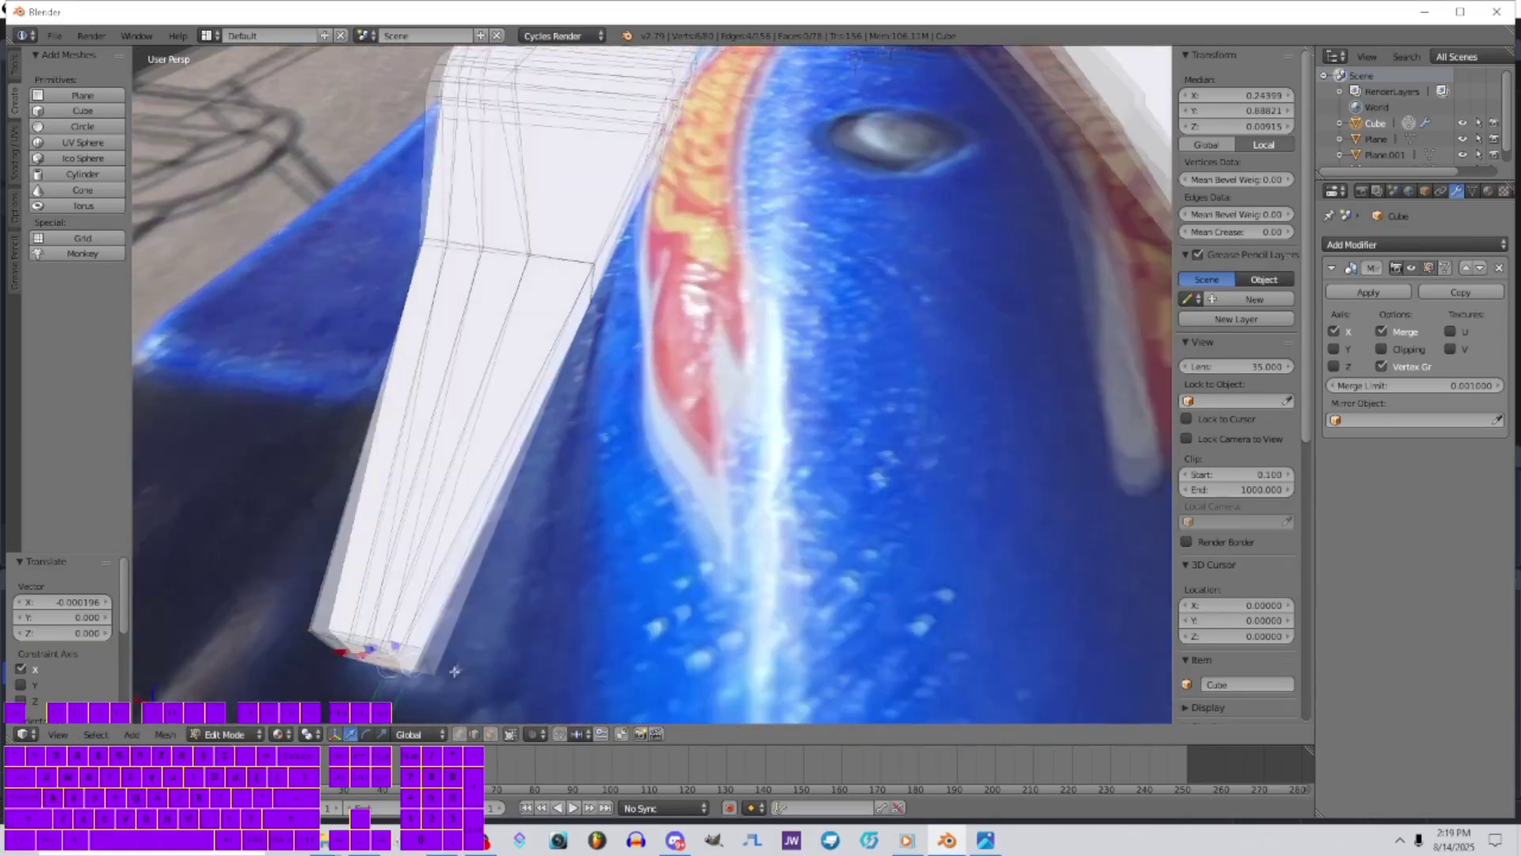
{"action": "middle_click_drag", "start_coordinate": [465, 650], "coordinate": [452, 587]}
{"action": "left_click_drag", "start_coordinate": [438, 577], "coordinate": [424, 601]}
{"action": "middle_click_drag", "start_coordinate": [441, 527], "coordinate": [504, 537]}
{"action": "mouse_move", "coordinate": [504, 539]}
{"action": "left_mouse_down"}
{"action": "mouse_move", "coordinate": [523, 482]}
{"action": "mouse_move", "coordinate": [520, 554]}
{"action": "left_mouse_up"}
Nudge the lower corner vertex on the tail's tip into line with the rounded end
{"action": "right_click", "coordinate": [511, 482], "text": "shift"}
{"action": "right_click", "coordinate": [522, 485], "text": "shift"}
{"action": "middle_click_drag", "start_coordinate": [520, 554], "coordinate": [602, 555]}
{"action": "scroll", "coordinate": [719, 674], "scroll_direction": "up", "scroll_amount": 4}
{"action": "middle_click_drag", "start_coordinate": [719, 673], "coordinate": [674, 531]}
{"action": "right_click", "coordinate": [635, 455]}
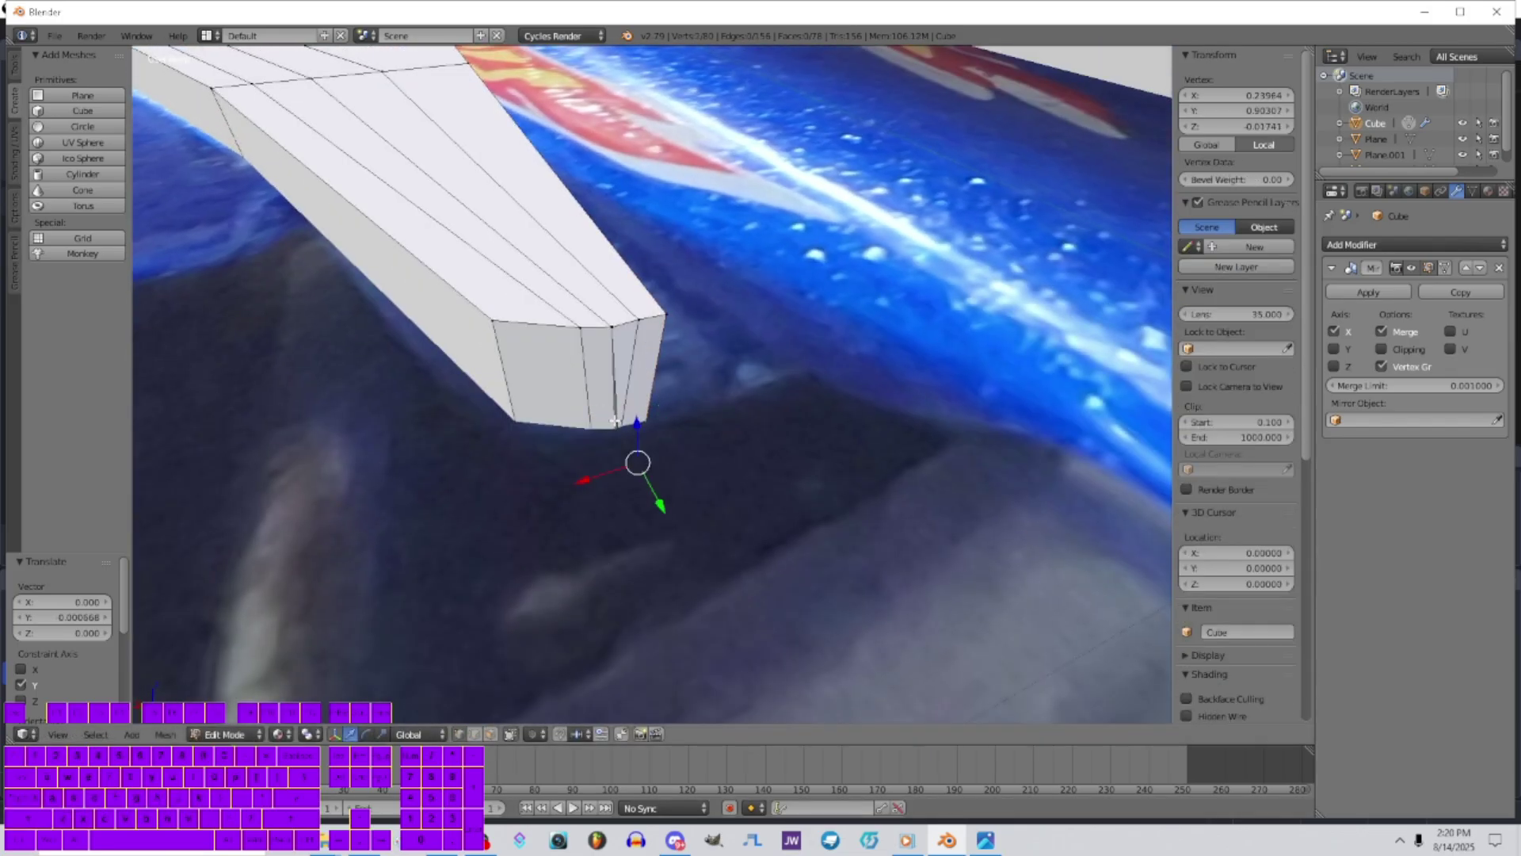
{"action": "middle_click_drag", "start_coordinate": [634, 453], "coordinate": [610, 309]}
{"action": "left_click_drag", "start_coordinate": [560, 196], "coordinate": [567, 197]}
{"action": "left_click", "coordinate": [566, 197]}
Scale the entire side pod mesh along Z and raise it about 0.009 along Z
{"action": "scroll", "coordinate": [567, 198], "scroll_direction": "down", "scroll_amount": 5}
{"action": "key", "text": "a"}
{"action": "key", "text": "a"}
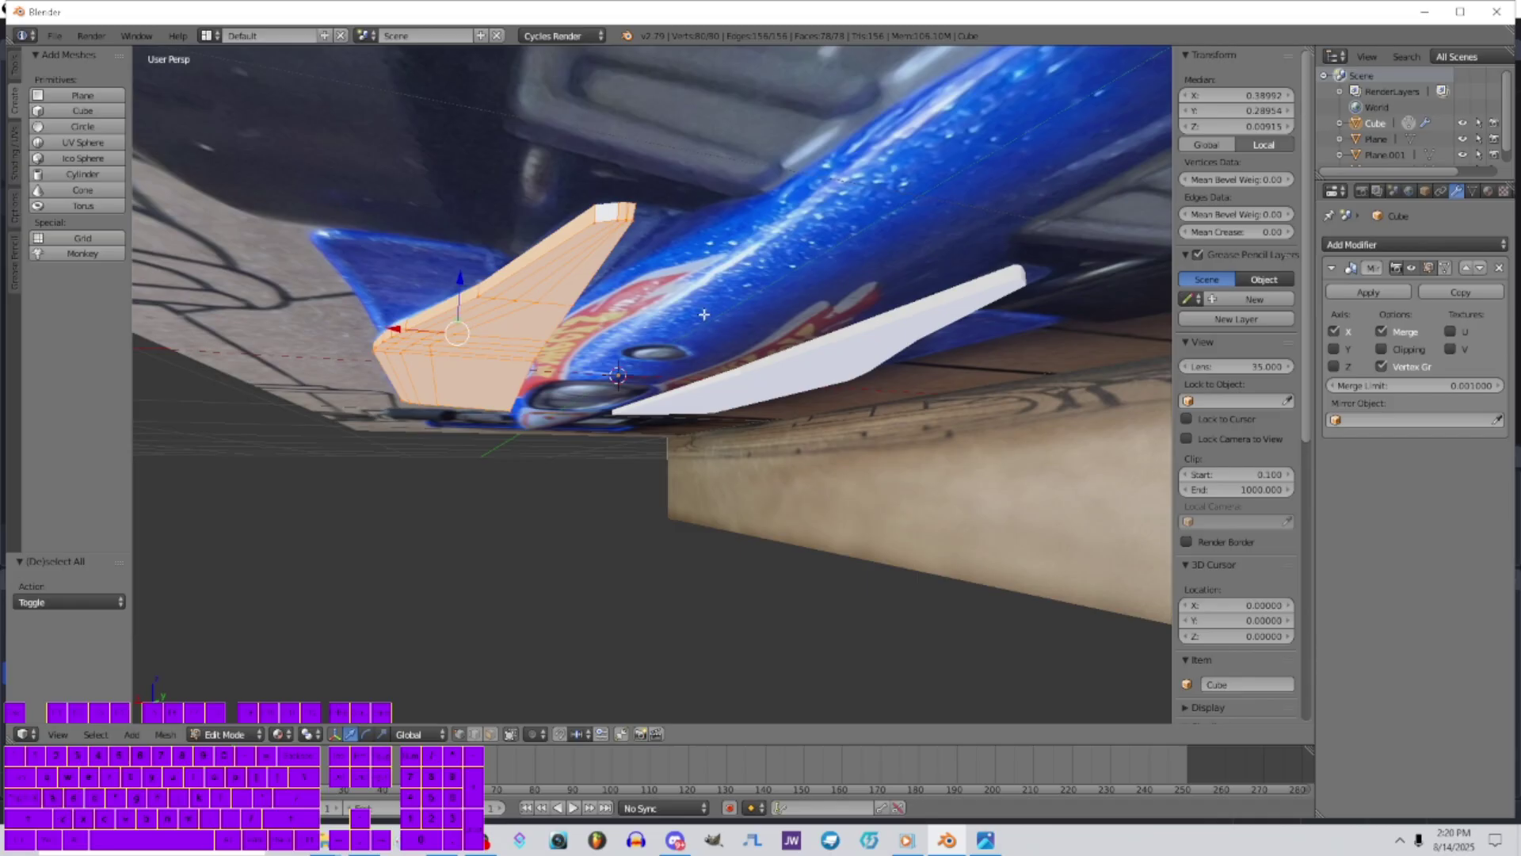
{"action": "key", "text": "s"}
{"action": "key", "text": "z"}
{"action": "left_click", "coordinate": [458, 276]}
{"action": "left_click_drag", "start_coordinate": [458, 276], "coordinate": [458, 270]}
Extrude the inner side faces of the side pod and set their X position to 0 to reach the mirror plane
{"action": "middle_click_drag", "start_coordinate": [459, 270], "coordinate": [499, 686]}
{"action": "scroll", "coordinate": [499, 686], "scroll_direction": "up", "scroll_amount": 4}
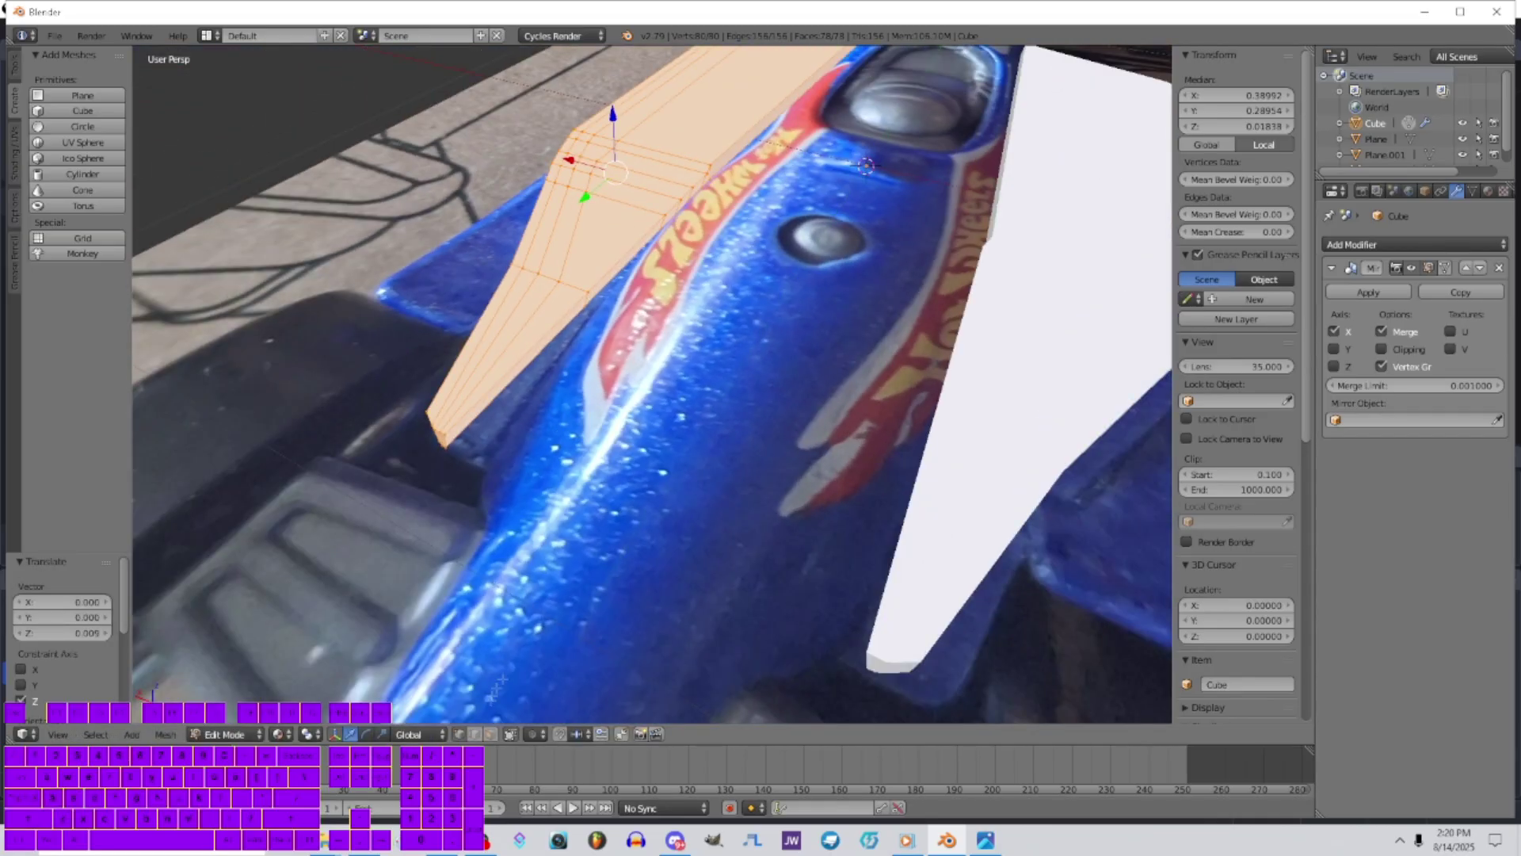
{"action": "right_click", "coordinate": [448, 440]}
{"action": "left_click", "coordinate": [493, 737]}
{"action": "right_click", "coordinate": [460, 433], "text": "shift"}
{"action": "middle_click_drag", "start_coordinate": [681, 372], "coordinate": [614, 305]}
{"action": "right_click", "coordinate": [636, 295], "text": "shift"}
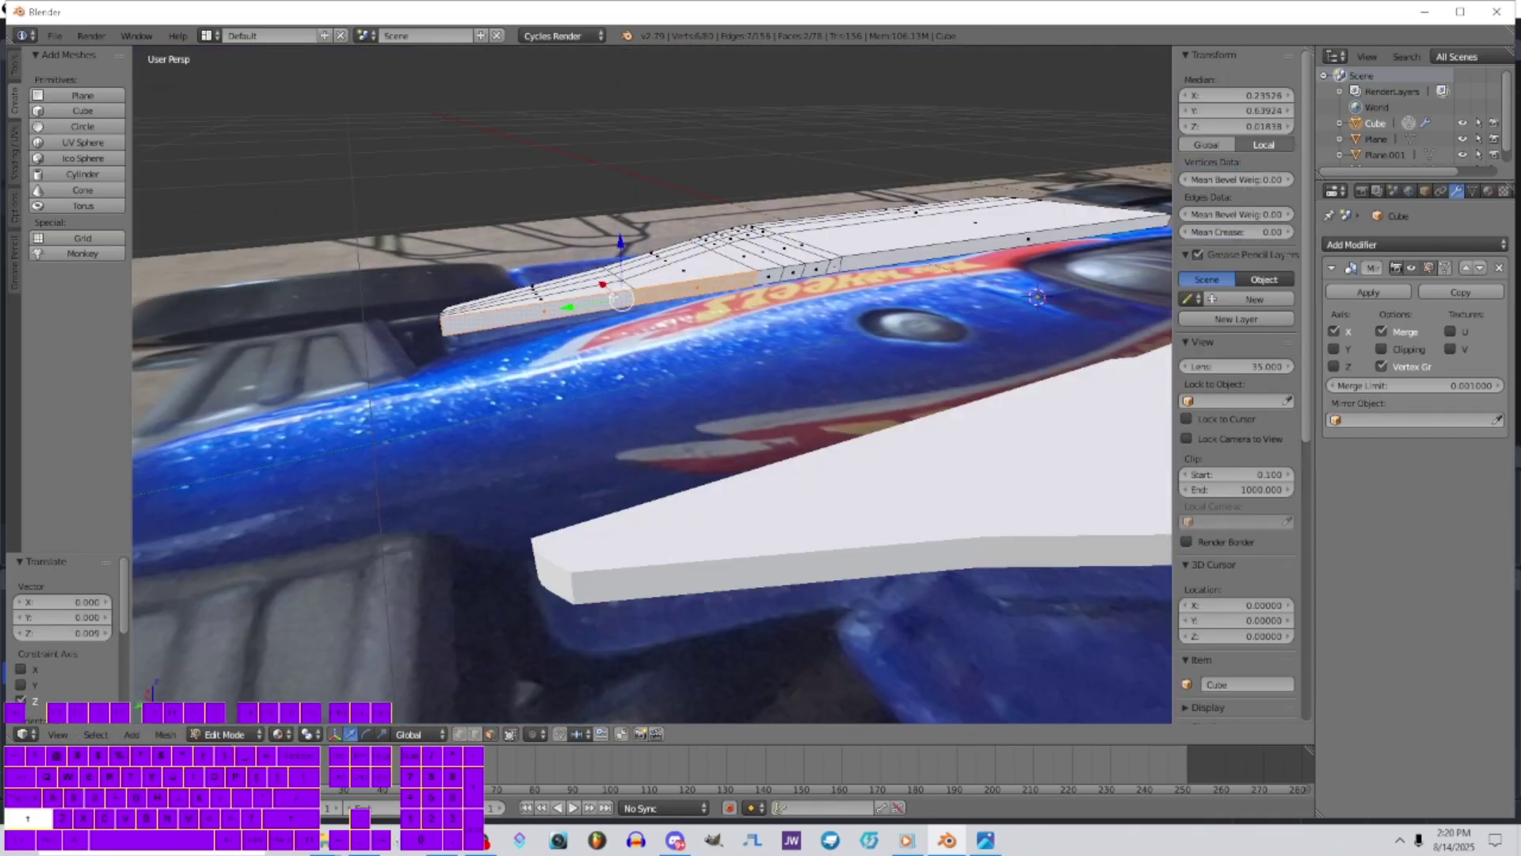
{"action": "right_click", "coordinate": [911, 252], "text": "shift"}
{"action": "middle_click_drag", "start_coordinate": [911, 252], "coordinate": [1046, 309]}
{"action": "key", "text": "e"}
{"action": "left_click", "coordinate": [1046, 309]}
{"action": "left_click", "coordinate": [1238, 96]}
{"action": "type", "text": "0"}
{"action": "key", "text": "Return"}
Select the entire side pod mesh and raise it about 0.159 along Z
{"action": "middle_click_drag", "start_coordinate": [912, 317], "coordinate": [904, 274]}
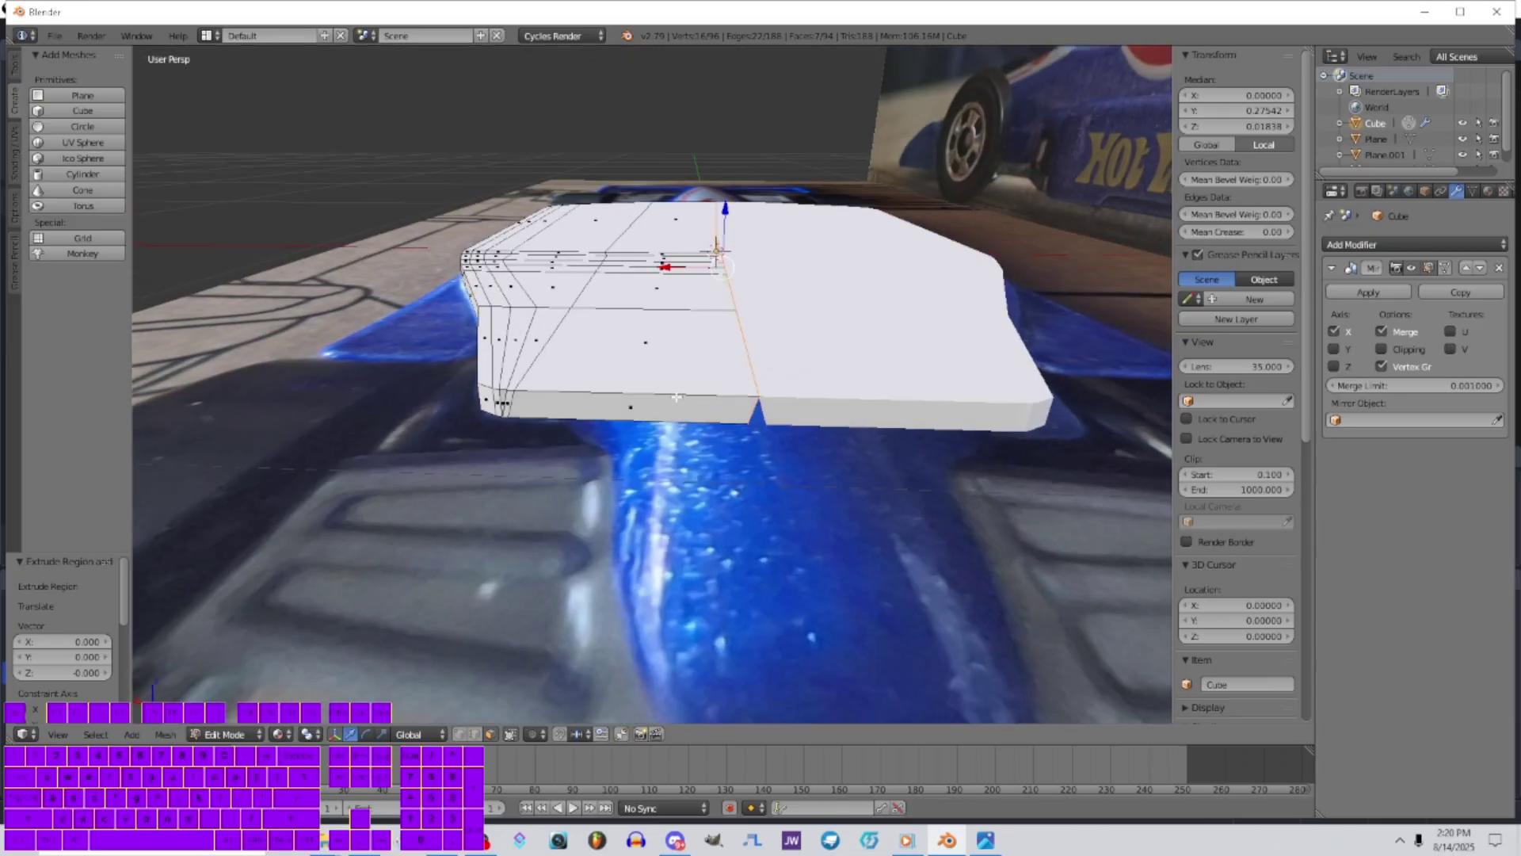
{"action": "left_click", "coordinate": [460, 734]}
{"action": "middle_click_drag", "start_coordinate": [698, 590], "coordinate": [544, 520]}
{"action": "key", "text": "a"}
{"action": "key", "text": "a"}
{"action": "left_click_drag", "start_coordinate": [611, 328], "coordinate": [611, 257]}
{"action": "mouse_move", "coordinate": [611, 258]}
{"action": "middle_mouse_down"}
{"action": "mouse_move", "coordinate": [602, 230]}
{"action": "mouse_move", "coordinate": [631, 260]}
{"action": "middle_mouse_up"}
Align a stray edge on the pod's centre seam with the mirror plane by setting its X position to 0
{"action": "left_click", "coordinate": [475, 735]}
{"action": "right_click", "coordinate": [659, 171]}
{"action": "middle_click_drag", "start_coordinate": [659, 170], "coordinate": [733, 151]}
{"action": "right_click", "coordinate": [892, 270], "text": "shift"}
{"action": "right_click", "coordinate": [931, 281], "text": "shift"}
{"action": "middle_click_drag", "start_coordinate": [931, 280], "coordinate": [998, 333]}
{"action": "right_click", "coordinate": [634, 321], "text": "shift"}
{"action": "middle_click_drag", "start_coordinate": [570, 353], "coordinate": [777, 428]}
{"action": "right_click", "coordinate": [753, 299]}
{"action": "right_click", "coordinate": [564, 359]}
{"action": "left_click", "coordinate": [1234, 96]}
{"action": "type", "text": "0"}
{"action": "key", "text": "Return"}
Set the X position of two more edges along the pod's centre seam to 0, including one on the underside
{"action": "right_click", "coordinate": [611, 329]}
{"action": "left_click", "coordinate": [1235, 95]}
{"action": "type", "text": "0"}
{"action": "middle_click_drag", "start_coordinate": [713, 349], "coordinate": [698, 206]}
{"action": "right_click", "coordinate": [626, 282]}
{"action": "left_click", "coordinate": [1235, 95]}
{"action": "type", "text": "0"}
{"action": "key", "text": "Return"}
Select the remaining run of seam edges on the underside together and set their X position to 0
{"action": "right_click", "coordinate": [616, 293]}
{"action": "right_click", "coordinate": [590, 308], "text": "shift"}
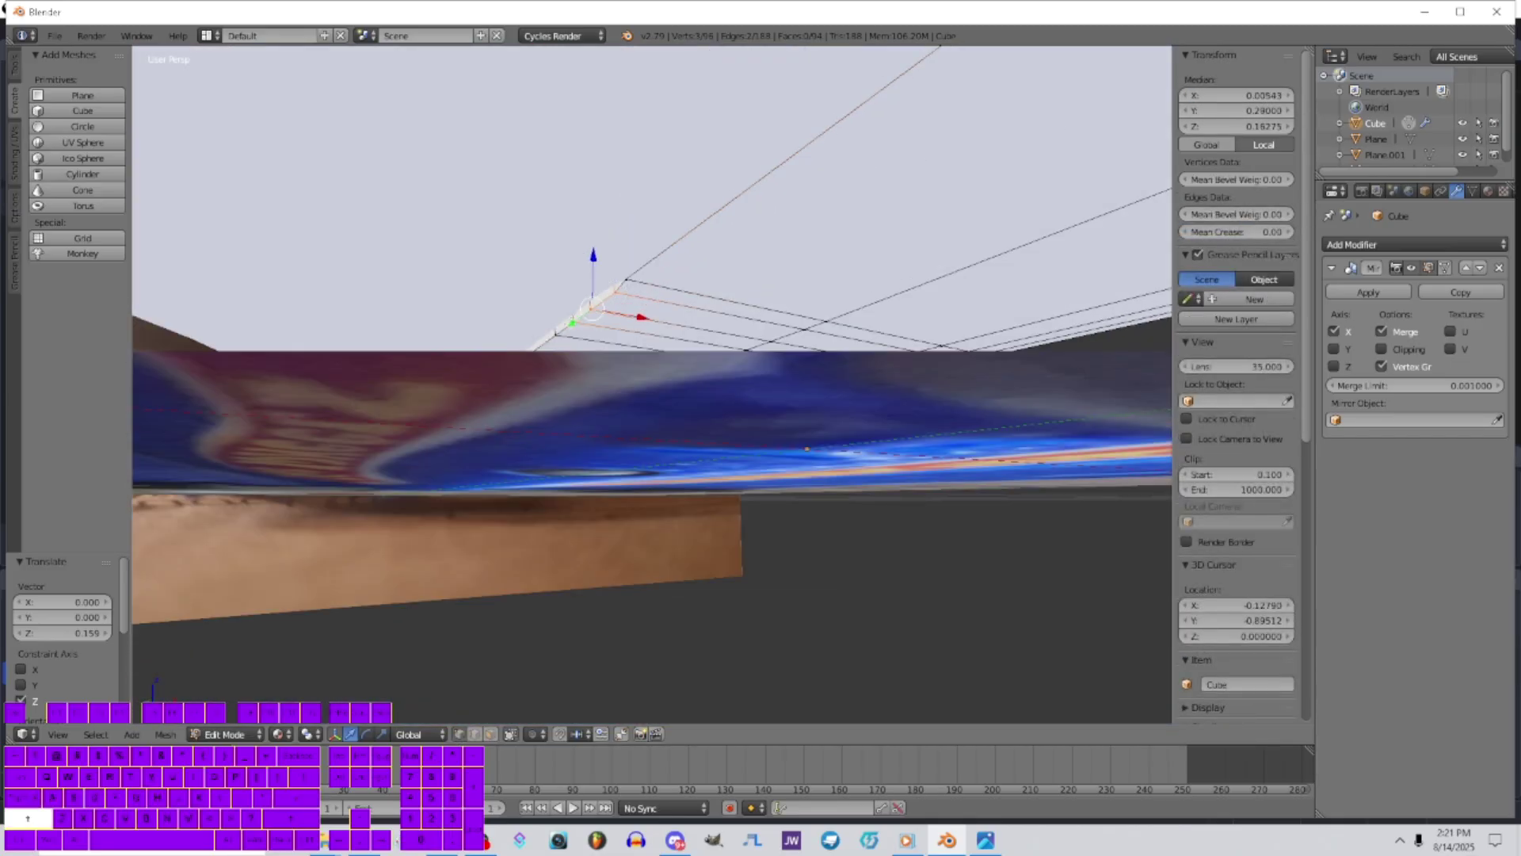
{"action": "right_click", "coordinate": [502, 362], "text": "shift"}
{"action": "right_click", "coordinate": [460, 386], "text": "shift"}
{"action": "left_click", "coordinate": [1234, 95]}
{"action": "type", "text": "0"}
{"action": "key", "text": "Return"}
Reset the 3D cursor to the origin by setting its X, Y and Z location to 0
{"action": "middle_click_drag", "start_coordinate": [951, 301], "coordinate": [975, 419]}
{"action": "left_click_drag", "start_coordinate": [1257, 604], "coordinate": [1256, 639]}
{"action": "type", "text": "0"}
{"action": "key", "text": "Return"}
Select the whole side pod mesh and lower it along Z
{"action": "middle_click_drag", "start_coordinate": [935, 428], "coordinate": [859, 456]}
{"action": "key", "text": "a"}
{"action": "key", "text": "a"}
{"action": "left_click_drag", "start_coordinate": [723, 292], "coordinate": [719, 360]}
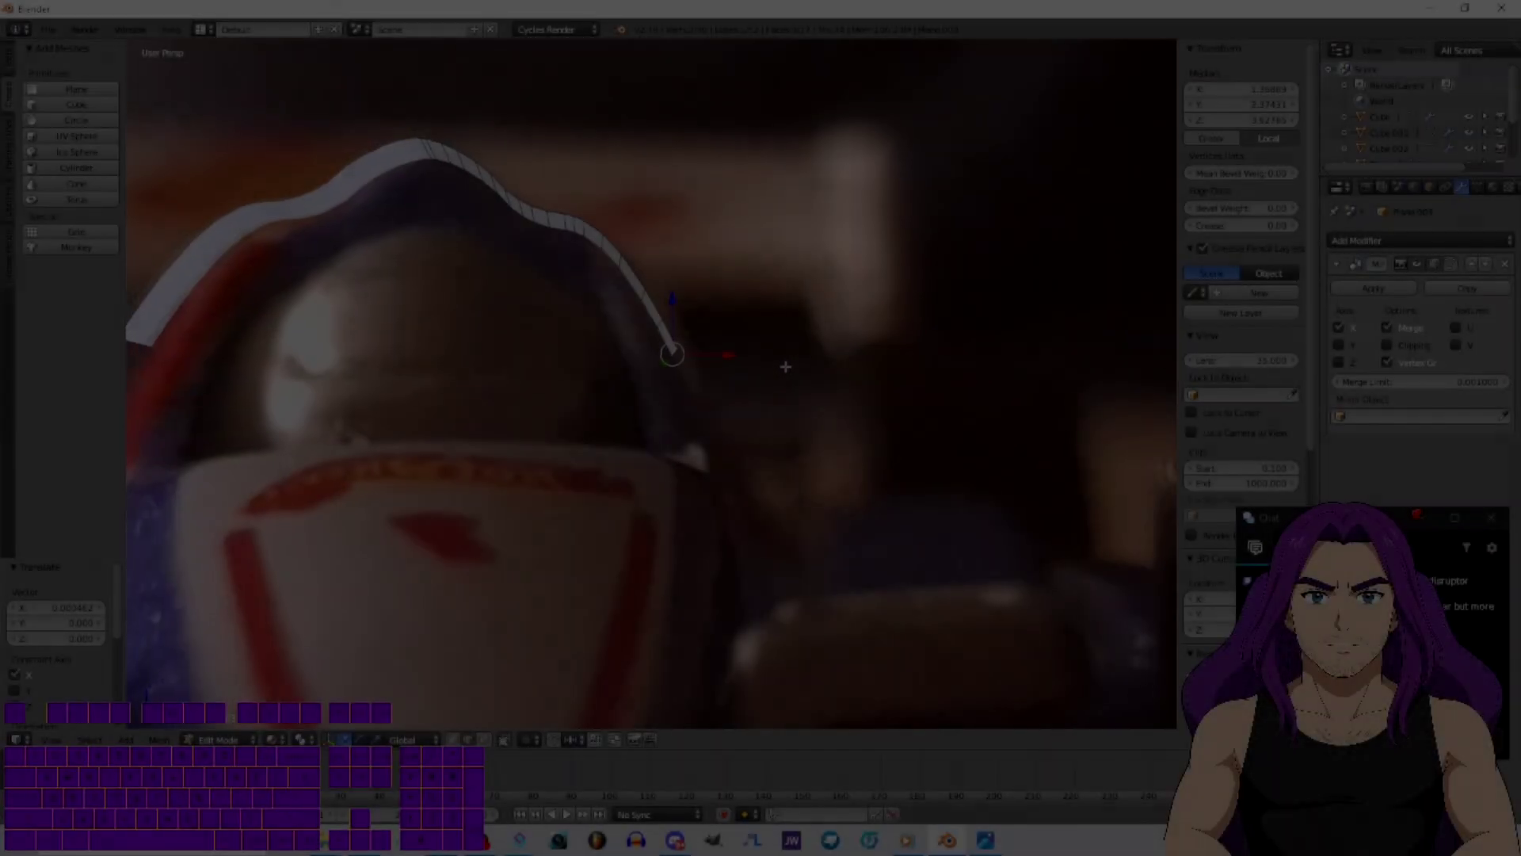
Extrude the end edge of the cockpit rim strip about 0.017 down along Z and shift it outward about 0.007 along X
{"action": "key", "text": "e"}
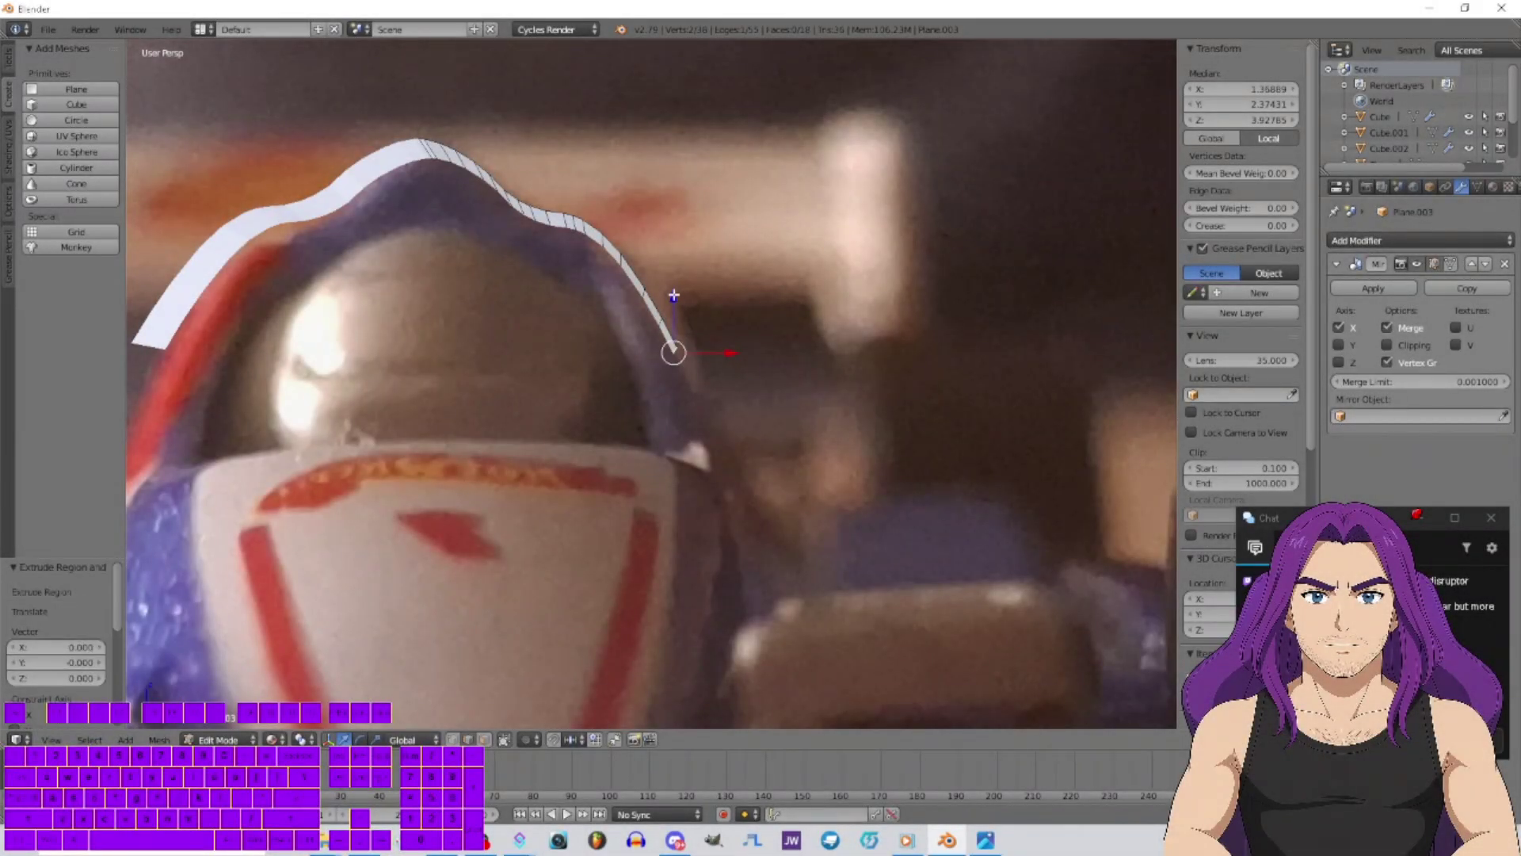
{"action": "key", "text": "z"}
{"action": "left_click", "coordinate": [674, 322]}
{"action": "key", "text": "g"}
{"action": "key", "text": "x"}
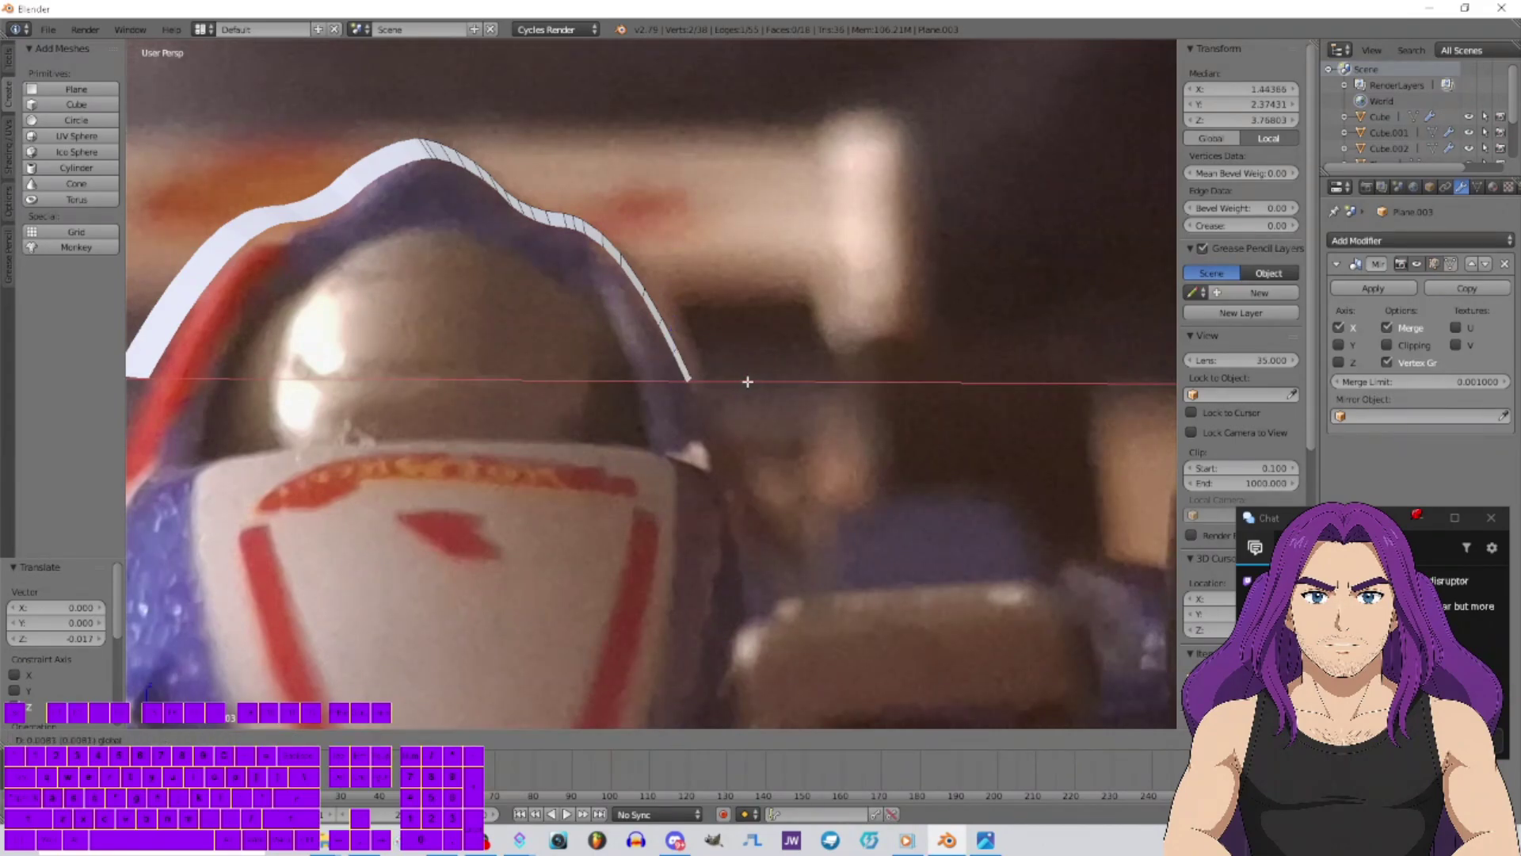
{"action": "left_click", "coordinate": [745, 381]}
Extrude the rim strip's end edge about 0.019 further down and move it outward along X to follow the reference
{"action": "scroll", "coordinate": [713, 356], "scroll_direction": "up", "scroll_amount": 3}
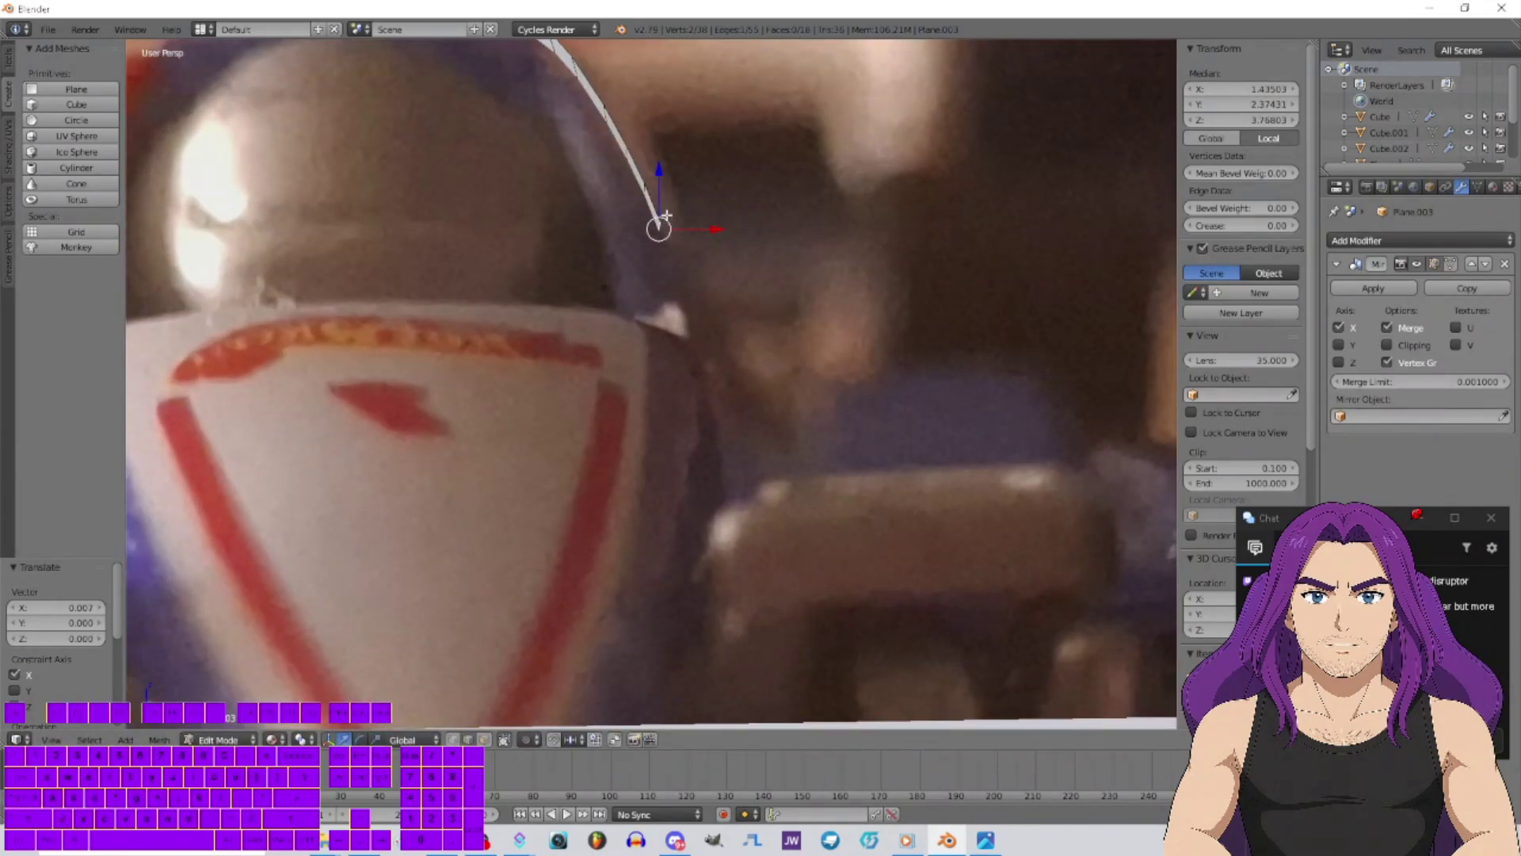
{"action": "key", "text": "e"}
{"action": "key", "text": "g"}
{"action": "key", "text": "z"}
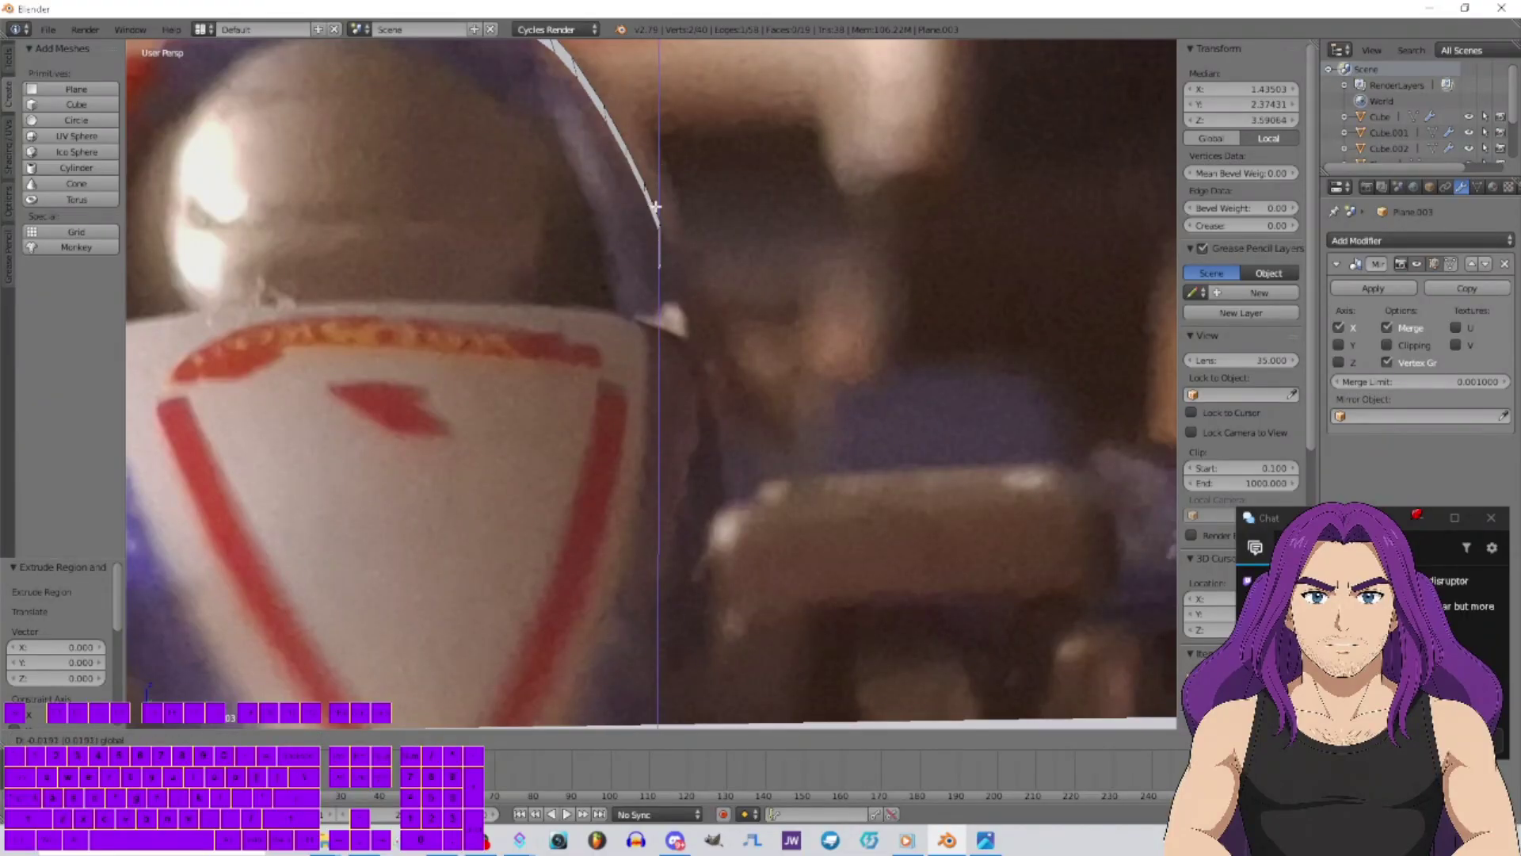
{"action": "left_click", "coordinate": [656, 207]}
{"action": "key", "text": "g"}
{"action": "key", "text": "x"}
{"action": "left_click", "coordinate": [727, 270]}
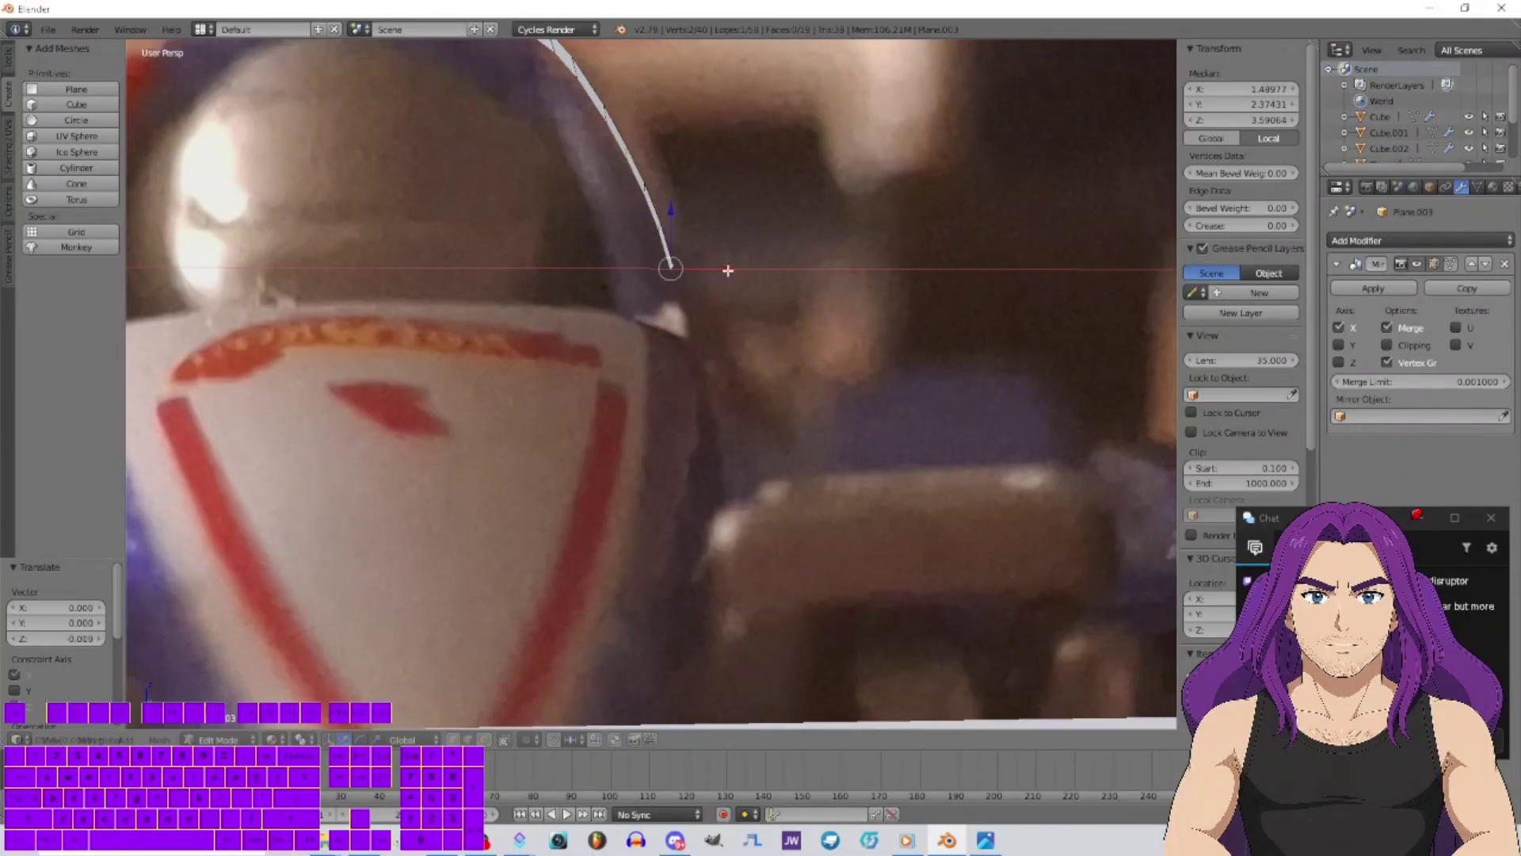
Extend the rim strip to the white nose panel's upper corner, extruding about 0.018 down and shifting about 0.004 outward along X
{"action": "scroll", "coordinate": [724, 271], "scroll_direction": "down", "scroll_amount": 1}
{"action": "middle_click_drag", "start_coordinate": [705, 270], "coordinate": [687, 222], "text": "shift"}
{"action": "key", "text": "e"}
{"action": "right_click", "coordinate": [677, 248]}
{"action": "key", "text": "g"}
{"action": "key", "text": "z"}
{"action": "left_click", "coordinate": [691, 280]}
{"action": "key", "text": "g"}
{"action": "key", "text": "x"}
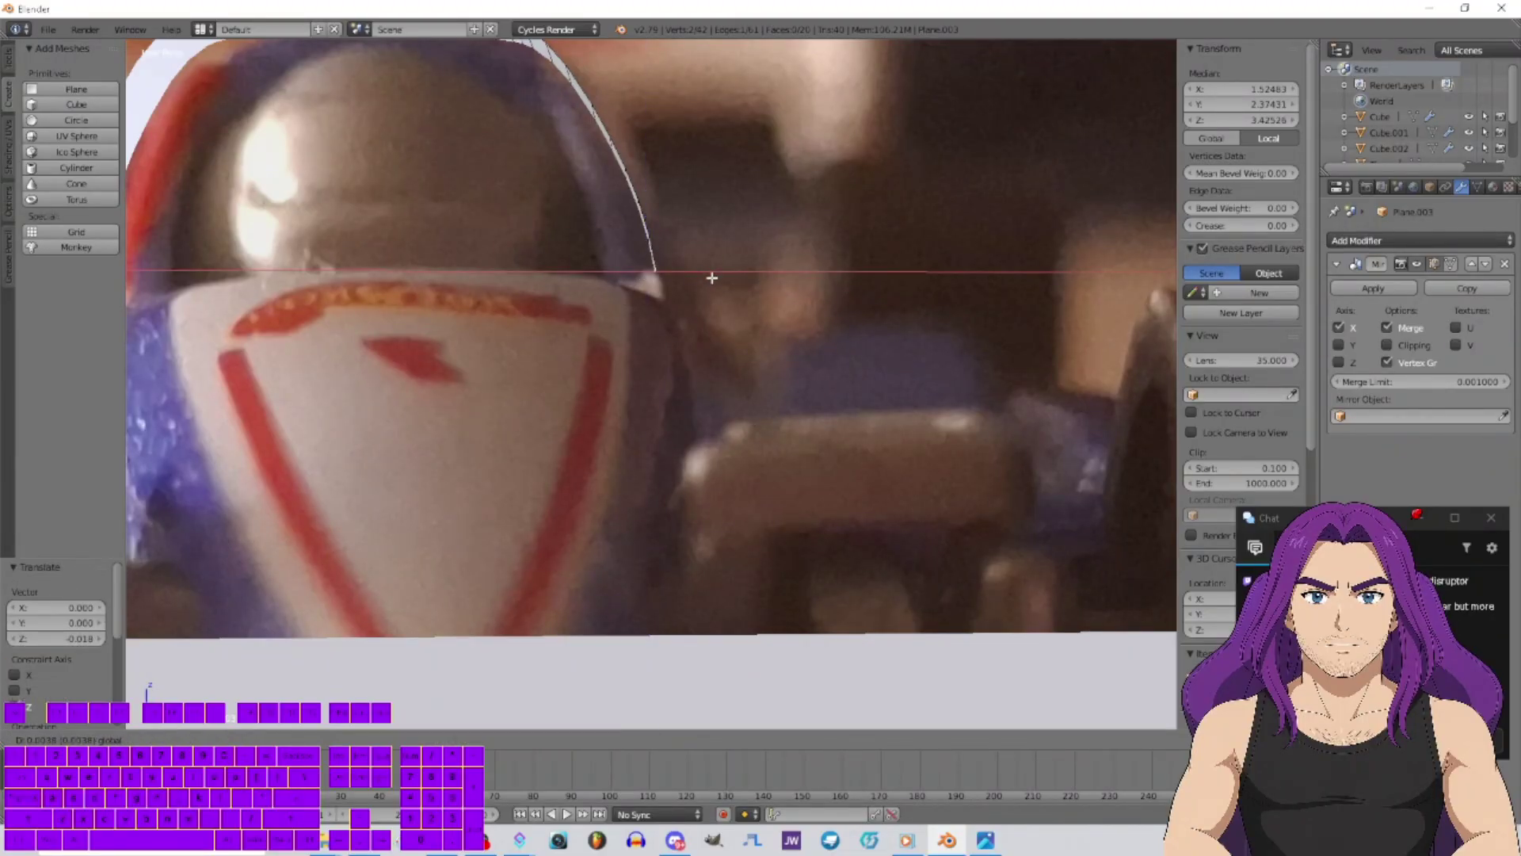
{"action": "left_click", "coordinate": [711, 279]}
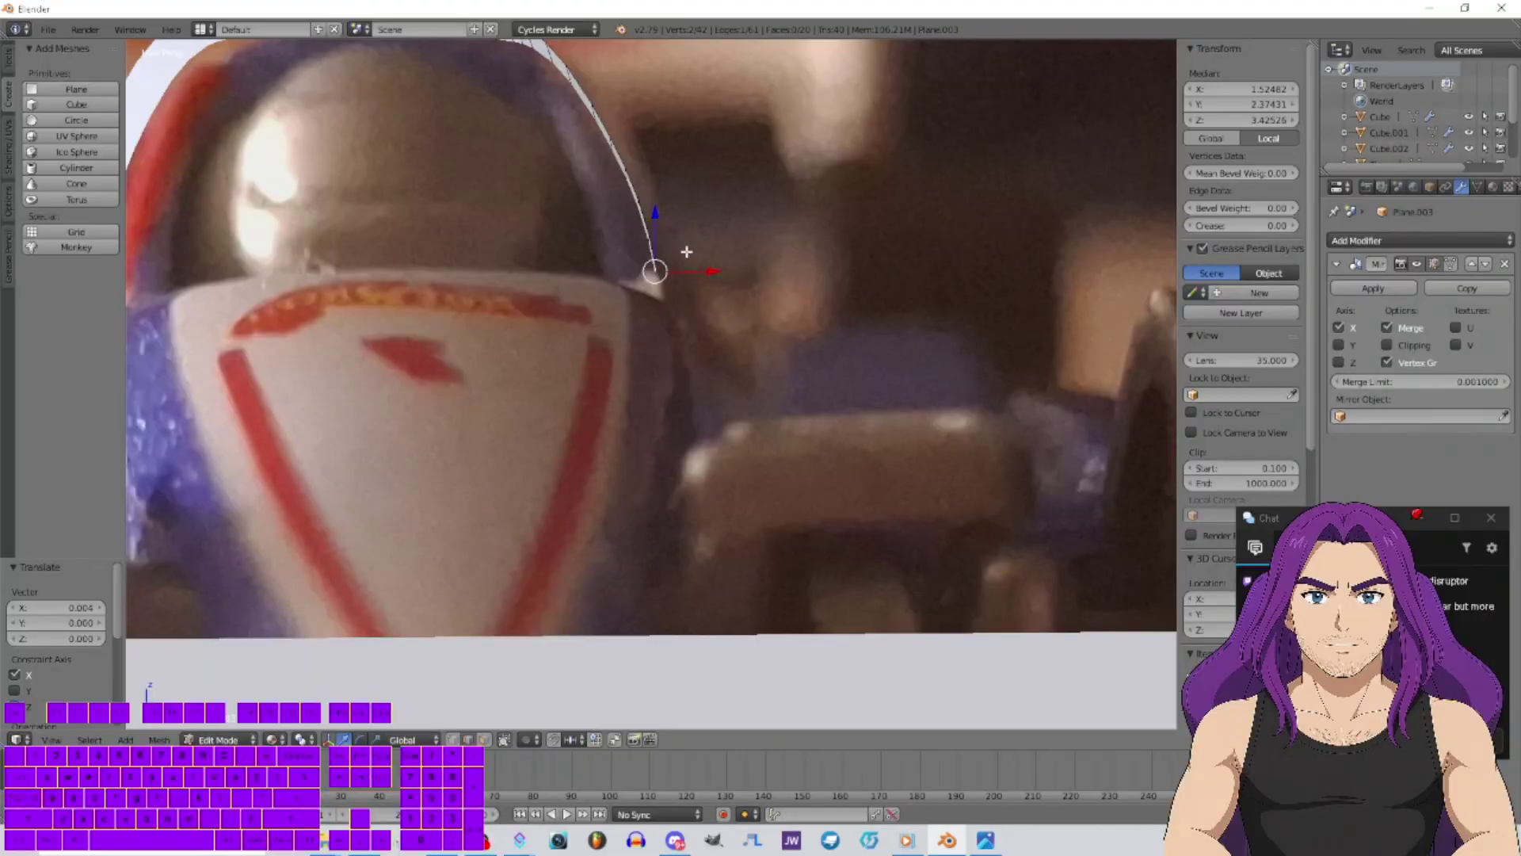
Add a short rim segment by extruding the end edge about 0.007 down and moving it about 0.003 outward along X
{"action": "key", "text": "e"}
{"action": "key", "text": "z"}
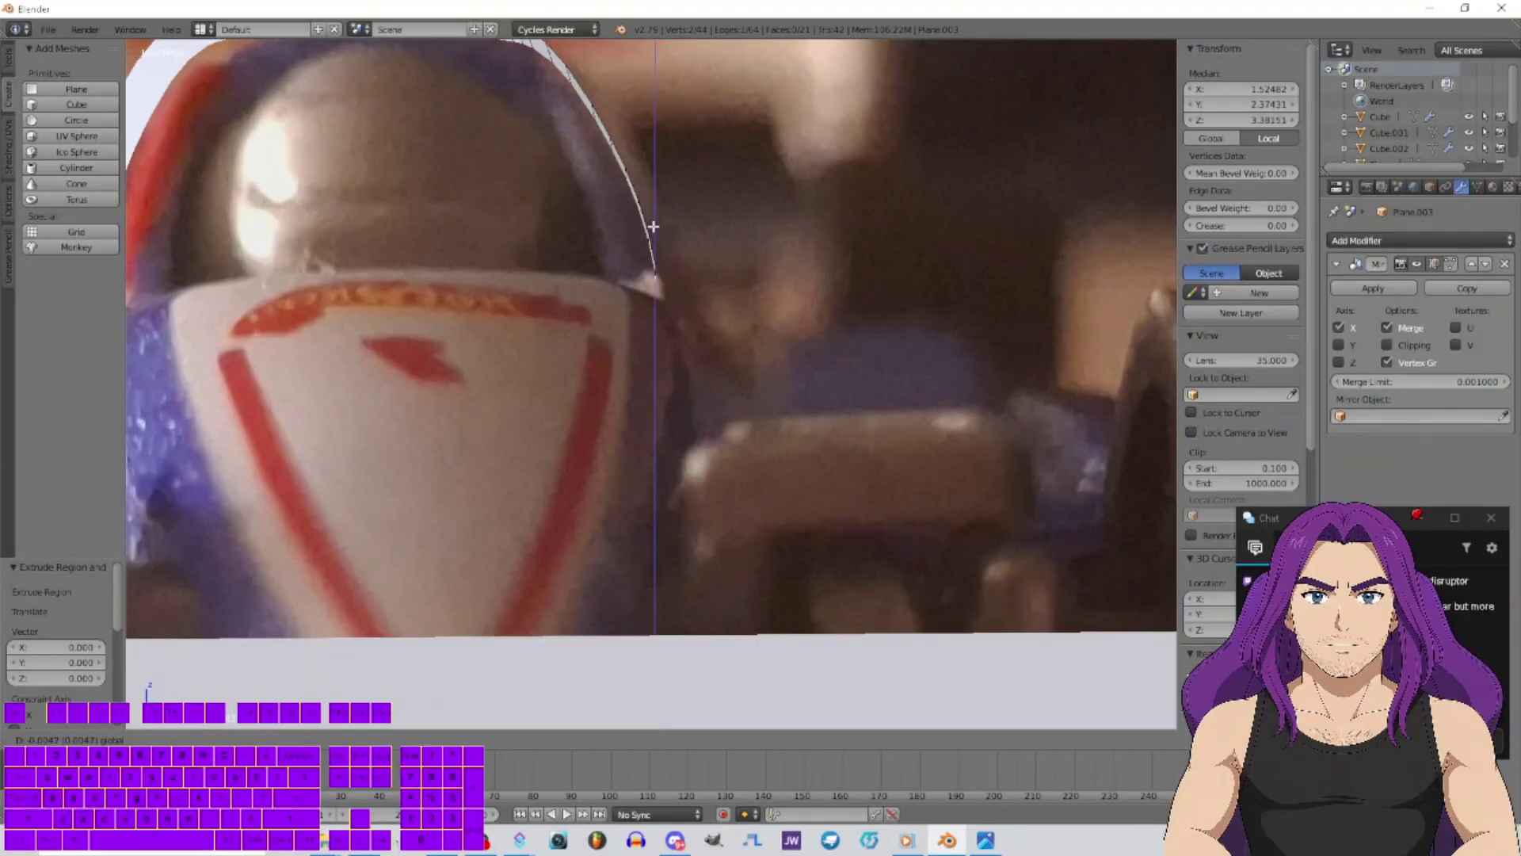
{"action": "left_click", "coordinate": [654, 228]}
{"action": "key", "text": "g"}
{"action": "key", "text": "x"}
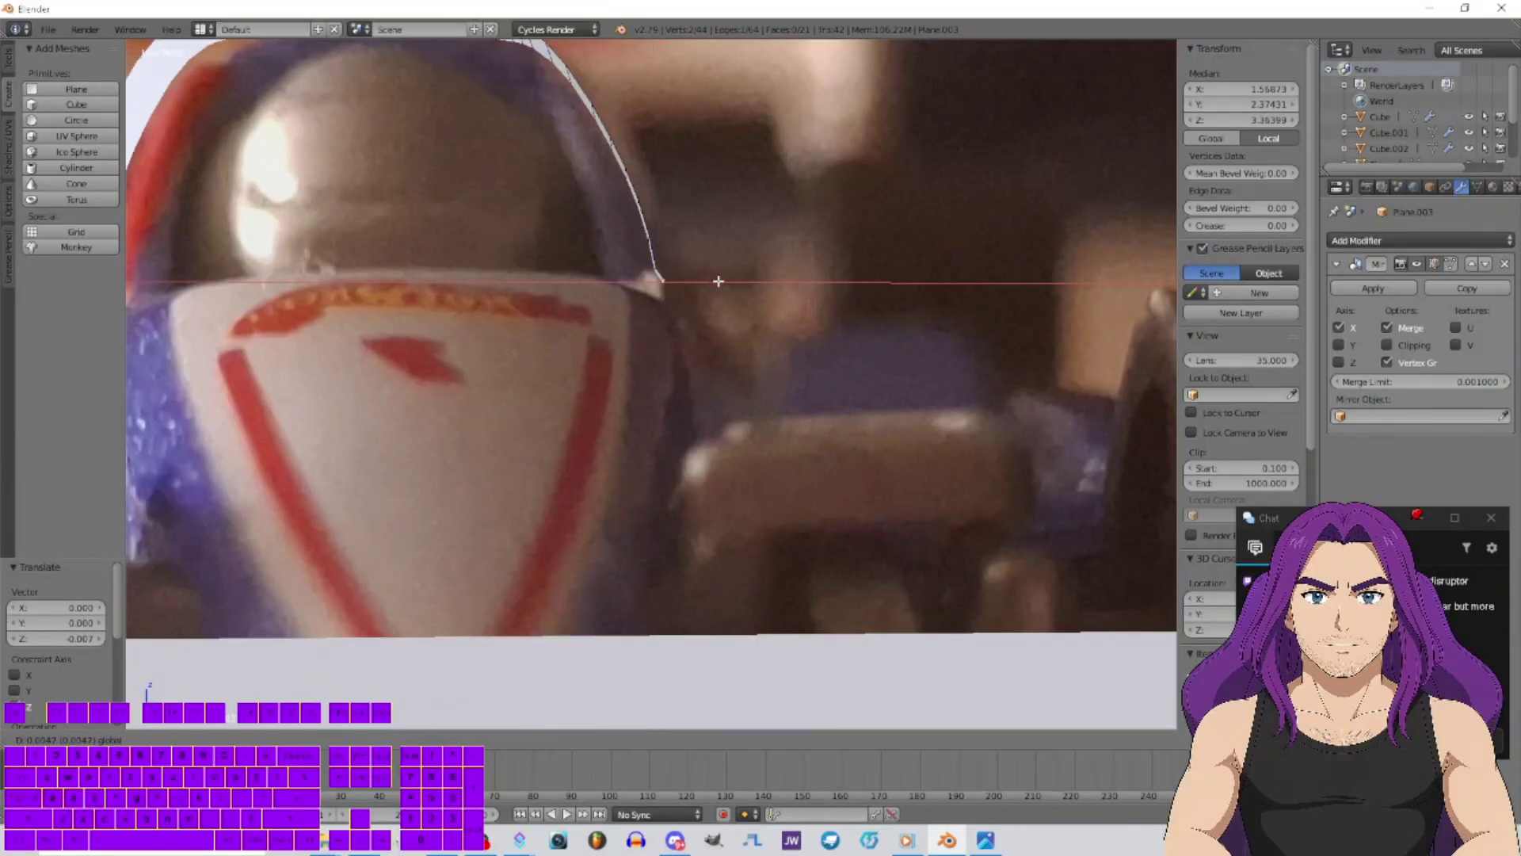
{"action": "left_click", "coordinate": [716, 283]}
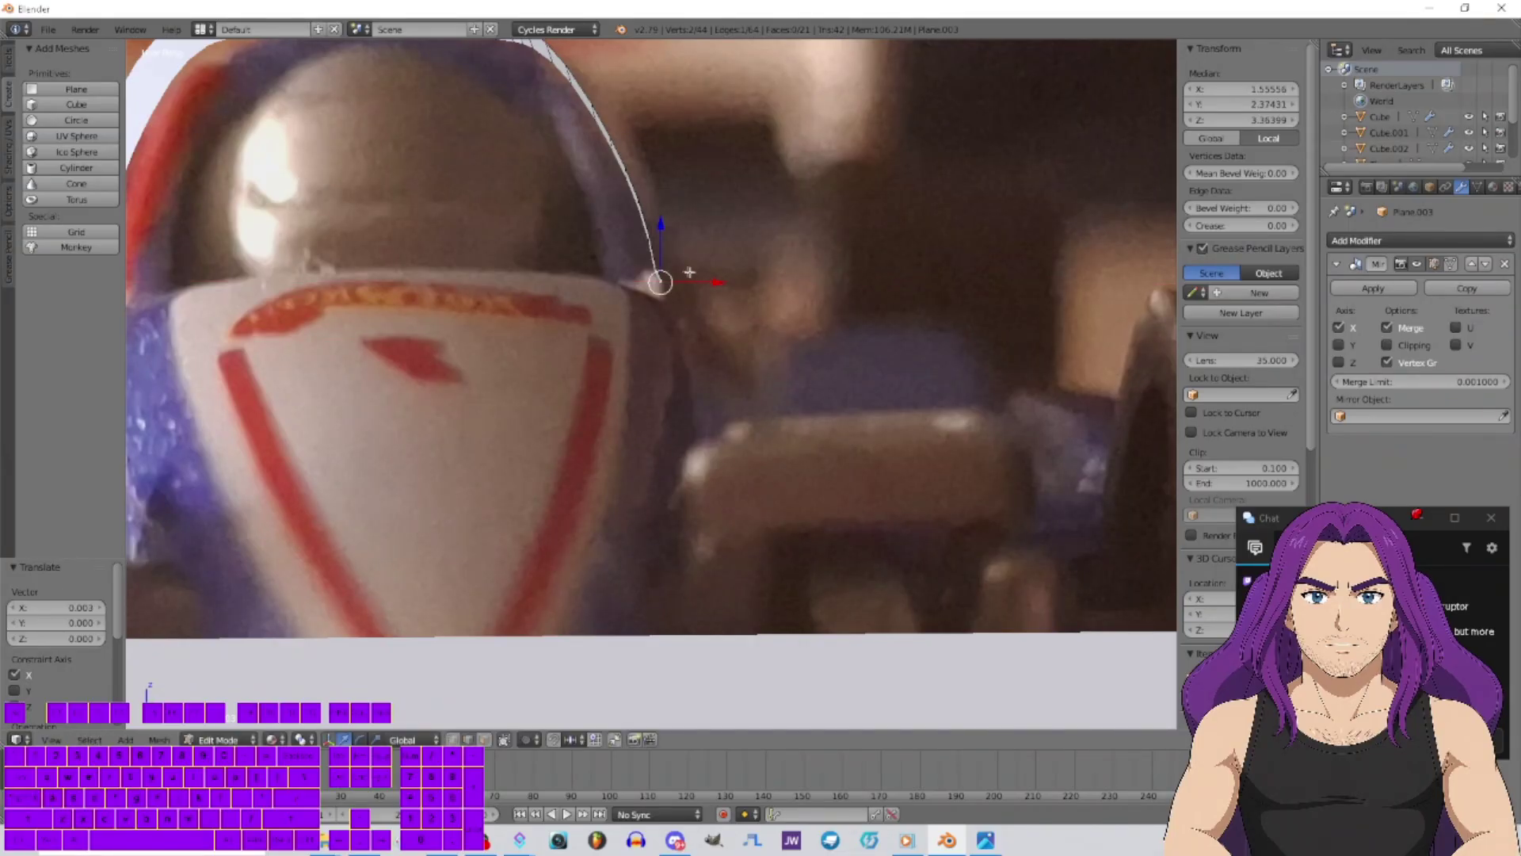
Extrude the rim strip's end edge once more and shift the new edge along X
{"action": "key", "text": "e"}
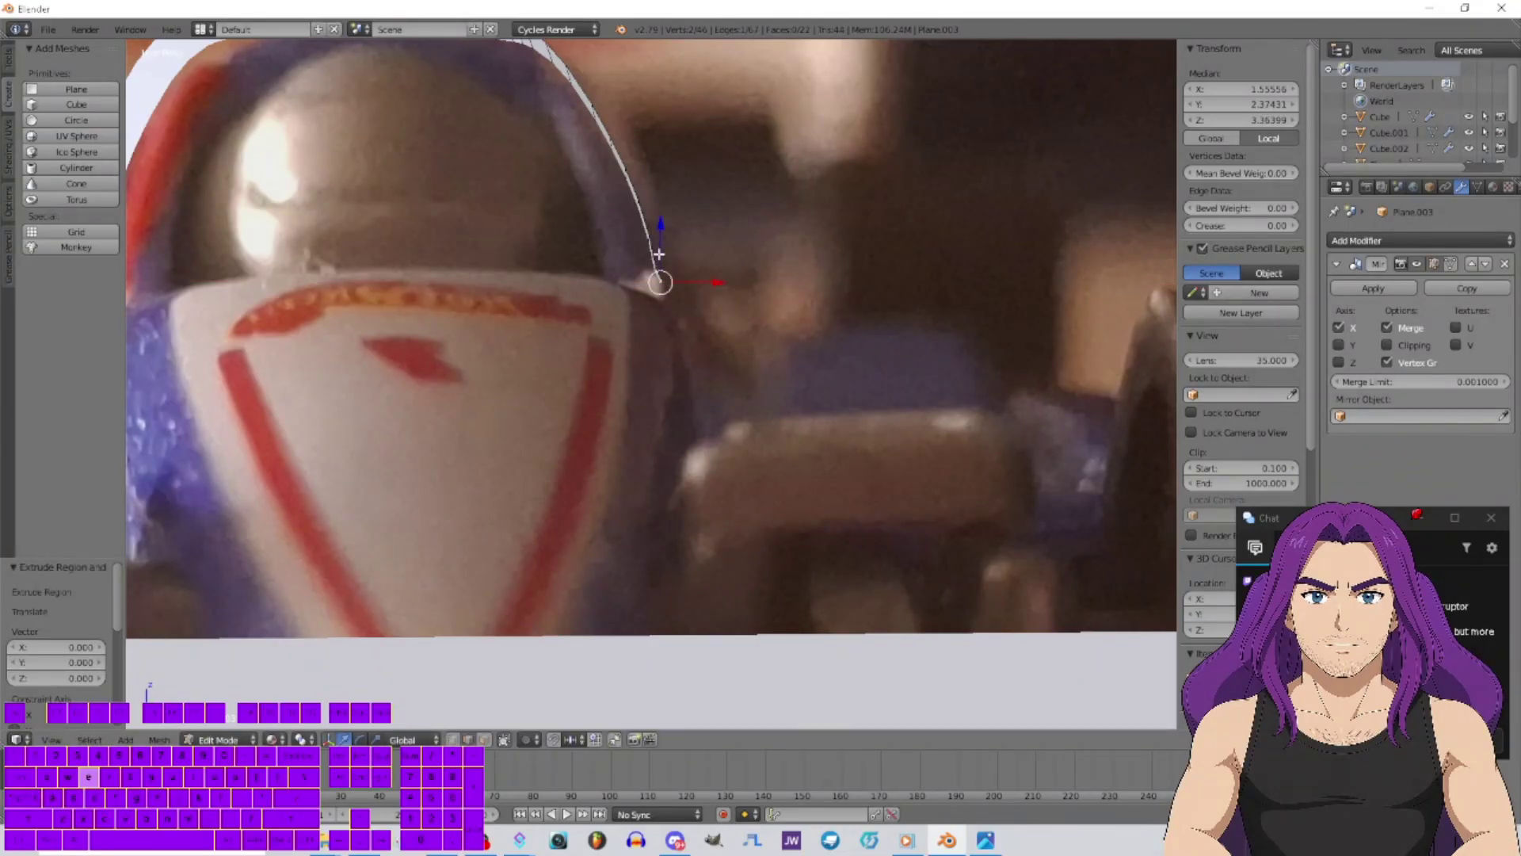
{"action": "left_click", "coordinate": [656, 238]}
{"action": "key", "text": "g"}
{"action": "key", "text": "x"}
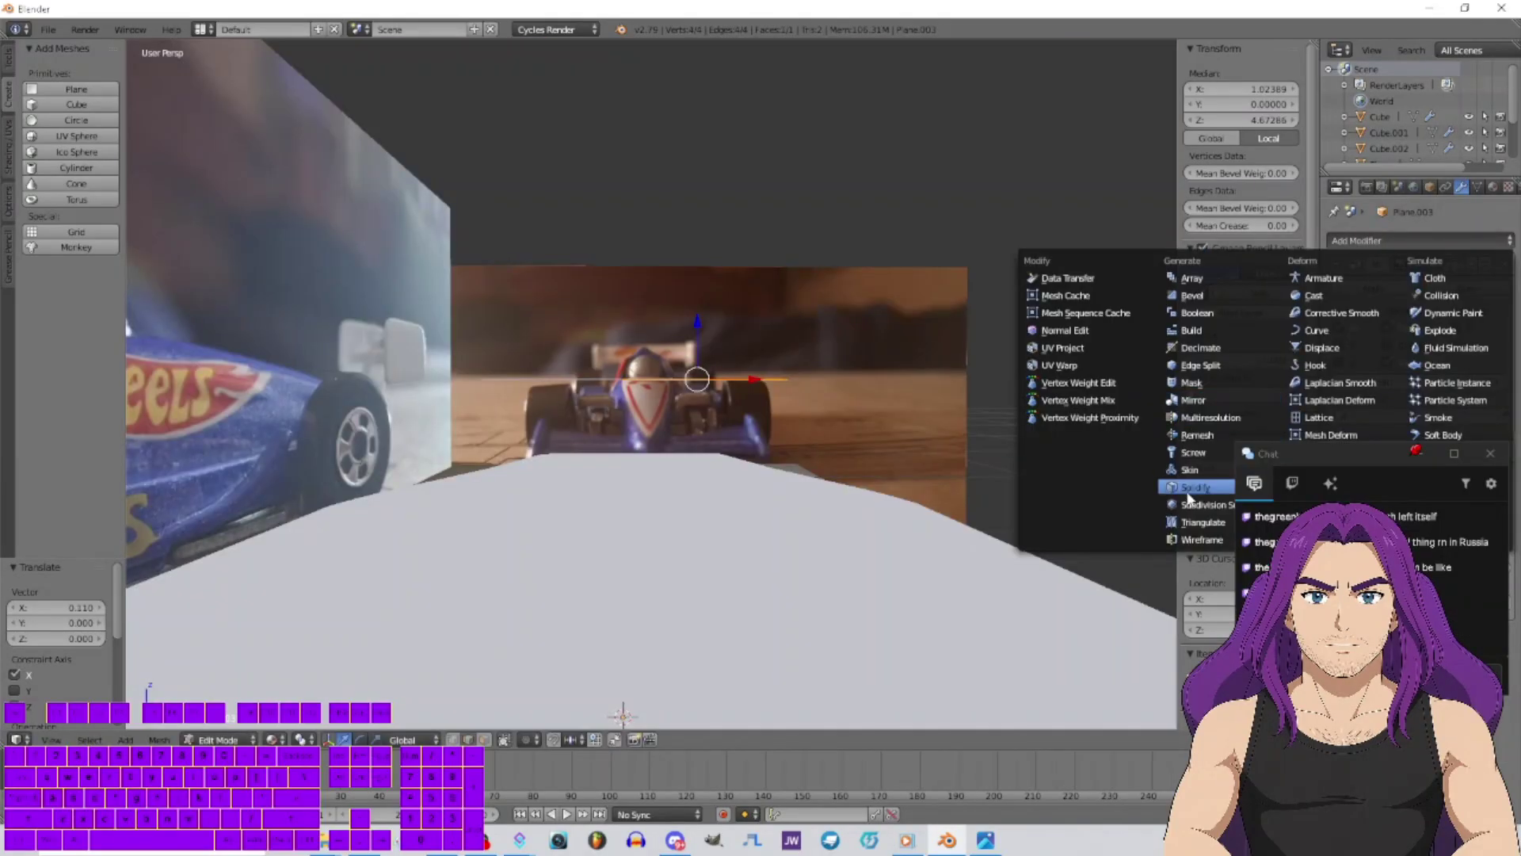
Add a Solidify modifier to the mirrored plane
{"action": "left_click", "coordinate": [1188, 497]}
{"action": "middle_click_drag", "start_coordinate": [474, 364], "coordinate": [631, 332]}
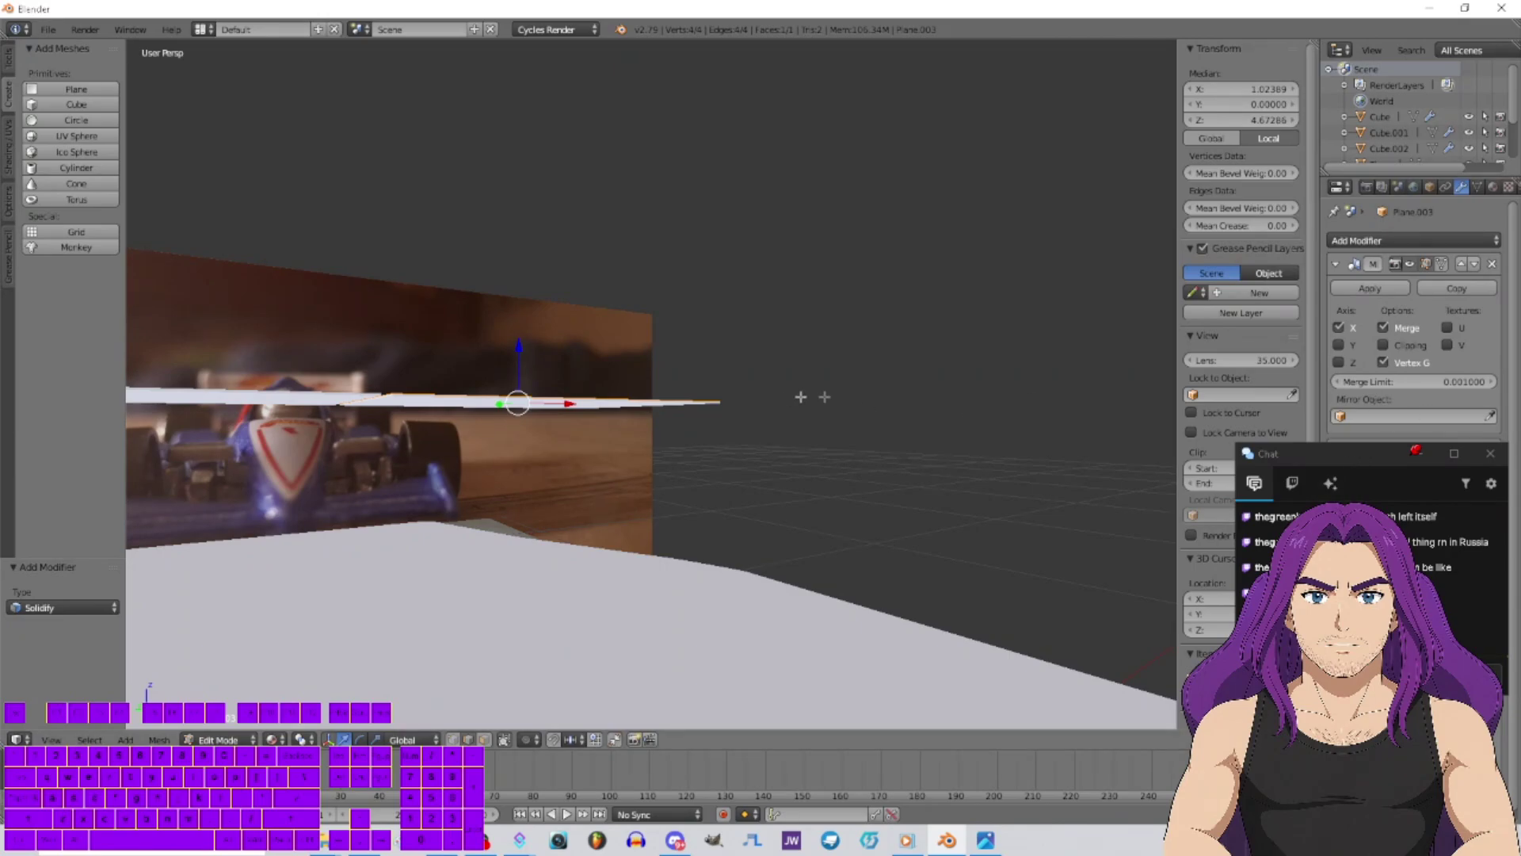
{"action": "middle_click_drag", "start_coordinate": [752, 421], "coordinate": [412, 409], "text": "shift"}
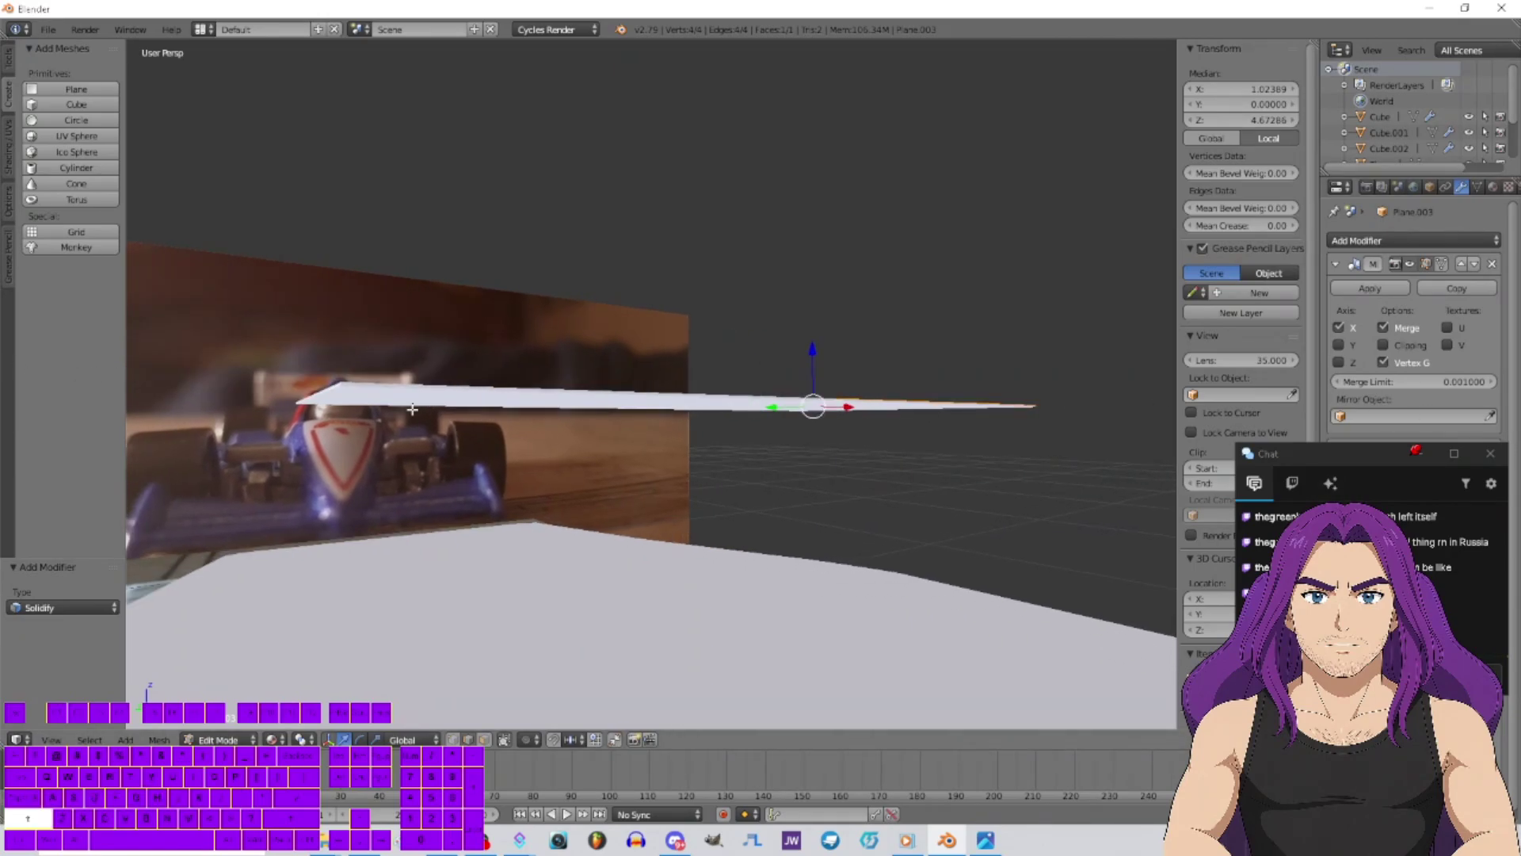
{"action": "left_click_drag", "start_coordinate": [1368, 450], "coordinate": [1359, 101]}
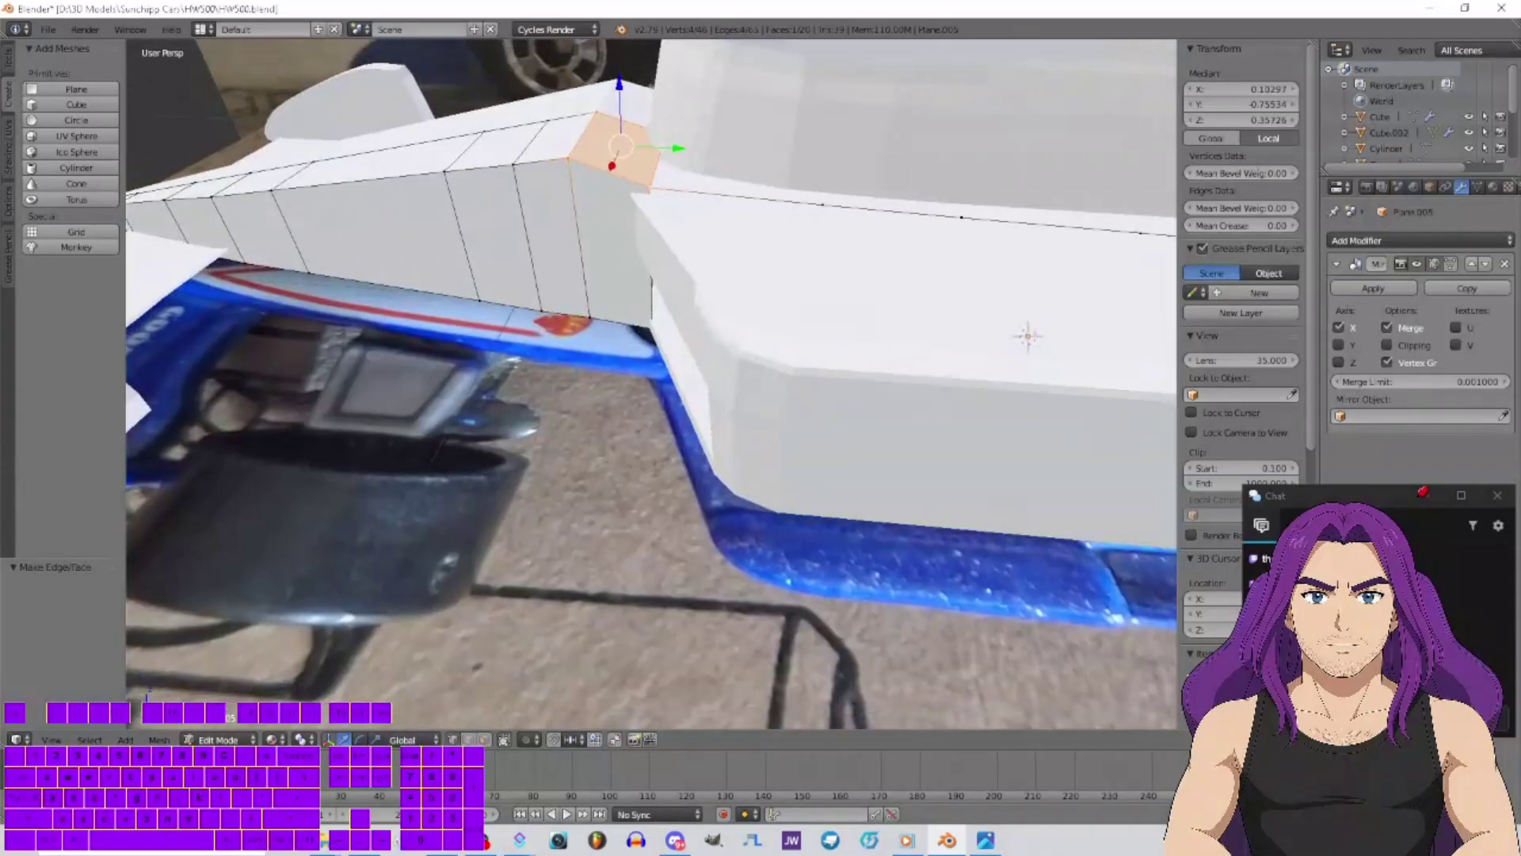
Leave Edit Mode and change the viewport shading to Solid to inspect the car body
{"action": "left_click", "coordinate": [241, 735]}
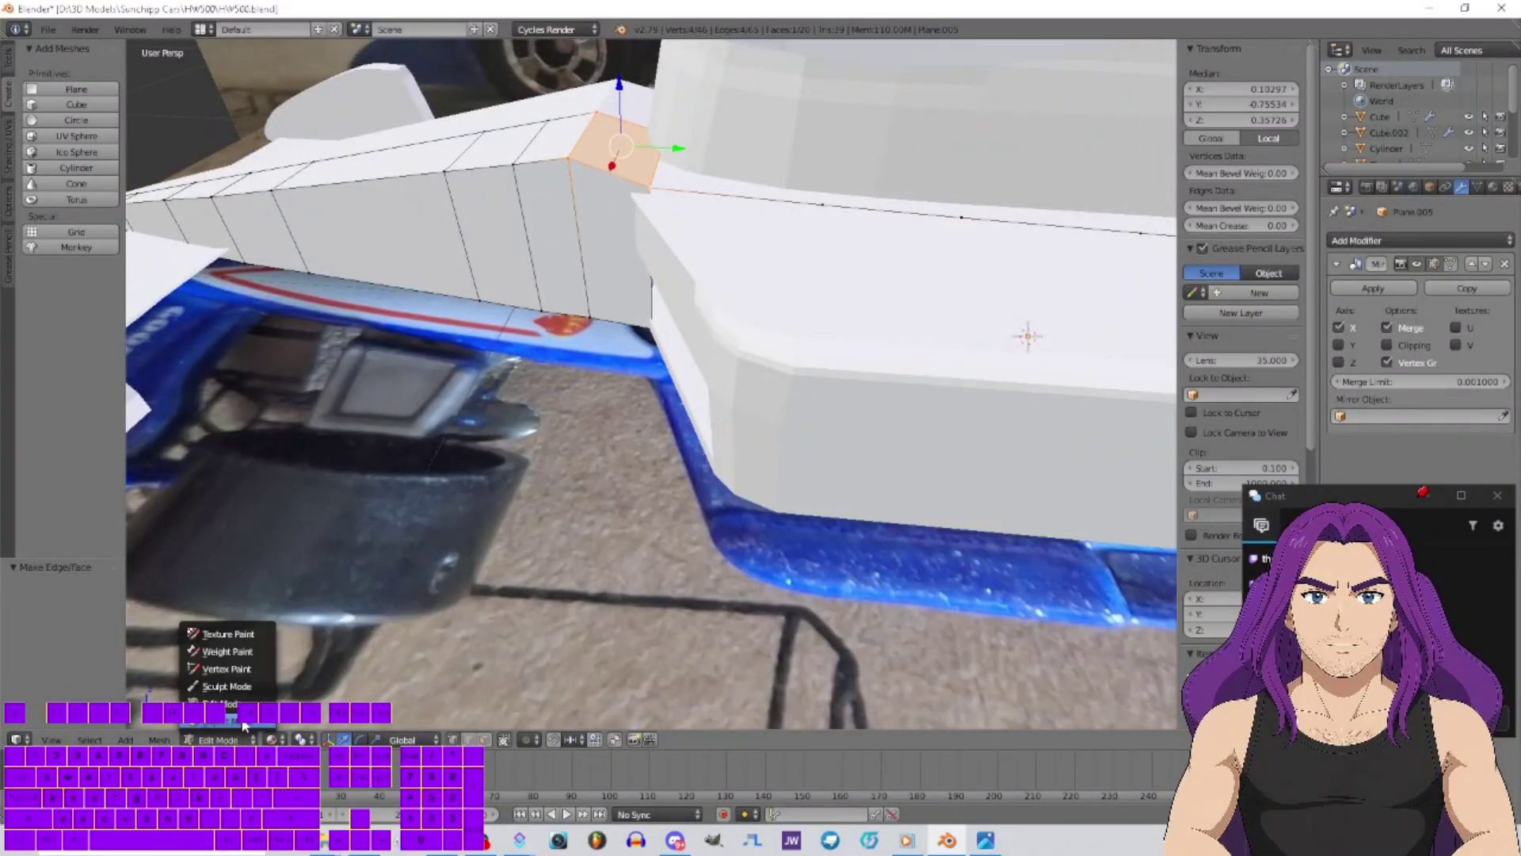
{"action": "left_click", "coordinate": [243, 723]}
{"action": "left_click", "coordinate": [291, 740]}
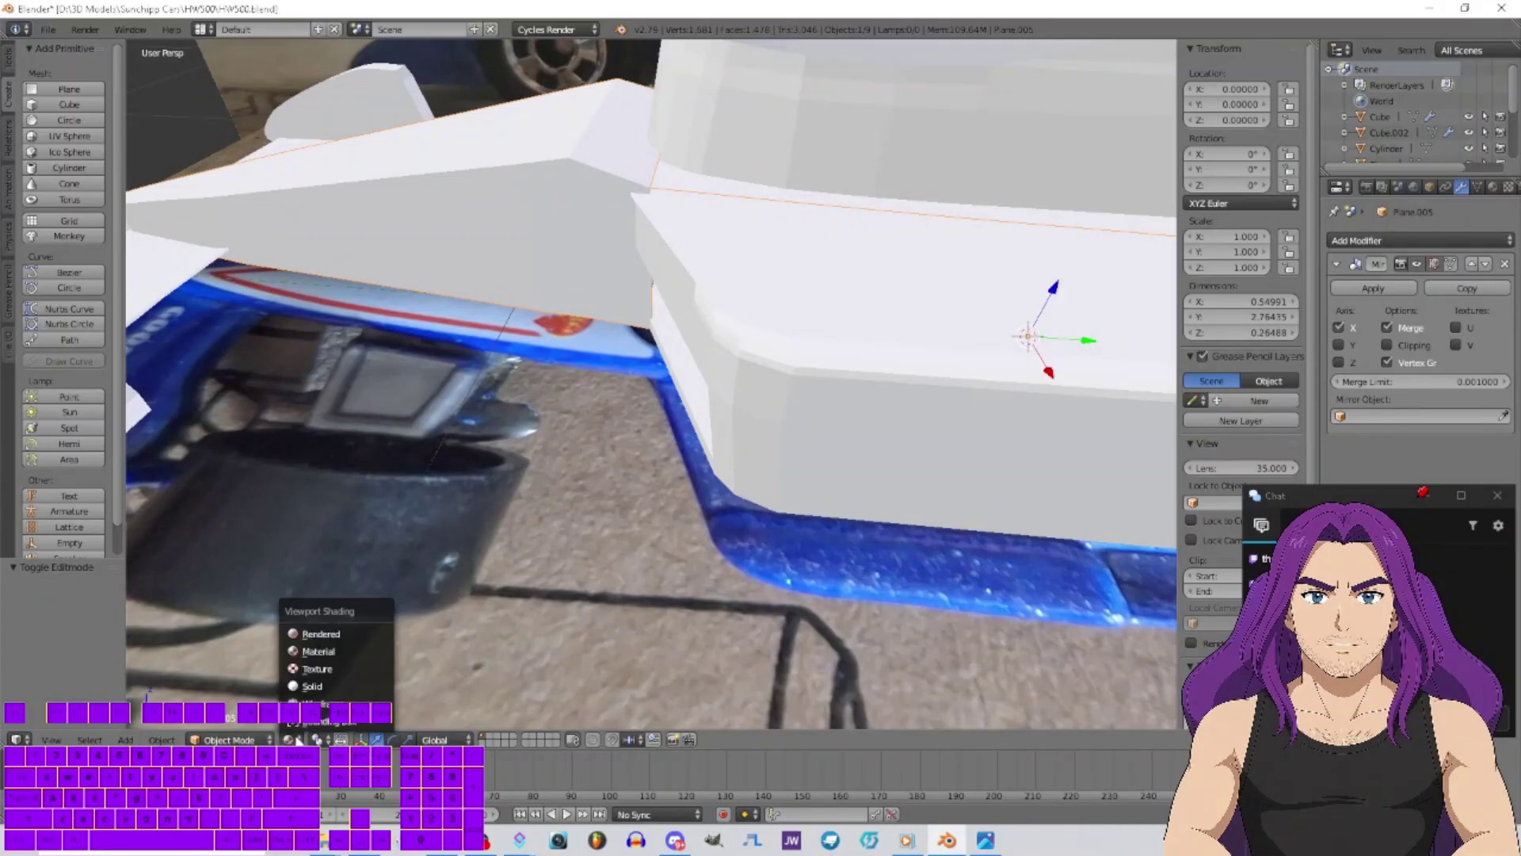
{"action": "left_click", "coordinate": [310, 686]}
{"action": "middle_click_drag", "start_coordinate": [450, 353], "coordinate": [591, 394]}
{"action": "scroll", "coordinate": [626, 342], "scroll_direction": "down", "scroll_amount": 2}
{"action": "right_click", "coordinate": [534, 421]}
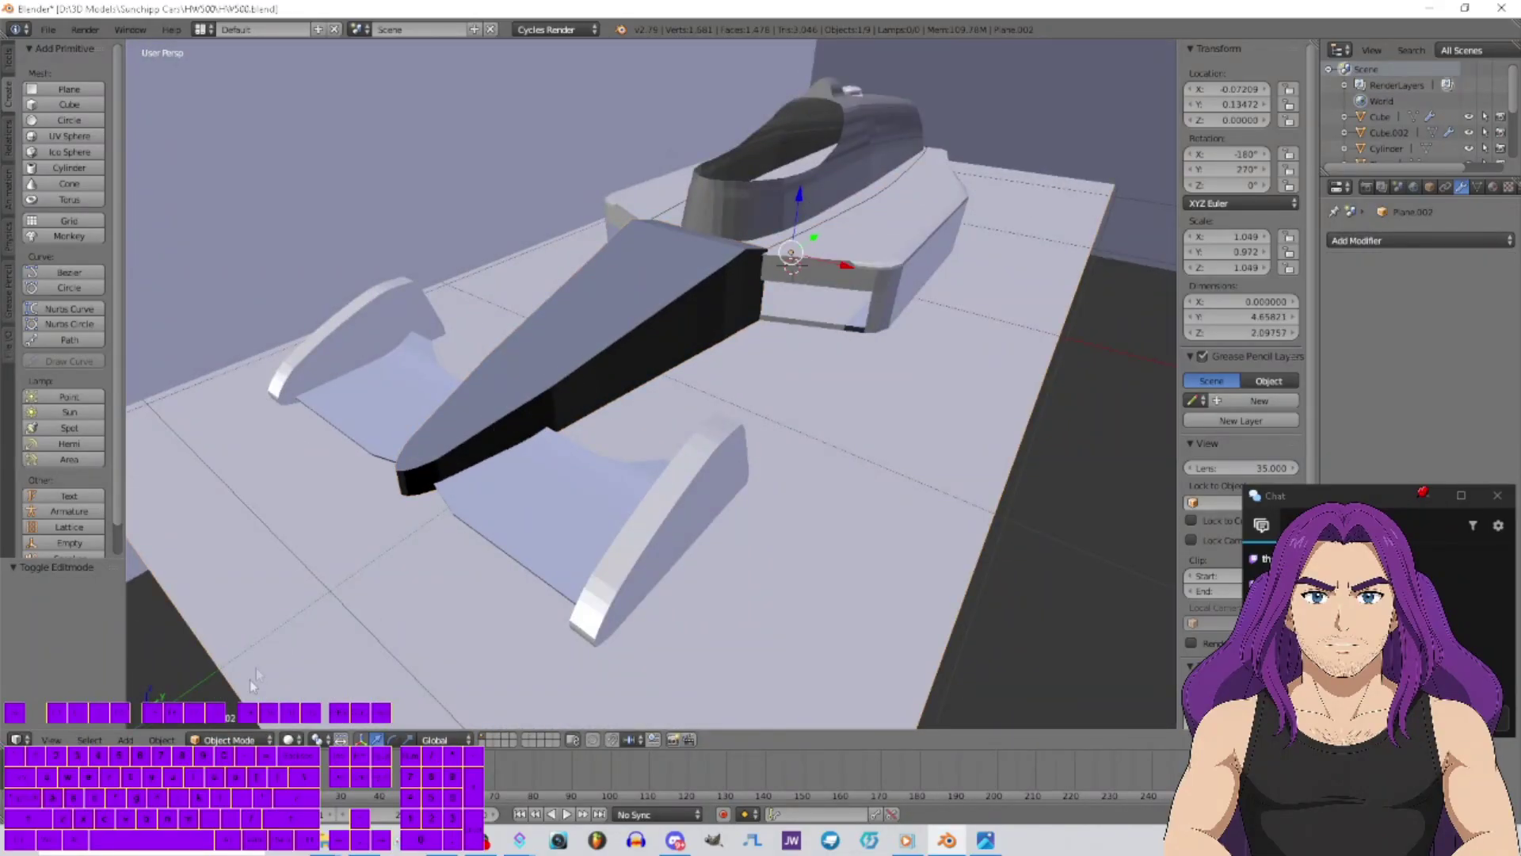
{"action": "left_click", "coordinate": [229, 740]}
{"action": "left_click", "coordinate": [230, 702]}
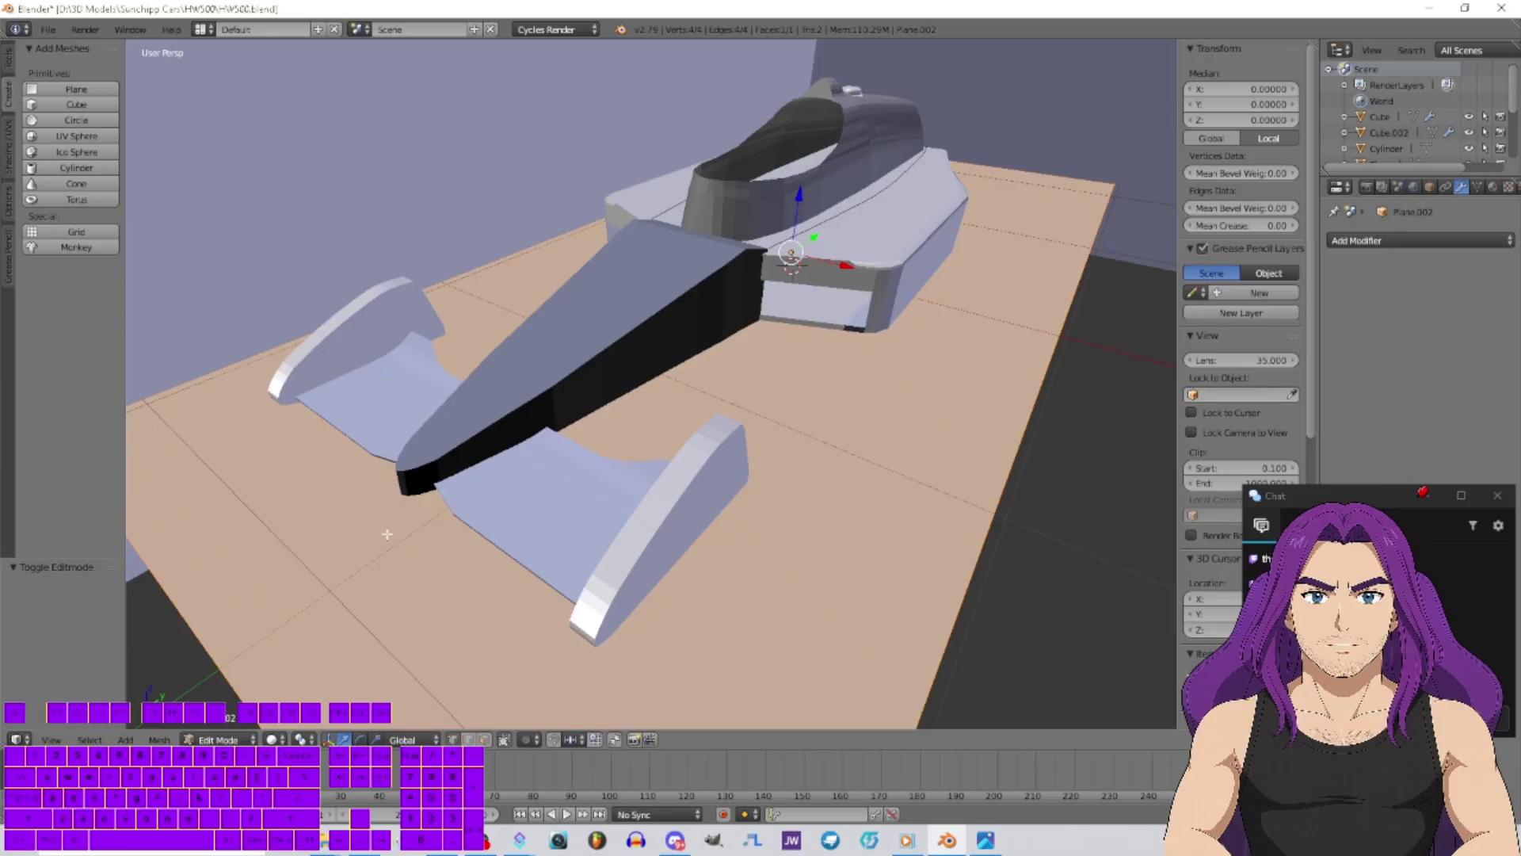
{"action": "left_click", "coordinate": [229, 740]}
{"action": "left_click", "coordinate": [229, 721]}
Open the car's nose mesh in Edit Mode, select all its linked geometry, and clear the selection
{"action": "right_click", "coordinate": [605, 339]}
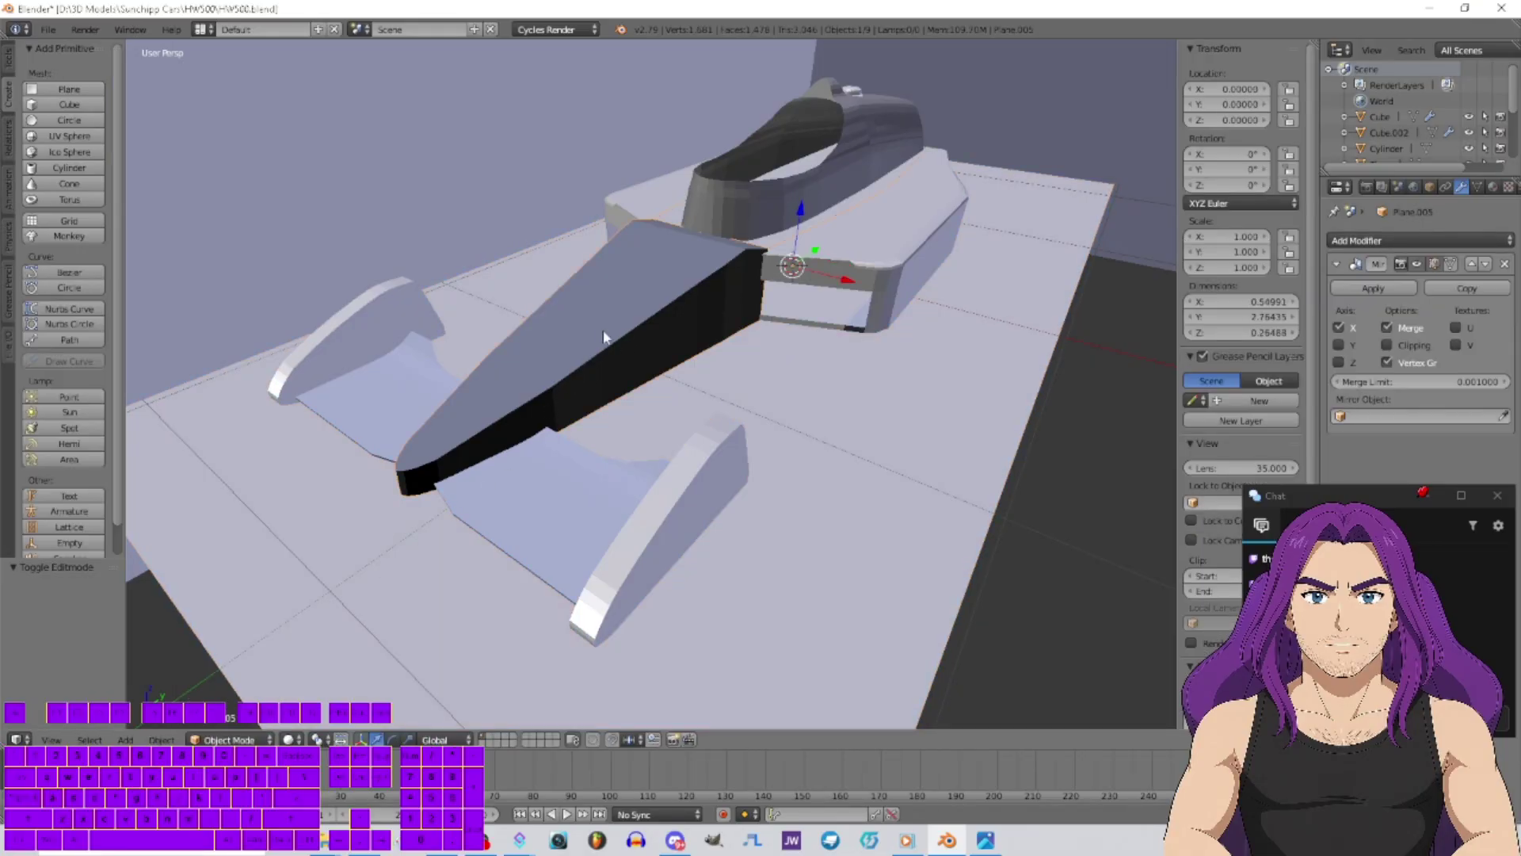
{"action": "left_click", "coordinate": [225, 740]}
{"action": "left_click", "coordinate": [236, 703]}
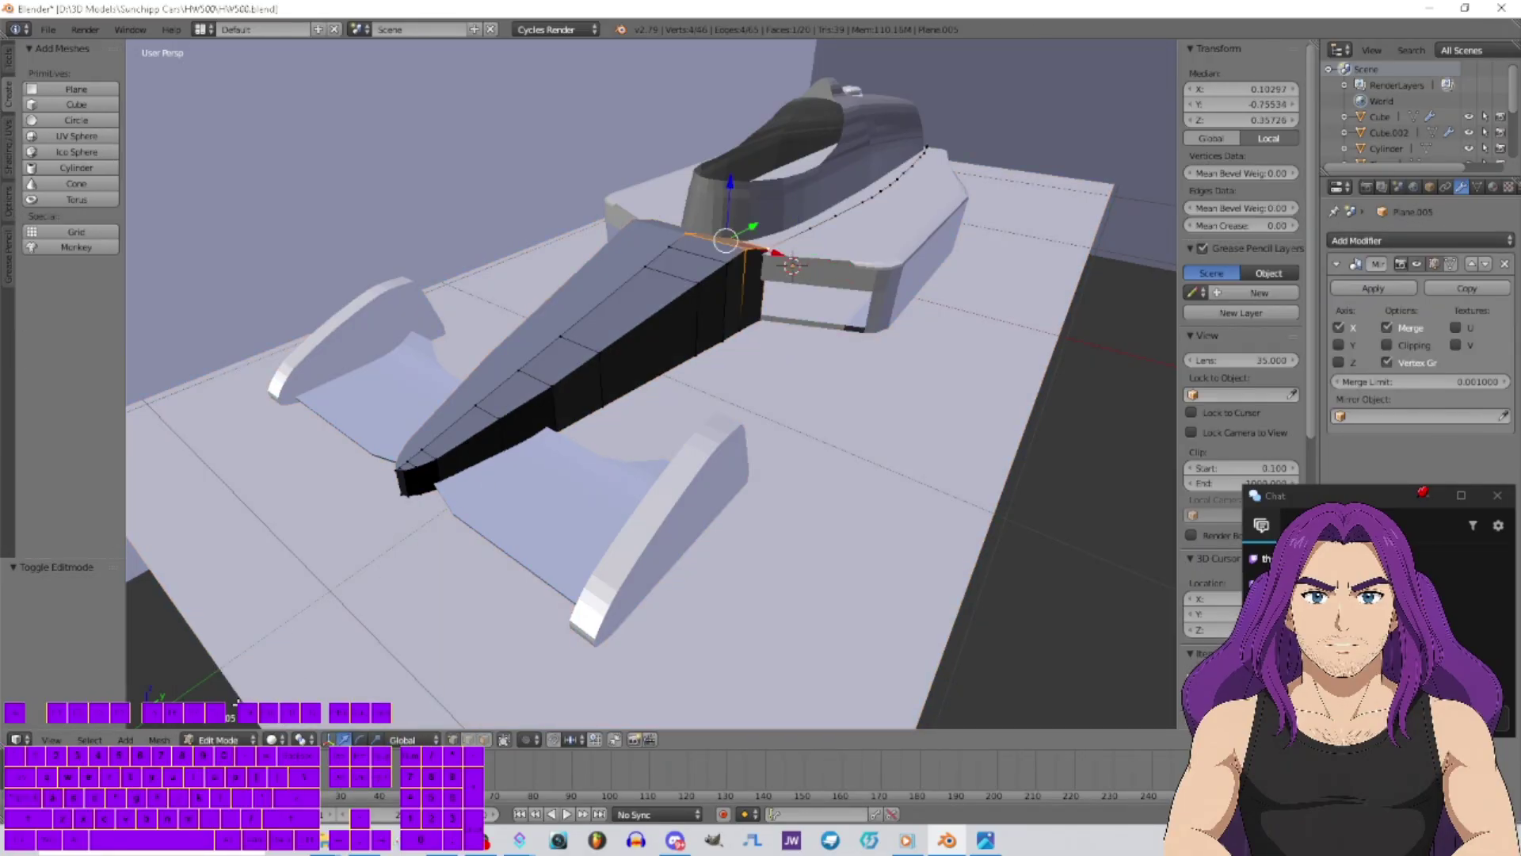
{"action": "key", "text": "ctrl+l"}
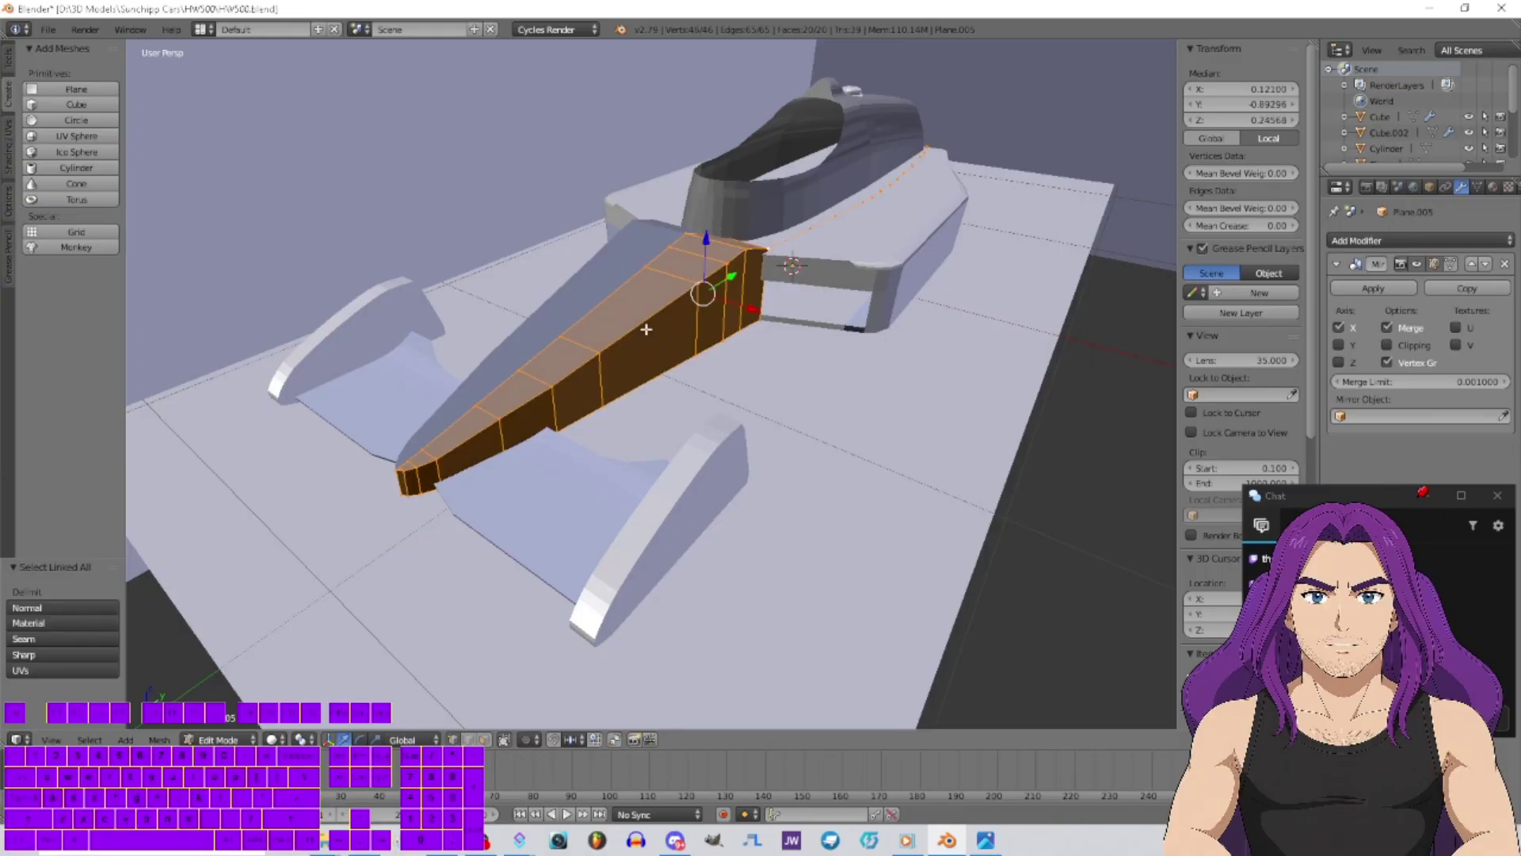
{"action": "key", "text": "a"}
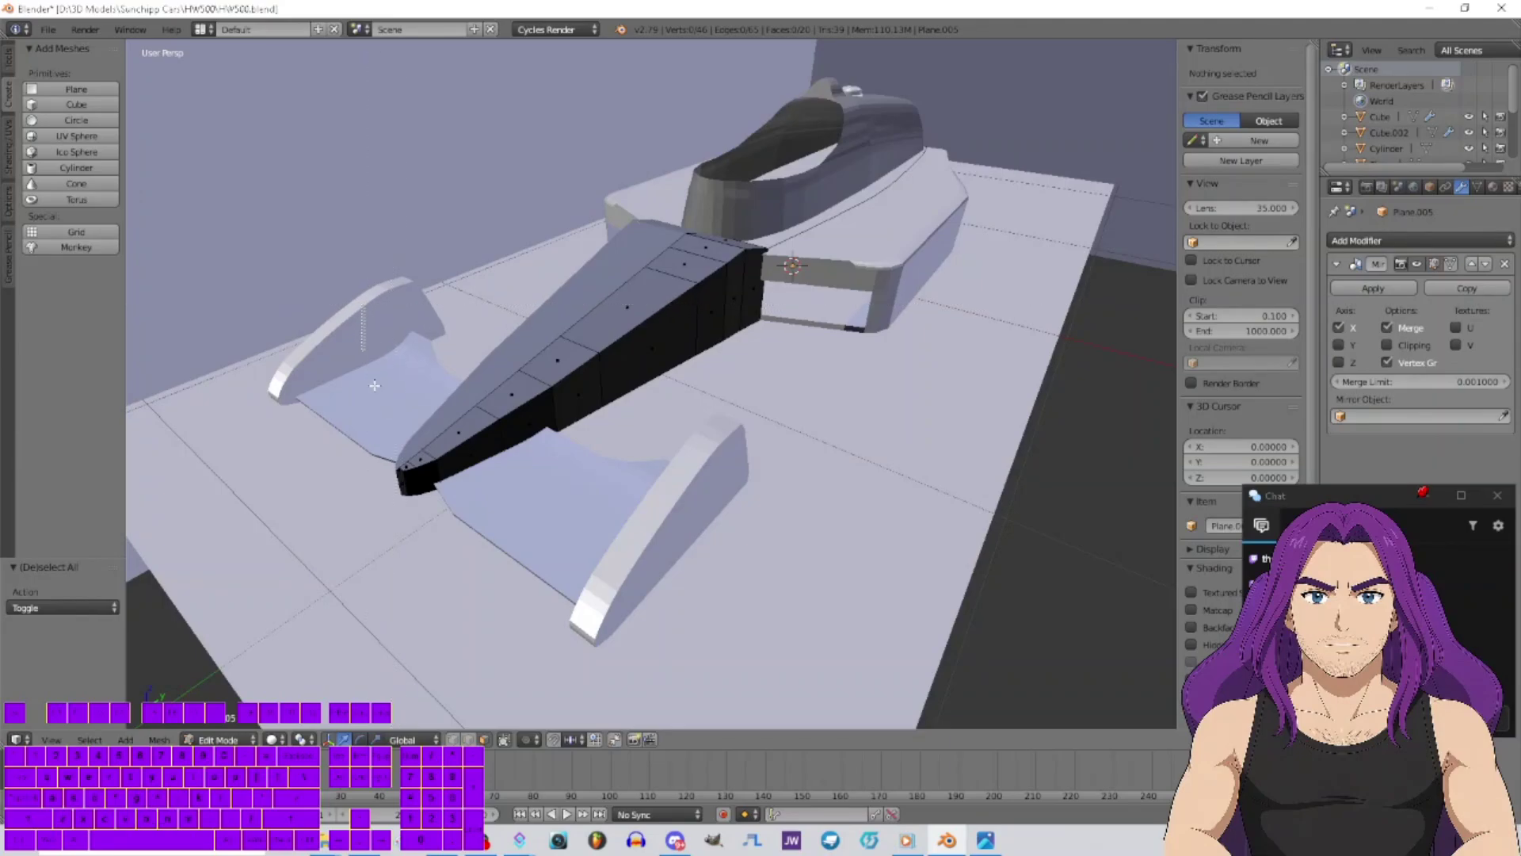
Box select all faces of the nose's editable half, flip their normals, and return to Object Mode
{"action": "left_click_drag", "start_coordinate": [530, 535], "coordinate": [530, 534]}
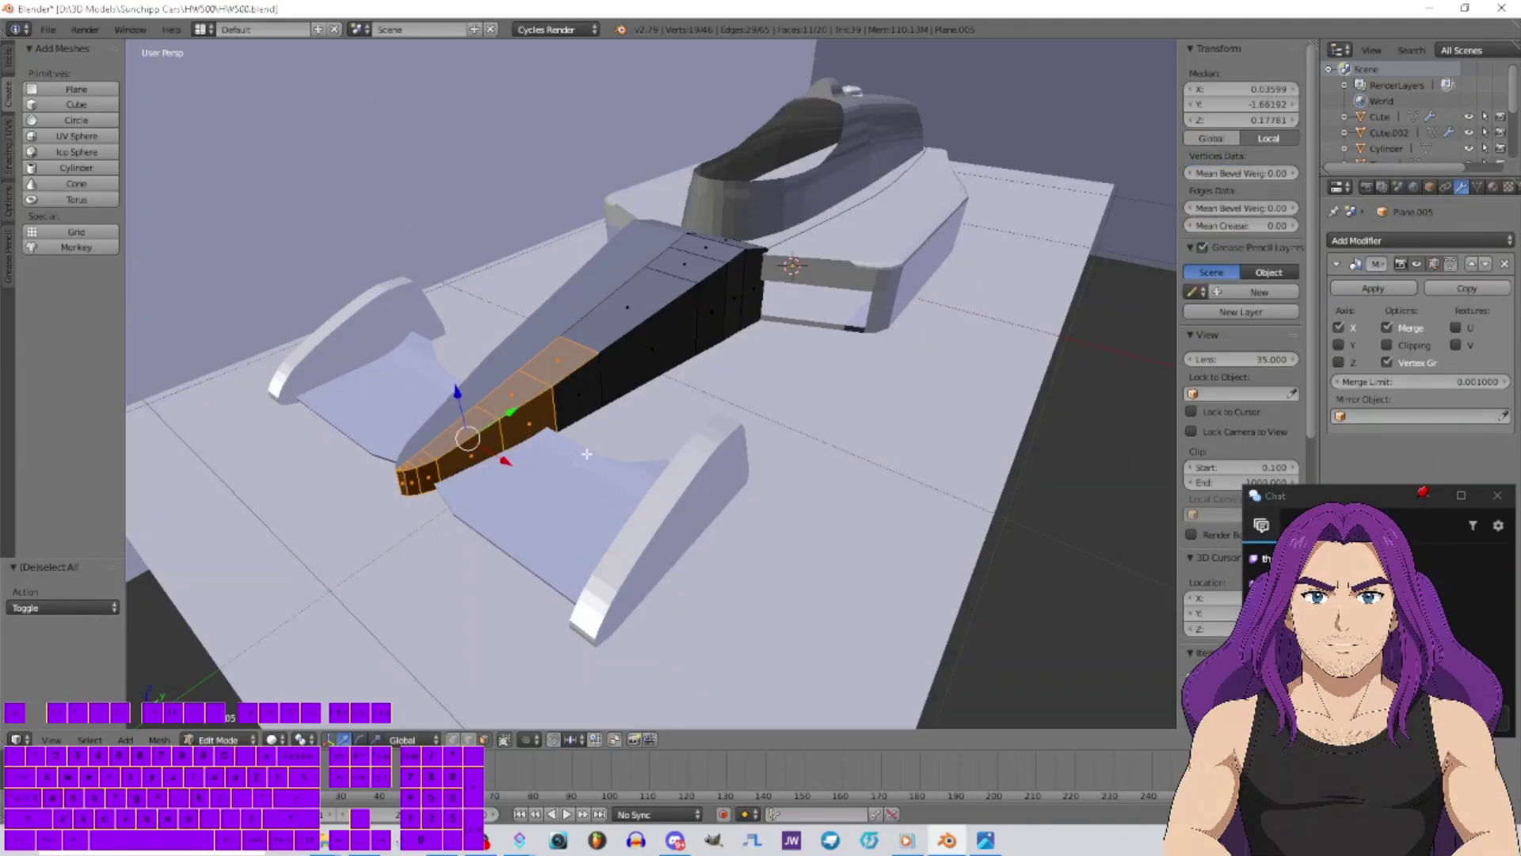
{"action": "middle_click_drag", "start_coordinate": [608, 433], "coordinate": [508, 444]}
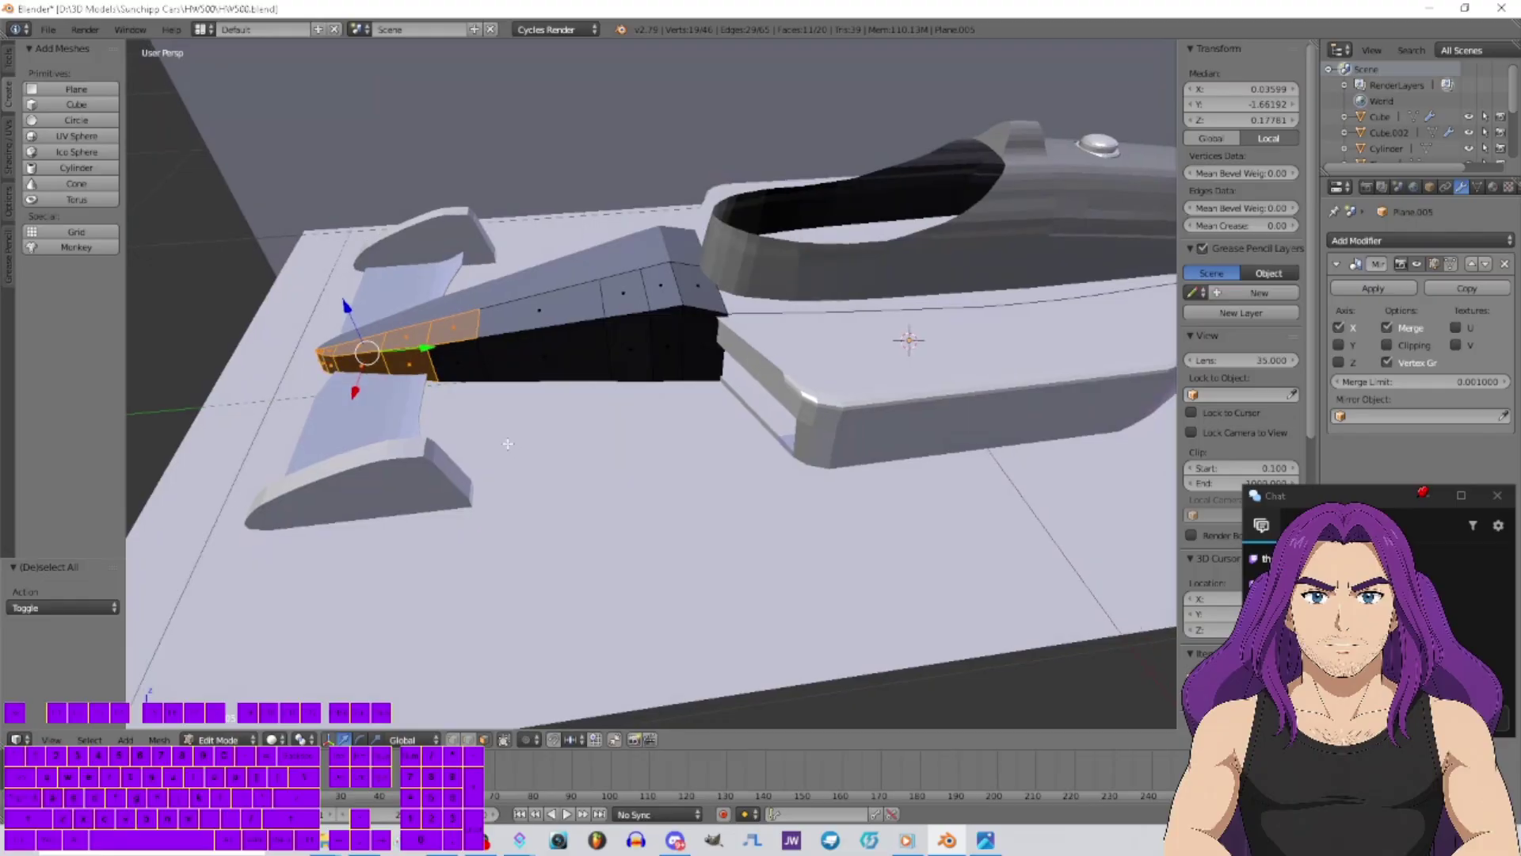
{"action": "left_click_drag", "start_coordinate": [405, 261], "coordinate": [606, 462]}
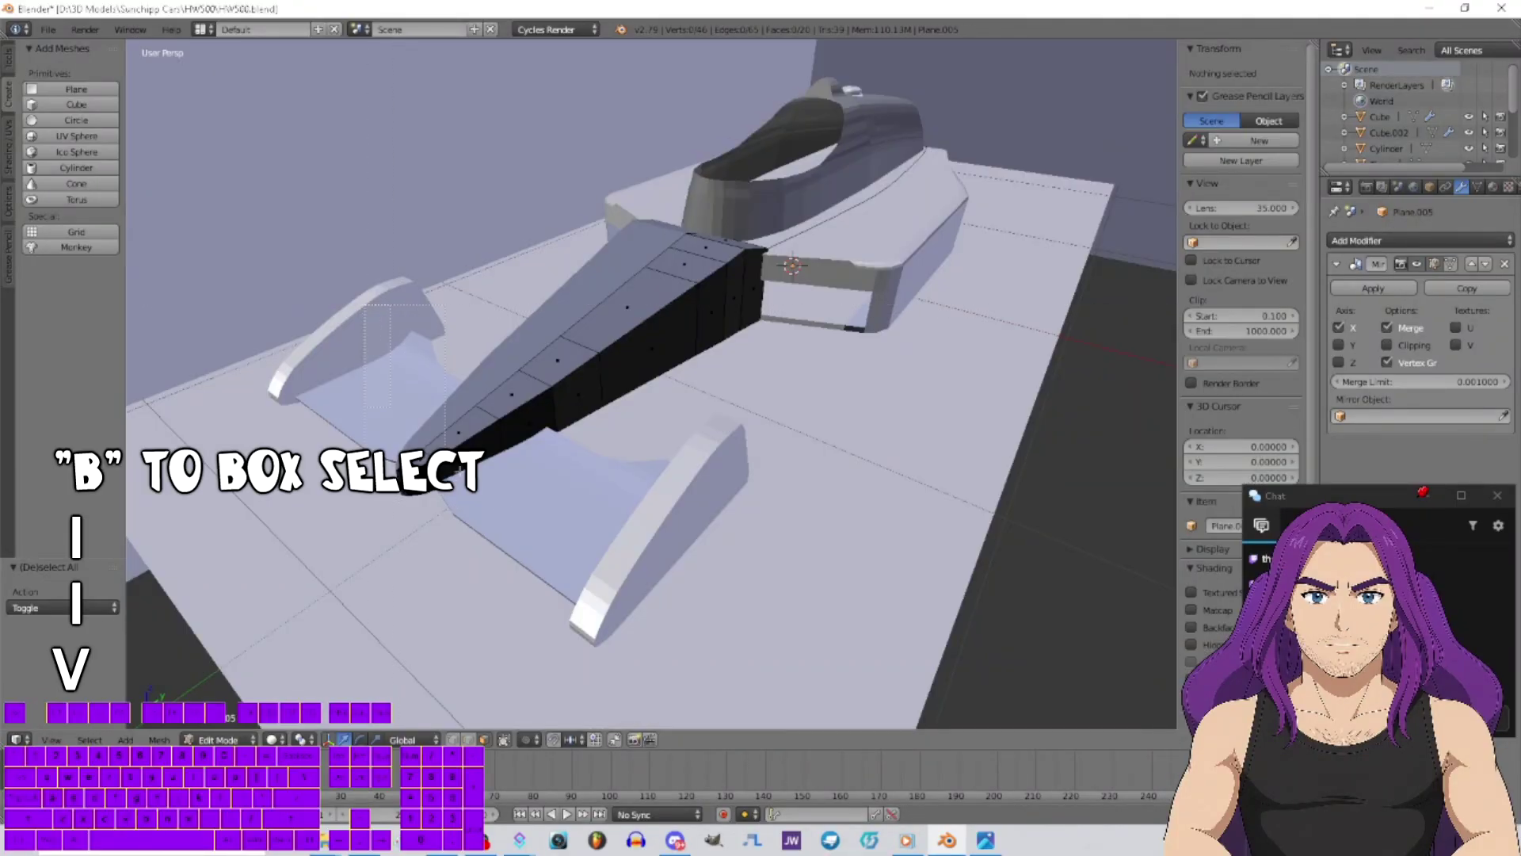
{"action": "left_click_drag", "start_coordinate": [445, 409], "coordinate": [445, 408]}
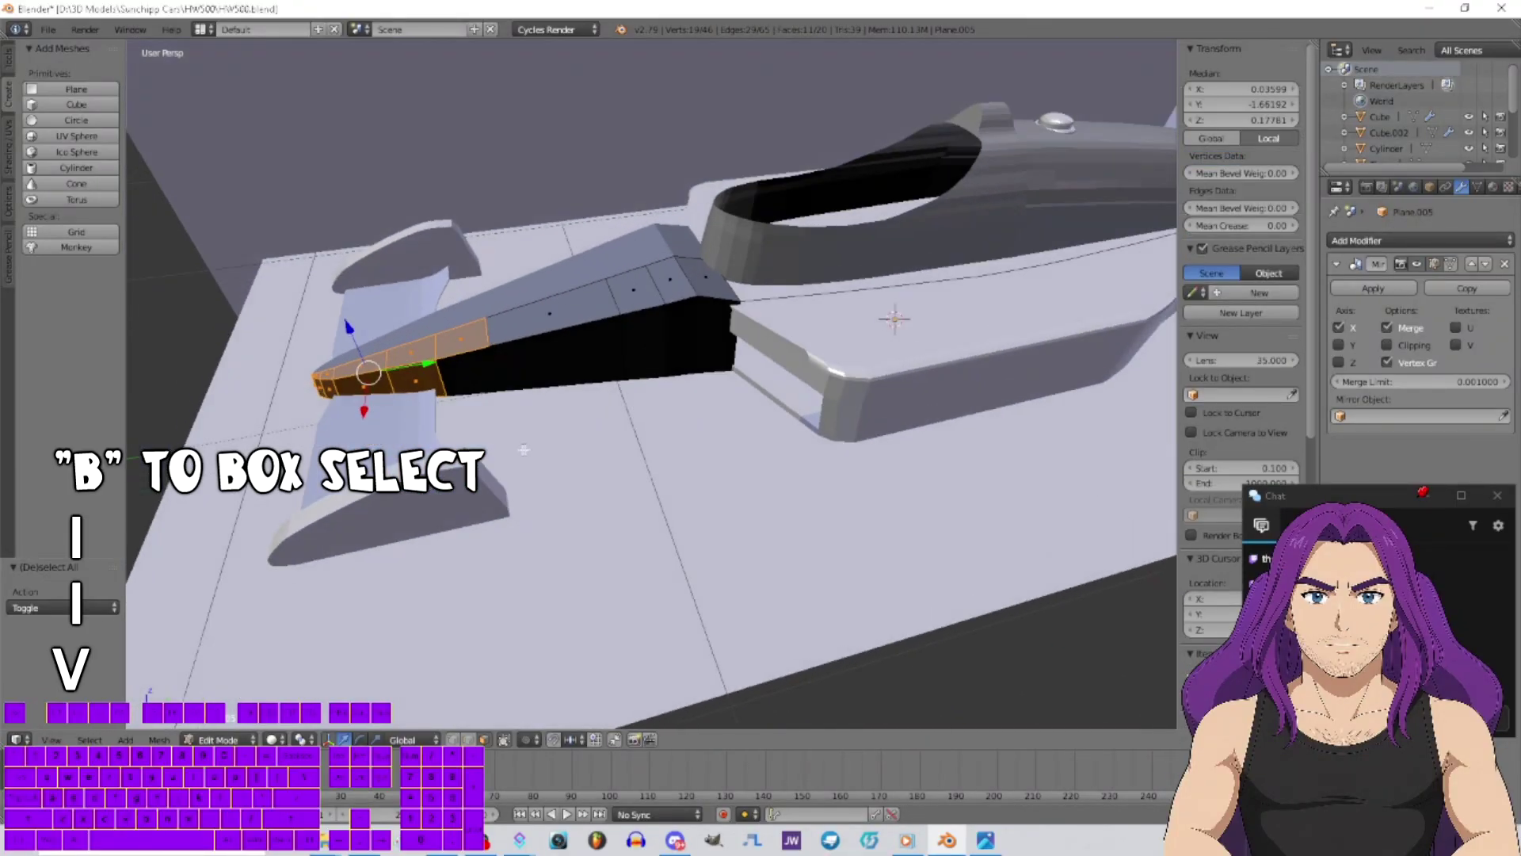
{"action": "key", "text": "b"}
{"action": "left_click_drag", "start_coordinate": [409, 266], "coordinate": [619, 440]}
{"action": "key", "text": "b"}
{"action": "left_click_drag", "start_coordinate": [648, 251], "coordinate": [668, 319]}
{"action": "left_click_drag", "start_coordinate": [699, 397], "coordinate": [699, 396]}
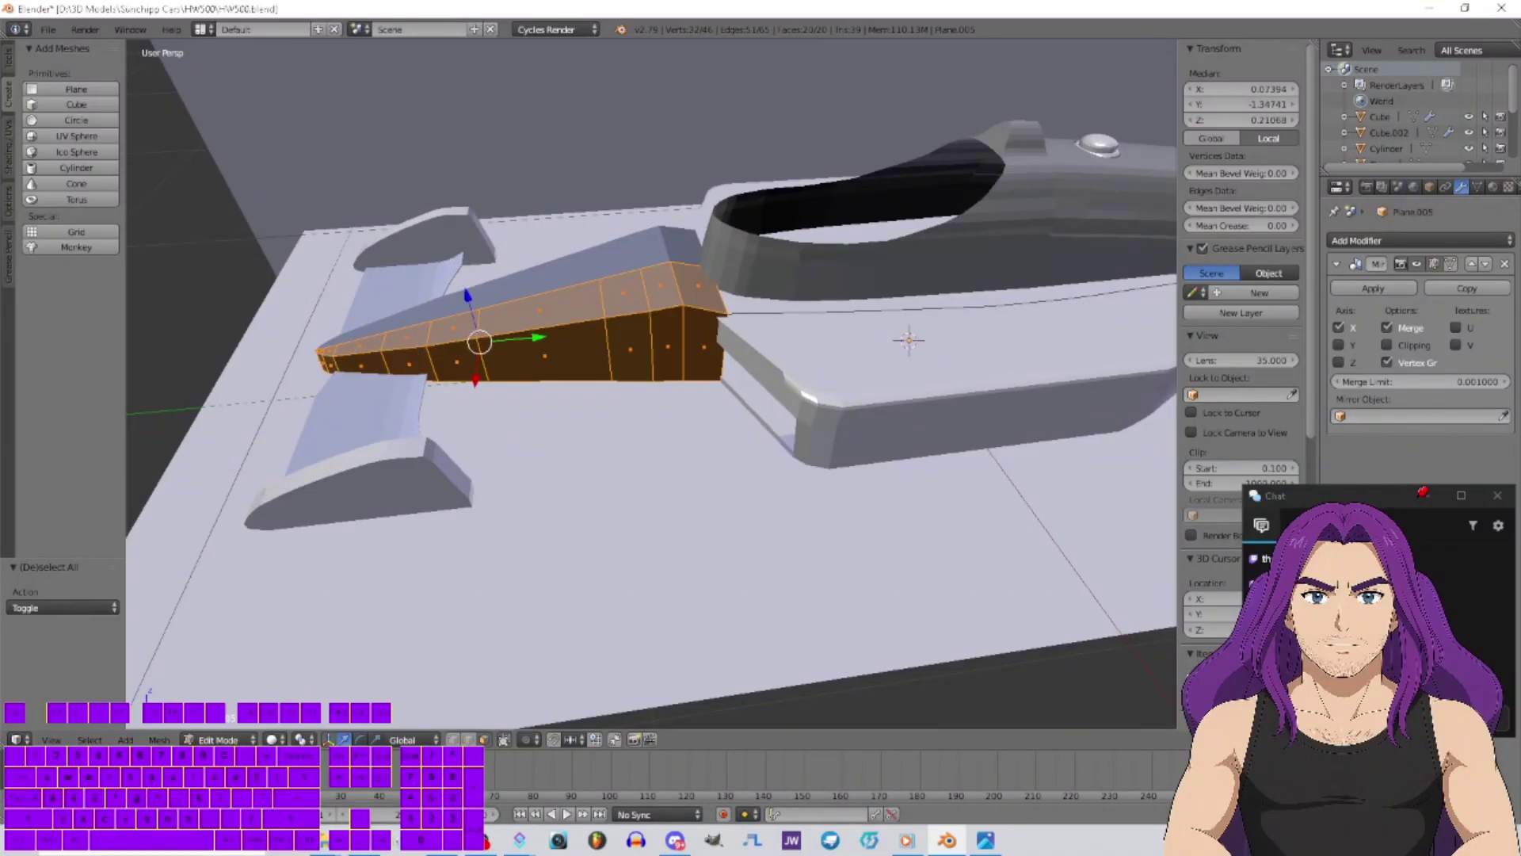
{"action": "left_click", "coordinate": [158, 739]}
{"action": "mouse_move", "coordinate": [232, 487]}
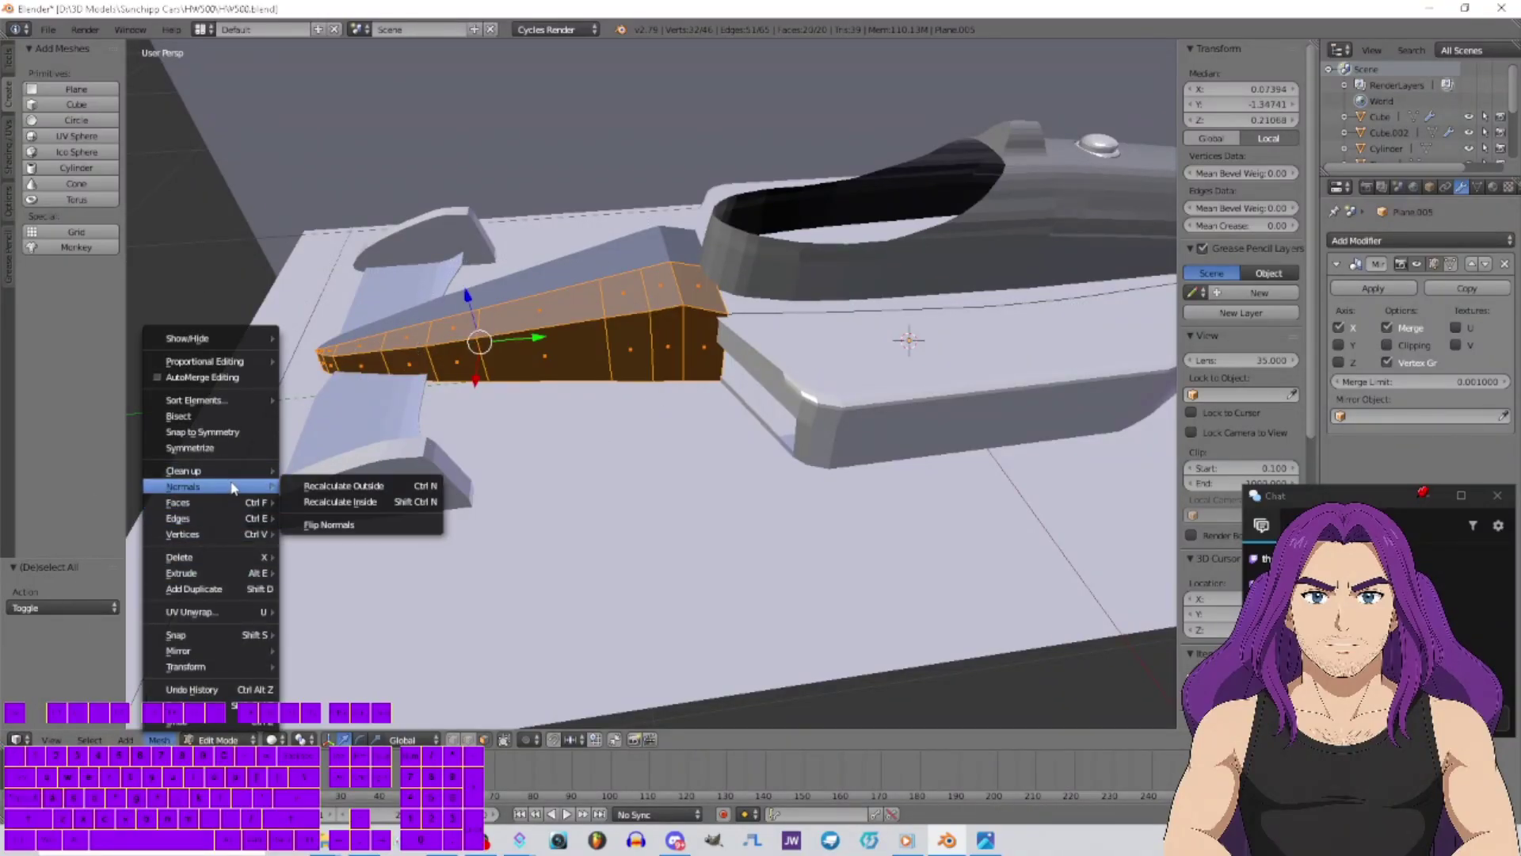
{"action": "left_click", "coordinate": [375, 526]}
{"action": "left_click", "coordinate": [236, 740]}
{"action": "left_click", "coordinate": [230, 717]}
{"action": "mouse_move", "coordinate": [409, 434]}
{"action": "middle_mouse_down"}
{"action": "mouse_move", "coordinate": [528, 413]}
{"action": "mouse_move", "coordinate": [445, 441]}
{"action": "middle_mouse_up"}
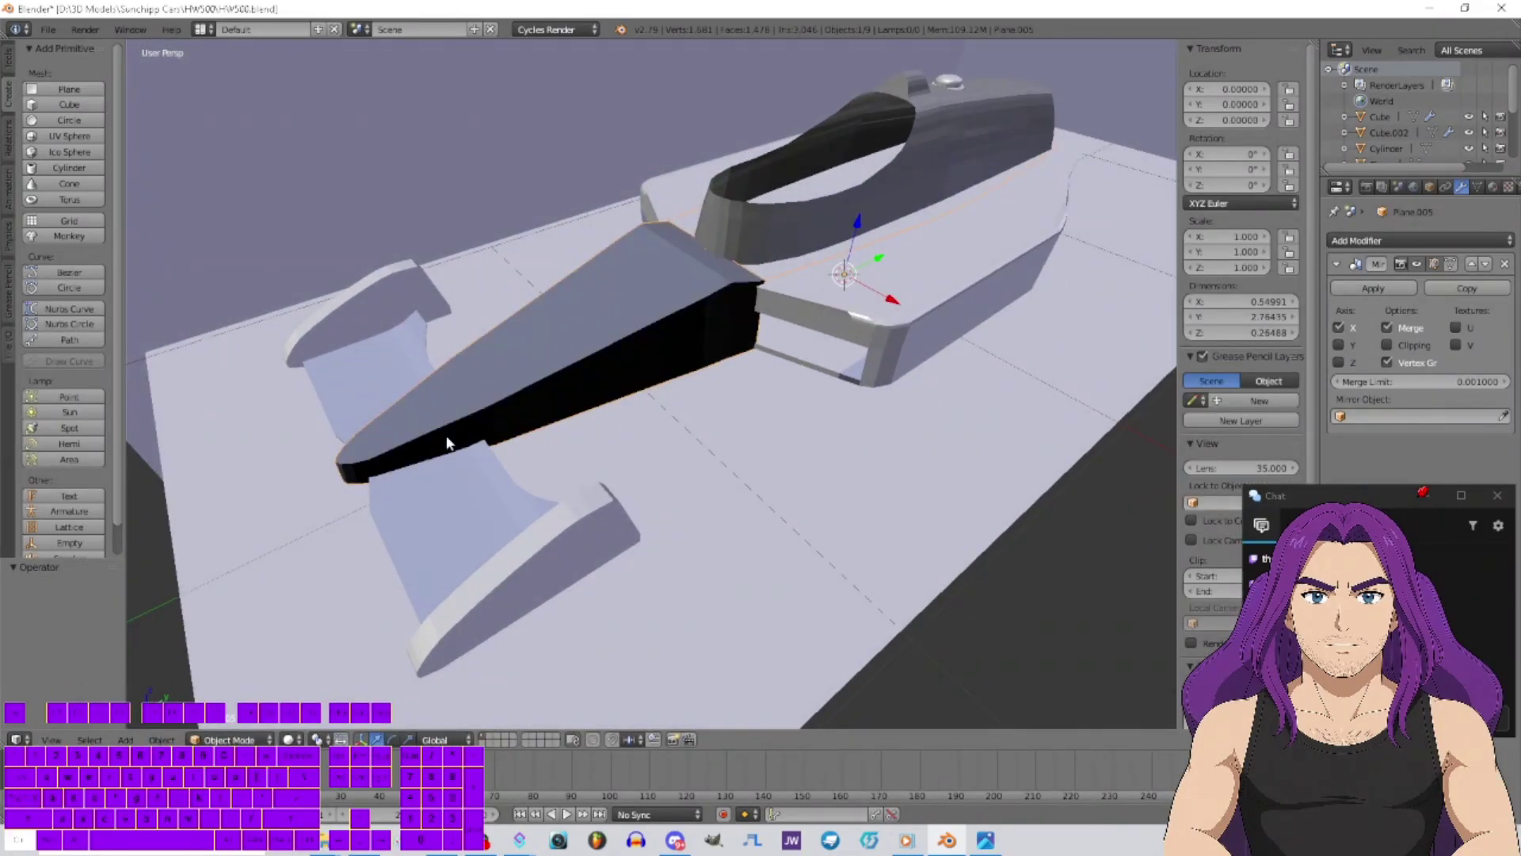
Reopen the nose mesh in Edit Mode, box select the faces of its editable half, and bring up the mesh operations
{"action": "left_click", "coordinate": [164, 740]}
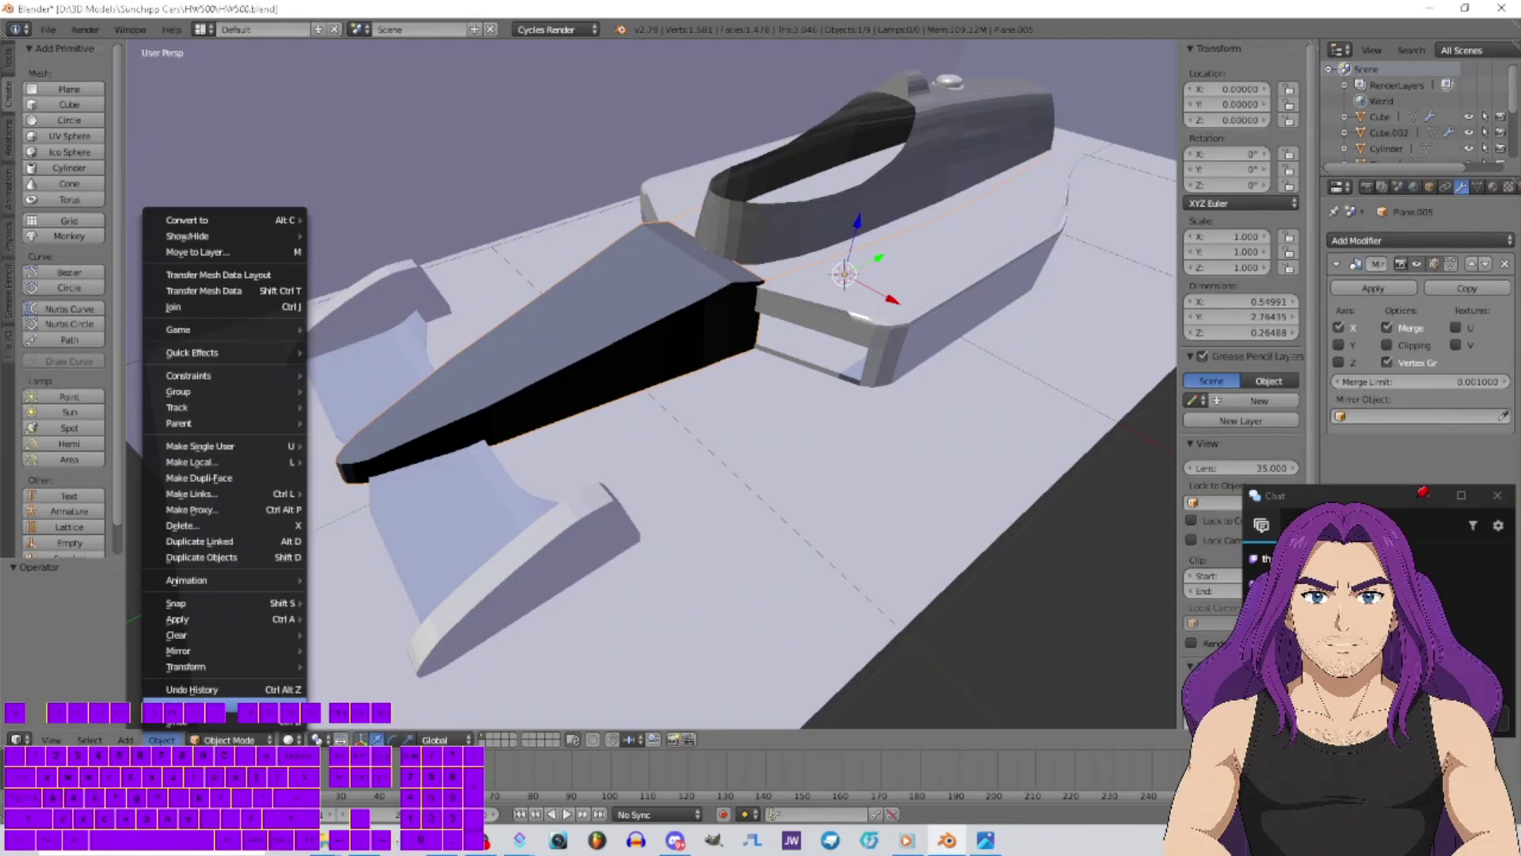
{"action": "left_click", "coordinate": [230, 740]}
{"action": "left_click", "coordinate": [232, 701]}
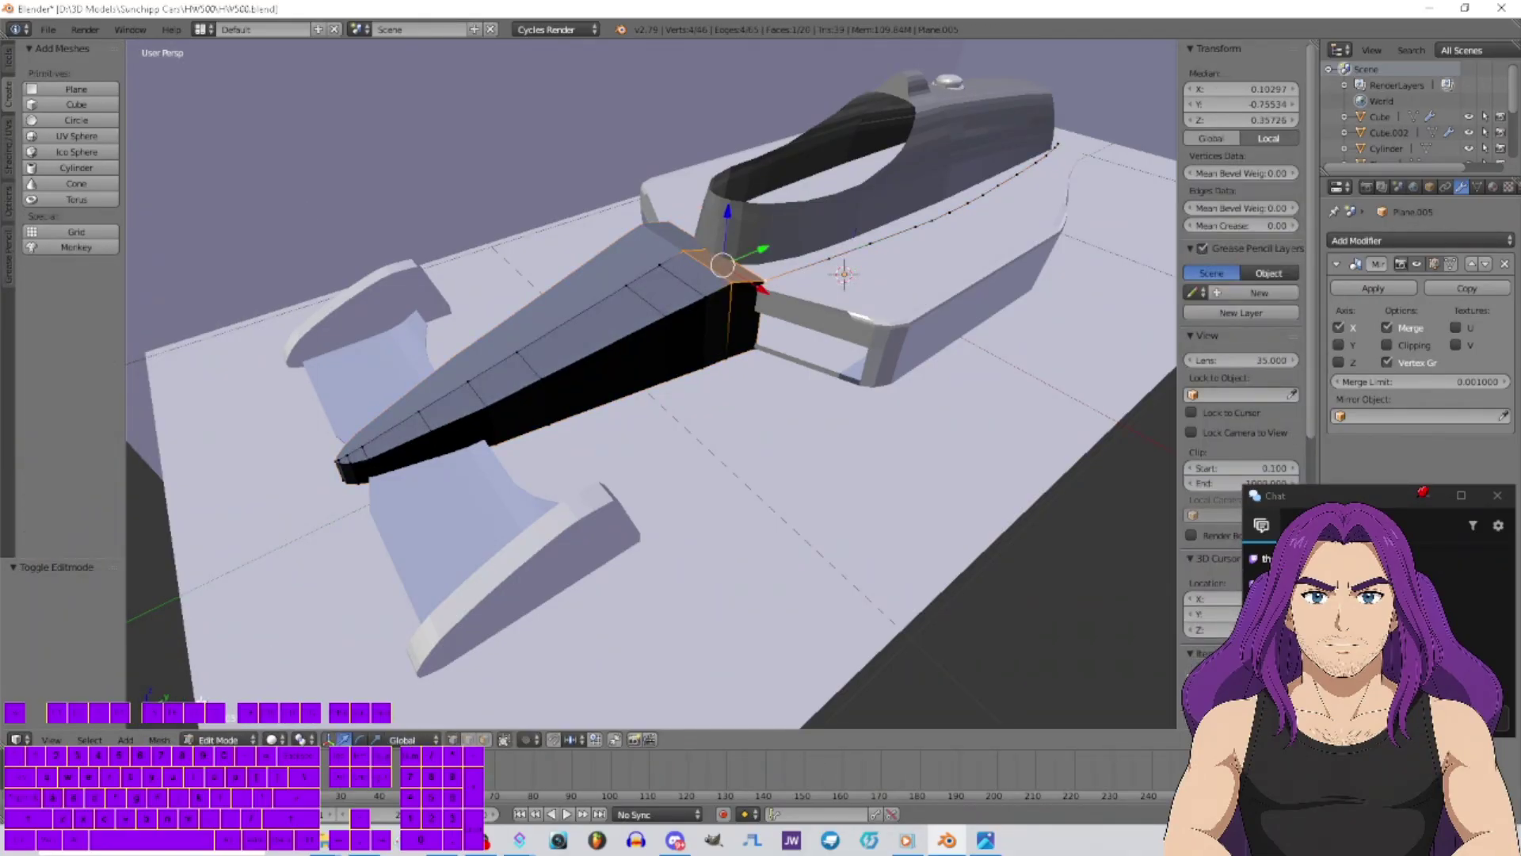
{"action": "left_click_drag", "start_coordinate": [305, 322], "coordinate": [506, 535]}
{"action": "middle_click_drag", "start_coordinate": [554, 564], "coordinate": [482, 522]}
{"action": "key", "text": "b"}
{"action": "left_click_drag", "start_coordinate": [363, 240], "coordinate": [677, 513]}
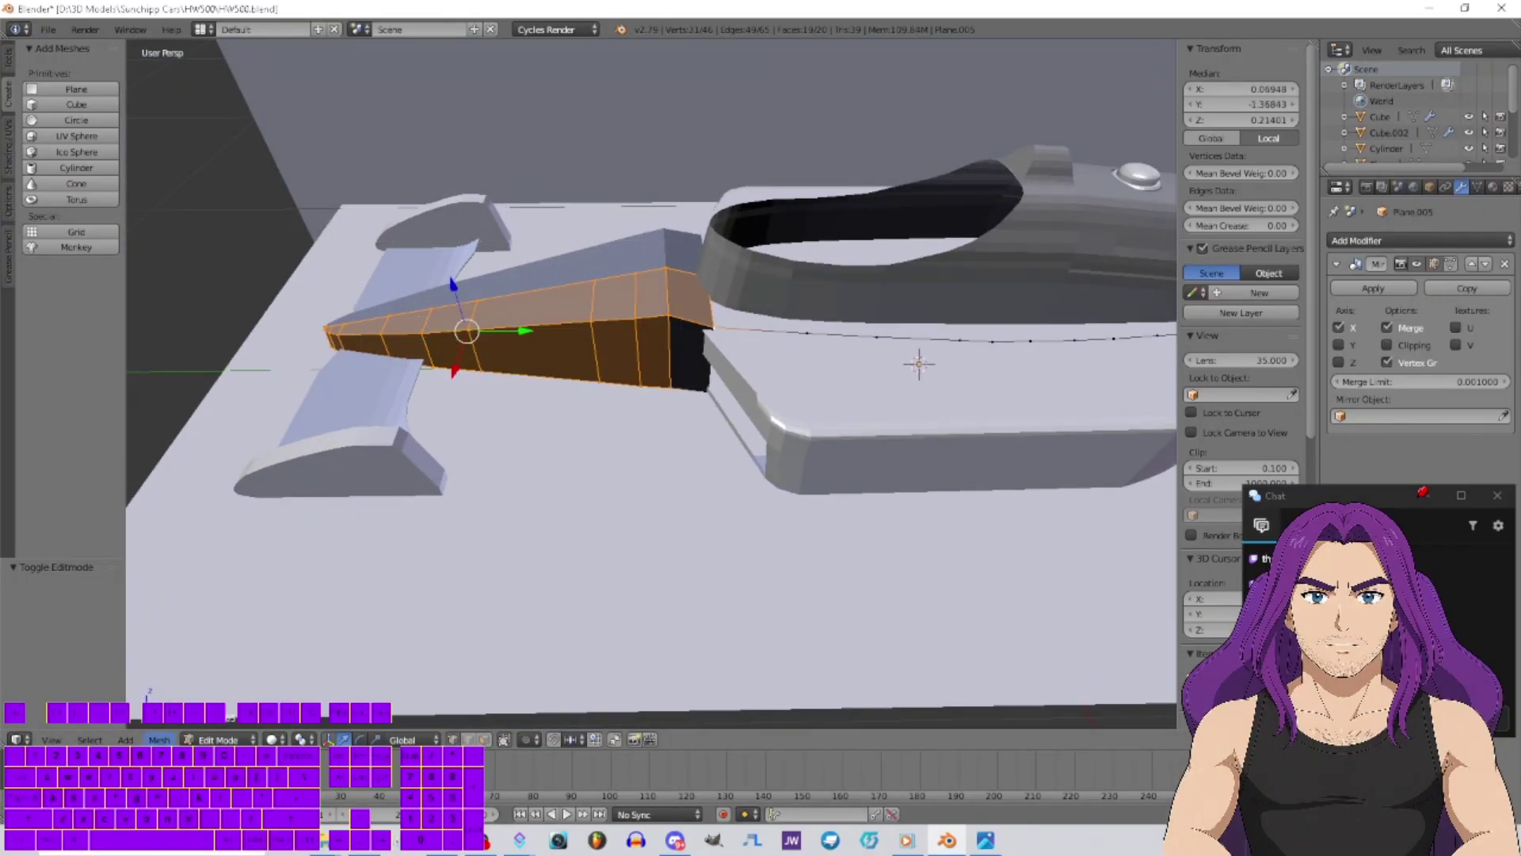
{"action": "left_click", "coordinate": [159, 741]}
{"action": "mouse_move", "coordinate": [227, 522]}
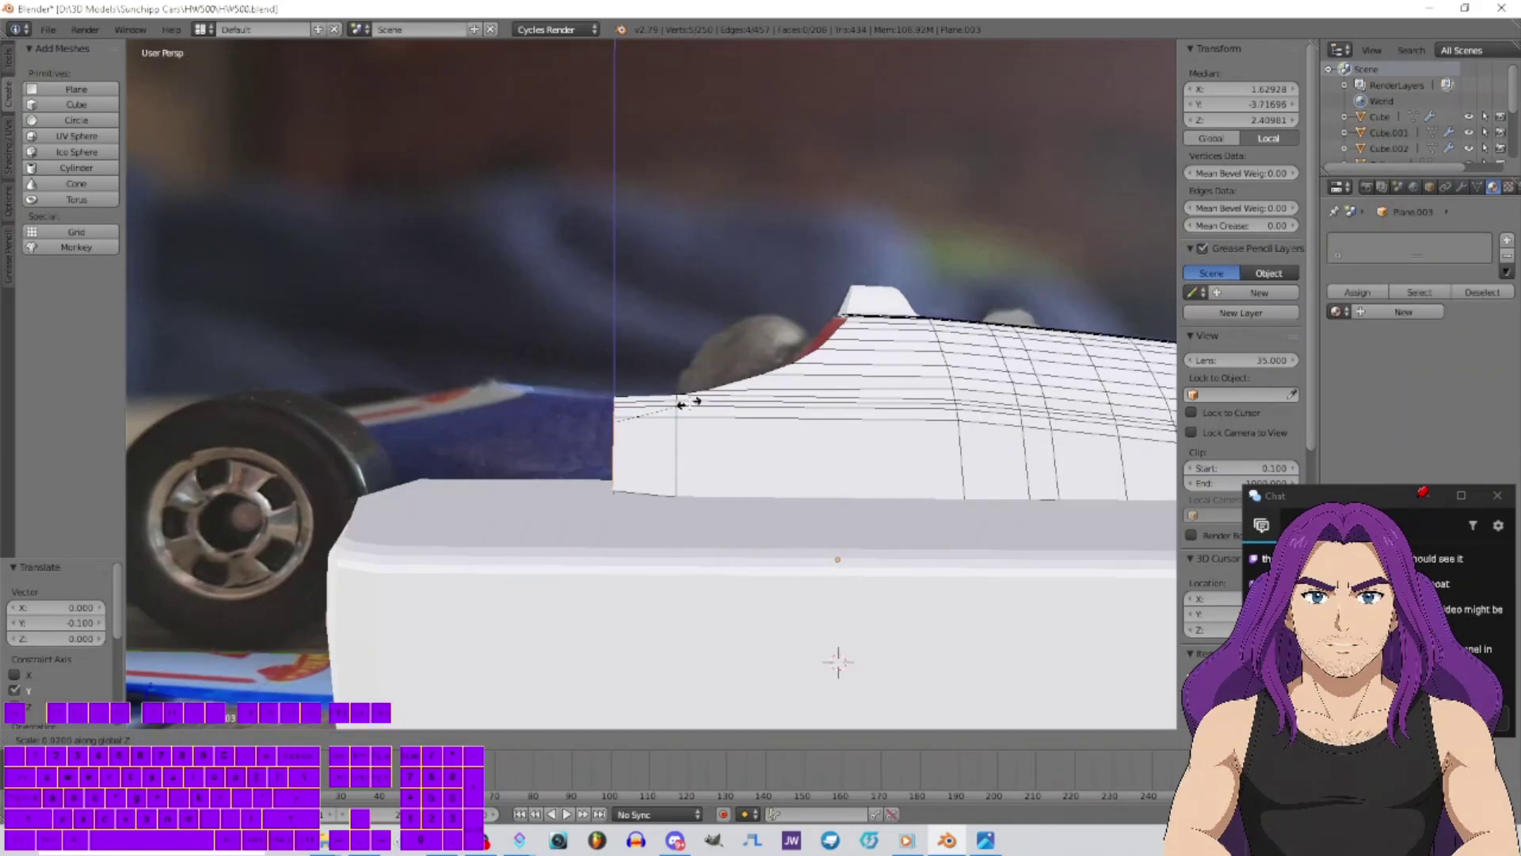
Flatten the upper front vertices of the cockpit side panel along Z and lower them to match the side reference
{"action": "left_click", "coordinate": [688, 402]}
{"action": "left_click_drag", "start_coordinate": [615, 363], "coordinate": [614, 367]}
{"action": "key", "text": "s"}
{"action": "key", "text": "z"}
{"action": "left_click", "coordinate": [785, 376]}
{"action": "key", "text": "s"}
{"action": "key", "text": "z"}
{"action": "left_click", "coordinate": [723, 390]}
Lower the panel's front vertex selection about 0.002 along Z, then loop select the front edge and shift it inward along X
{"action": "right_click", "coordinate": [615, 498]}
{"action": "left_click_drag", "start_coordinate": [614, 438], "coordinate": [614, 441]}
{"action": "middle_click_drag", "start_coordinate": [614, 448], "coordinate": [690, 491]}
{"action": "right_click", "coordinate": [632, 553], "text": "alt"}
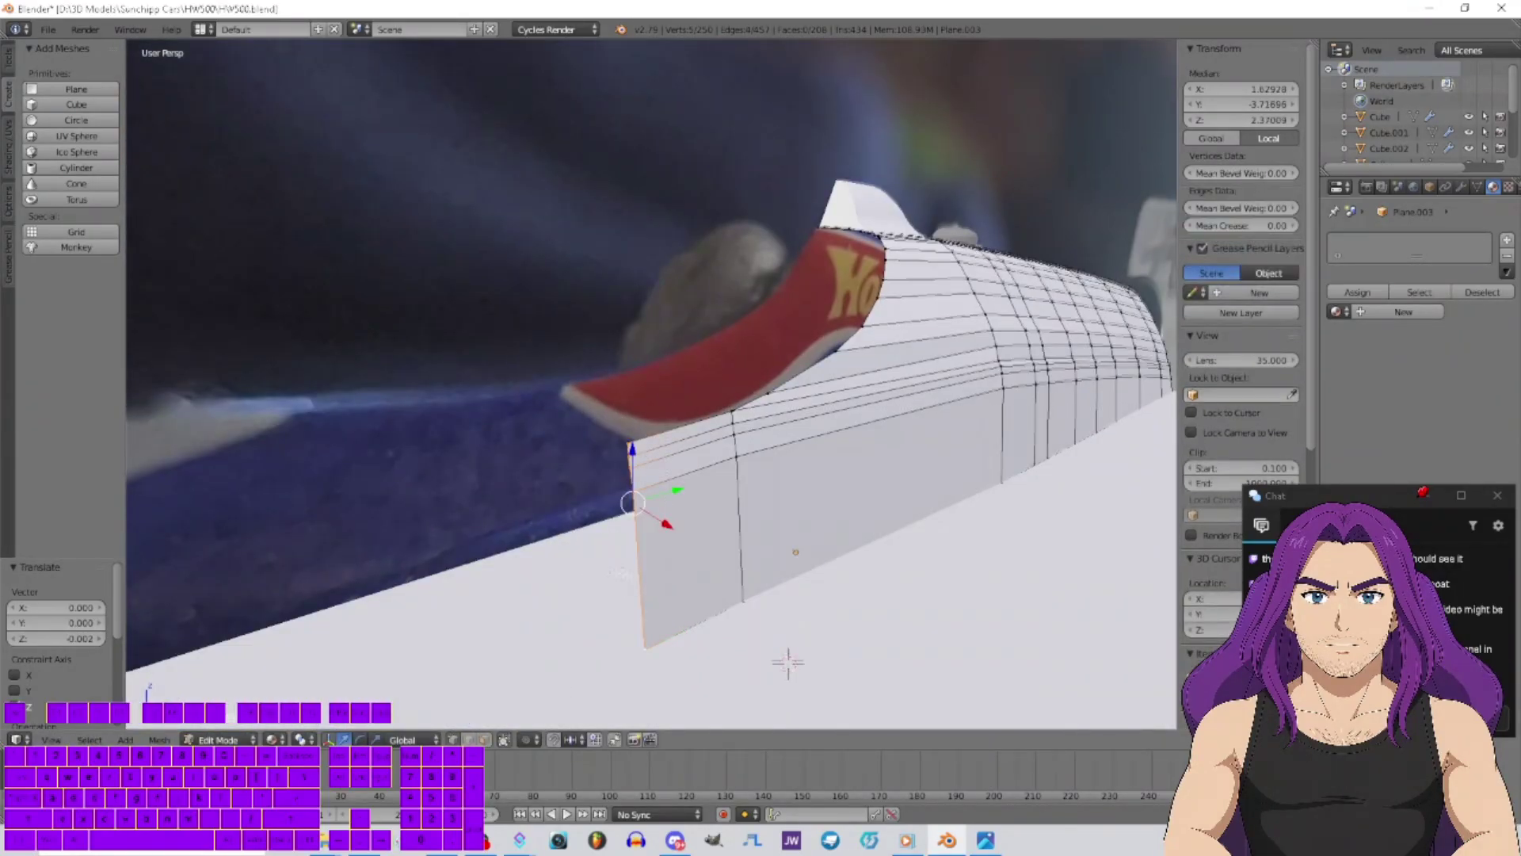
{"action": "middle_click_drag", "start_coordinate": [591, 566], "coordinate": [753, 539]}
{"action": "left_click_drag", "start_coordinate": [779, 492], "coordinate": [767, 492]}
{"action": "middle_click_drag", "start_coordinate": [767, 493], "coordinate": [523, 586]}
{"action": "left_click_drag", "start_coordinate": [561, 472], "coordinate": [560, 476]}
{"action": "middle_click_drag", "start_coordinate": [559, 475], "coordinate": [593, 377]}
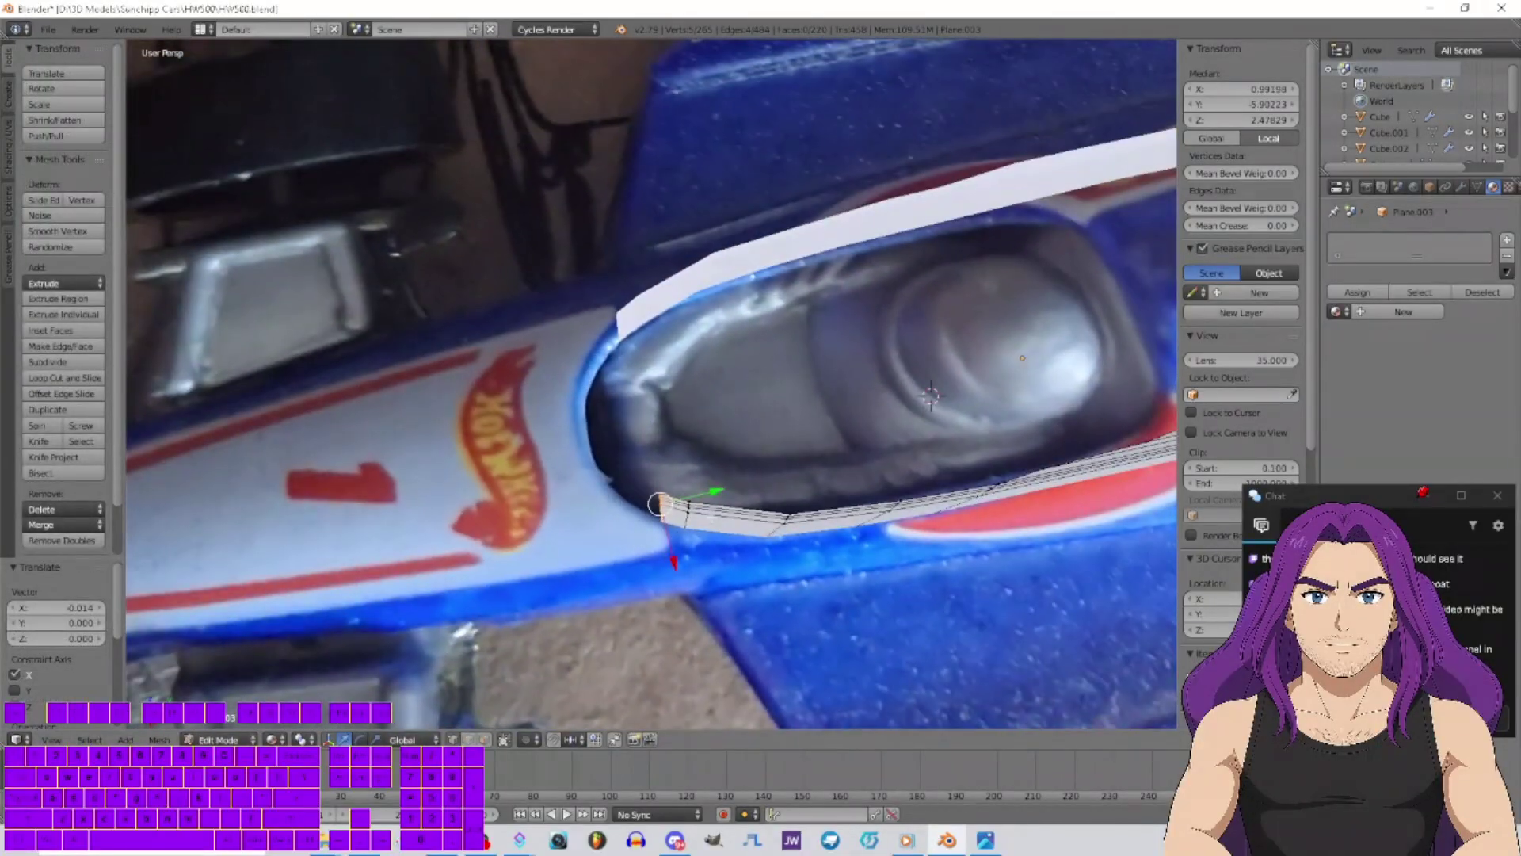
Extrude the cockpit rim's front edge in short segments around the opening, fitting each segment to the reference curve
{"action": "key", "text": "e"}
{"action": "left_click", "coordinate": [673, 555]}
{"action": "left_click_drag", "start_coordinate": [673, 555], "coordinate": [666, 524]}
{"action": "left_click_drag", "start_coordinate": [702, 465], "coordinate": [646, 480]}
{"action": "key", "text": "e"}
{"action": "left_click", "coordinate": [672, 473]}
{"action": "left_click_drag", "start_coordinate": [609, 551], "coordinate": [600, 510]}
{"action": "left_click_drag", "start_coordinate": [652, 435], "coordinate": [658, 433]}
{"action": "left_click_drag", "start_coordinate": [607, 505], "coordinate": [609, 518]}
{"action": "left_click", "coordinate": [611, 519]}
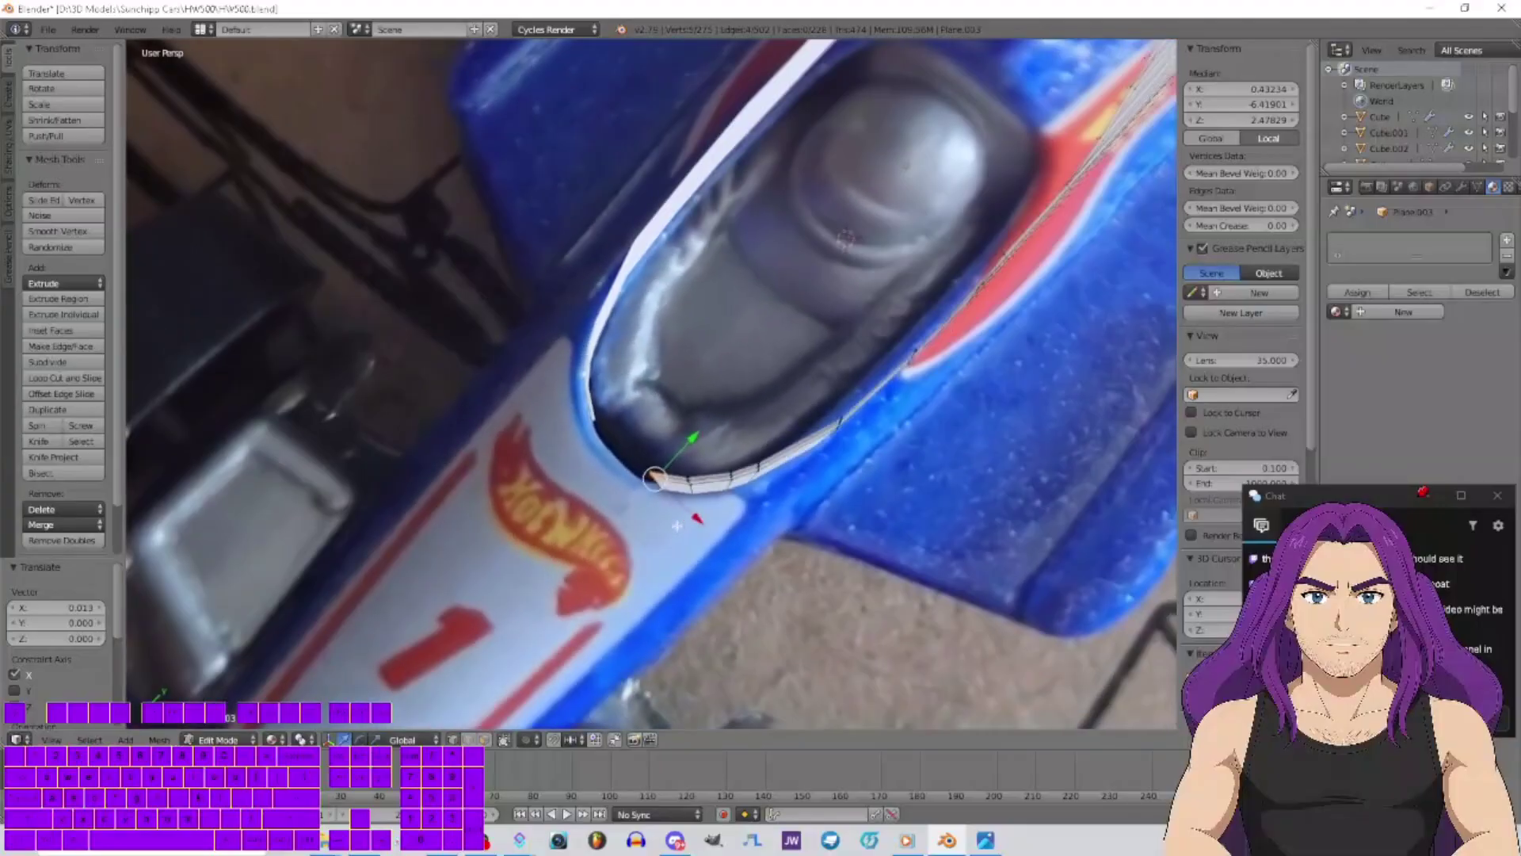
{"action": "key", "text": "e"}
{"action": "key", "text": "Escape"}
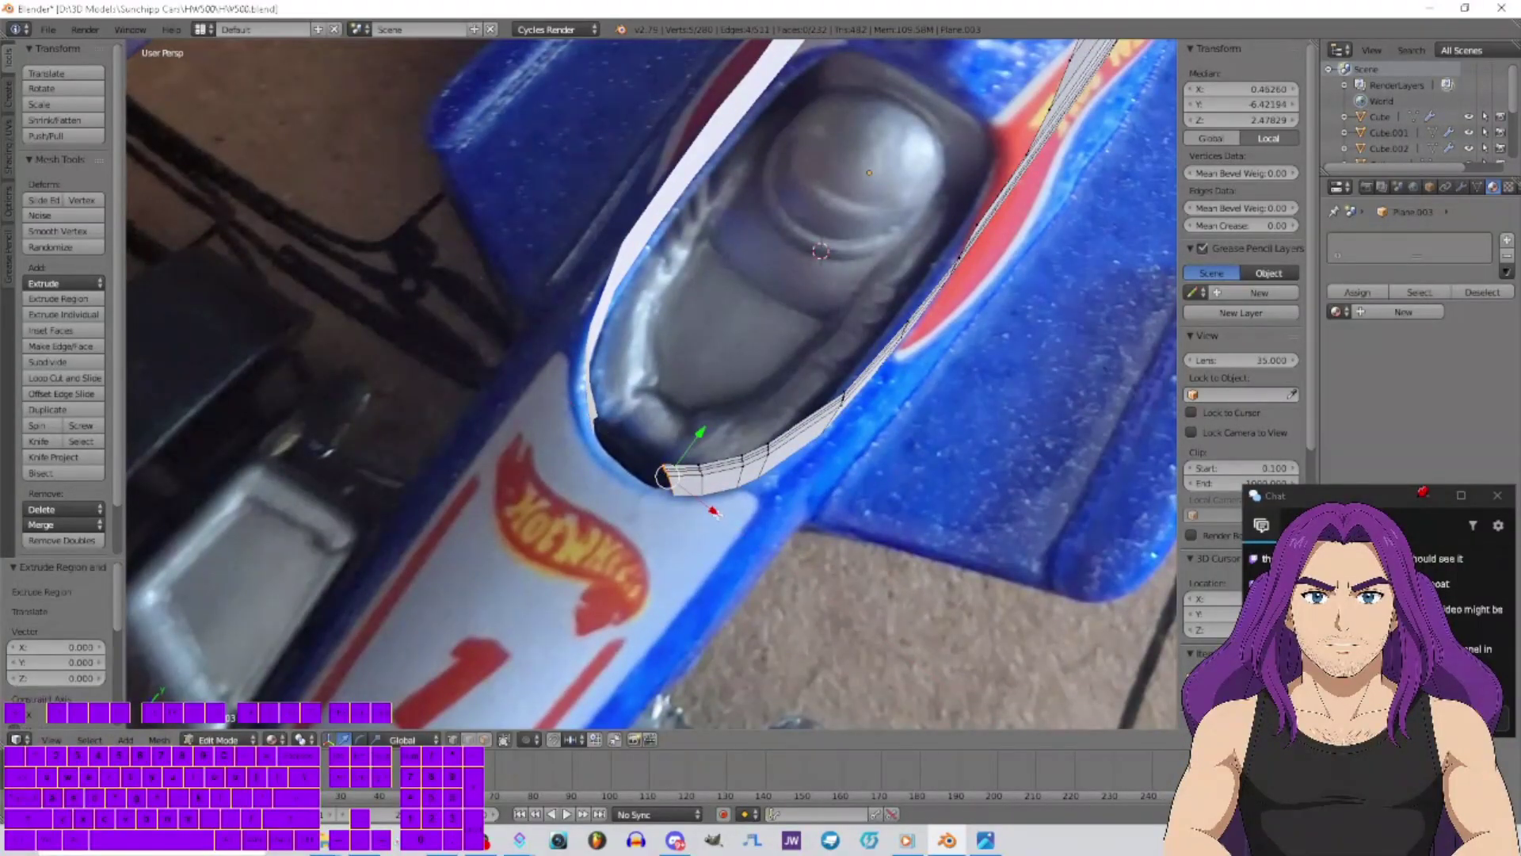
{"action": "key", "text": "e"}
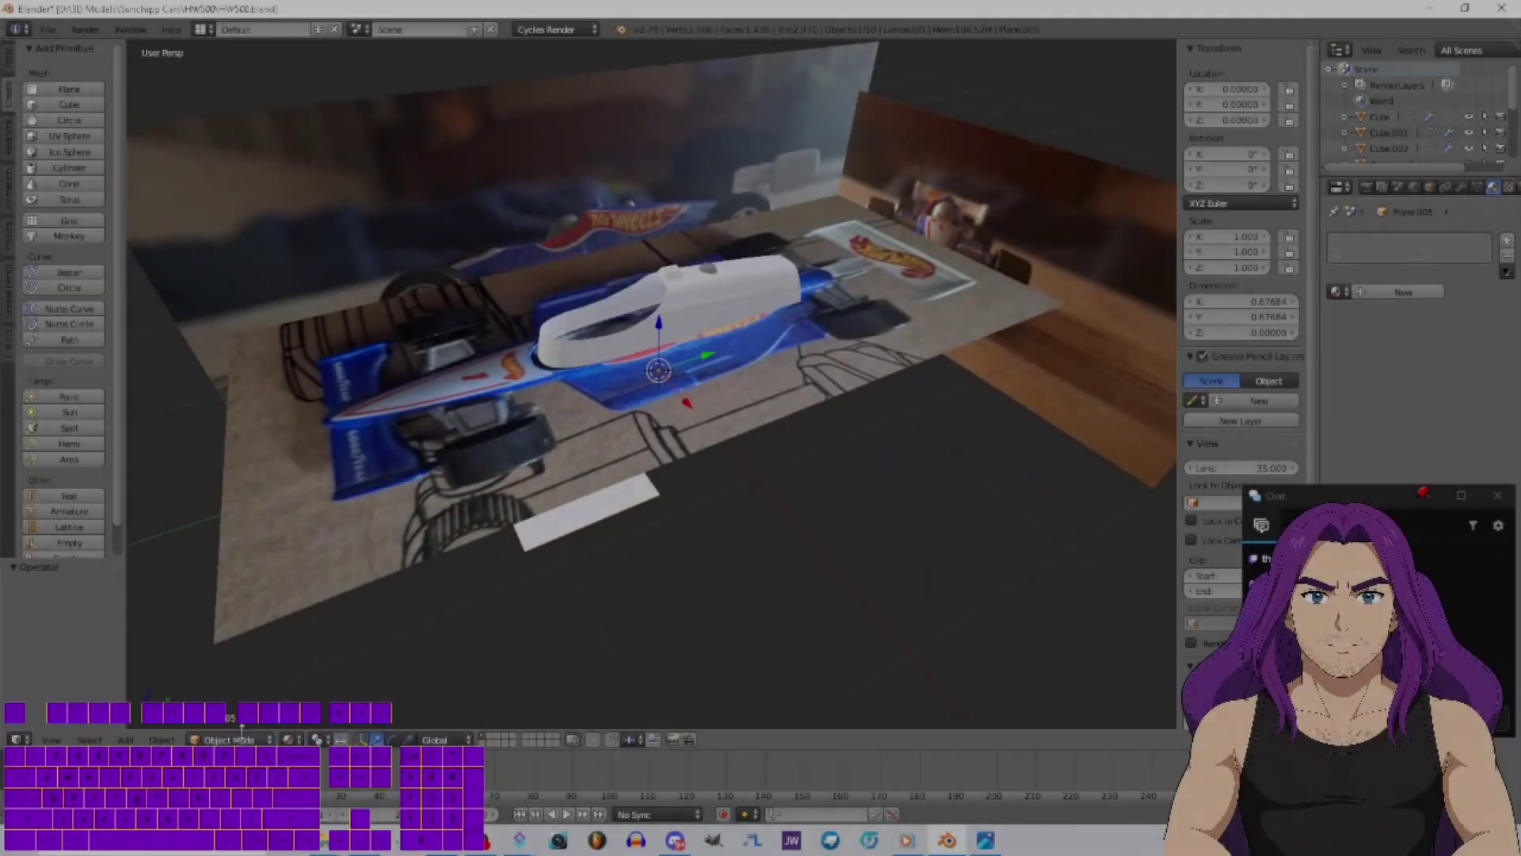
Put the new plane in Edit Mode and raise its face about 0.331 along Z
{"action": "left_click", "coordinate": [230, 739]}
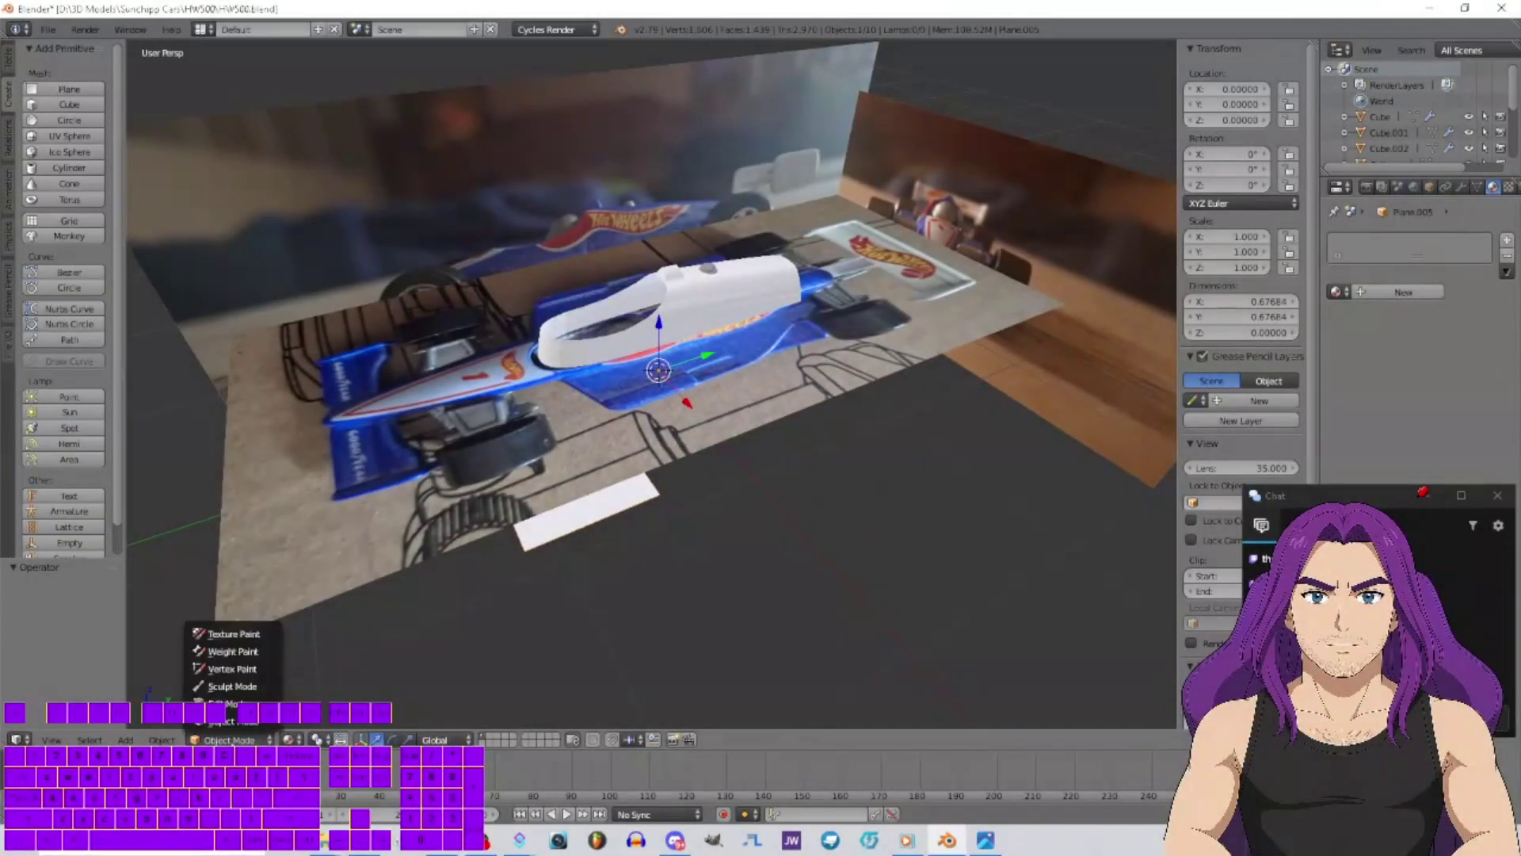
{"action": "left_click", "coordinate": [229, 704]}
{"action": "left_click_drag", "start_coordinate": [564, 432], "coordinate": [558, 384]}
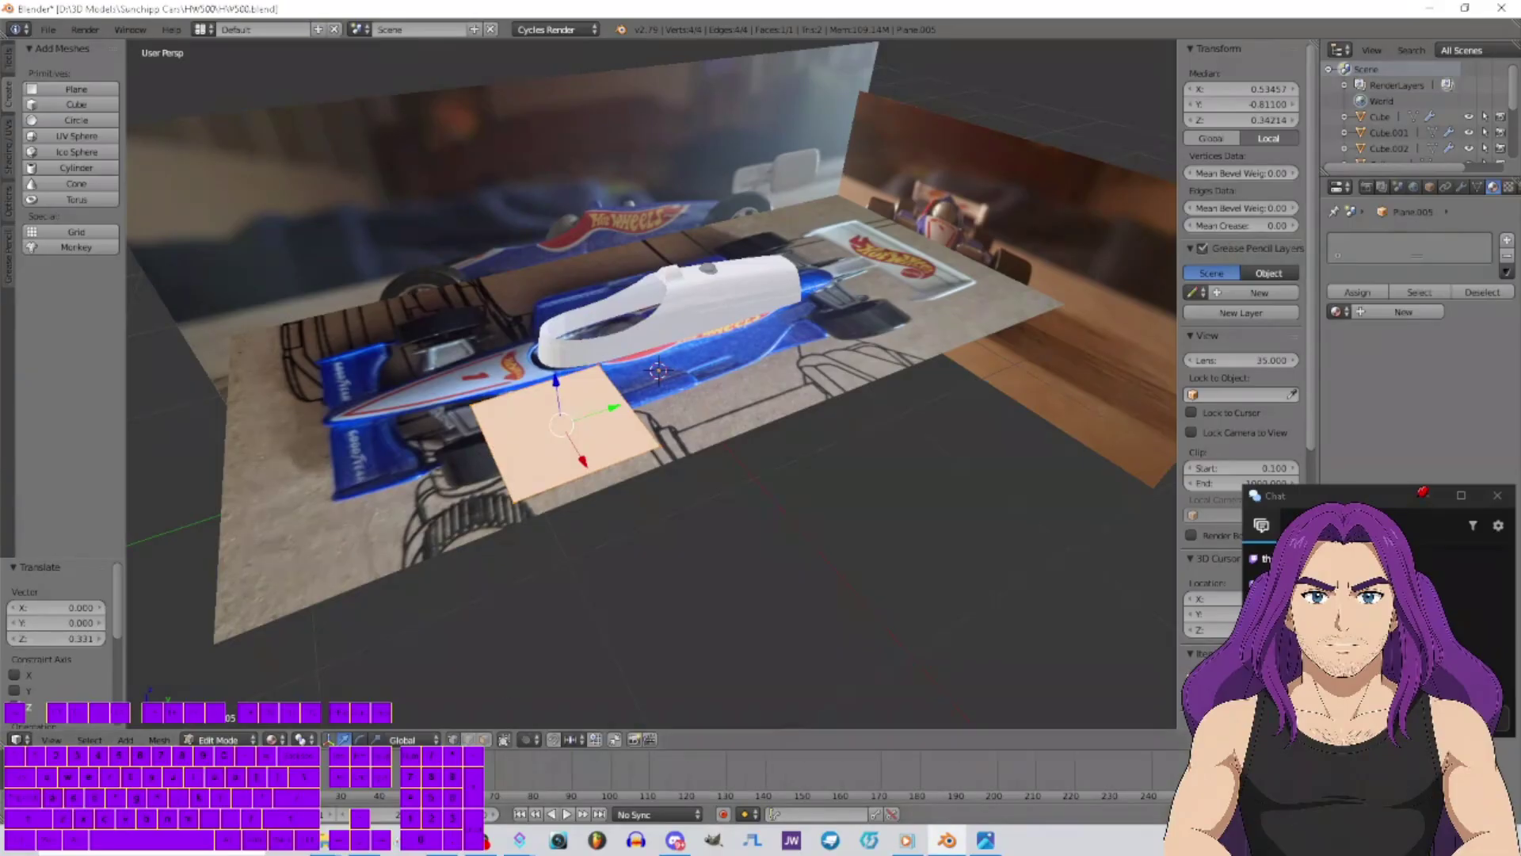
Delete the plane's surplus edges to leave a single edge, and move that edge toward the front of the cockpit
{"action": "right_click", "coordinate": [492, 452]}
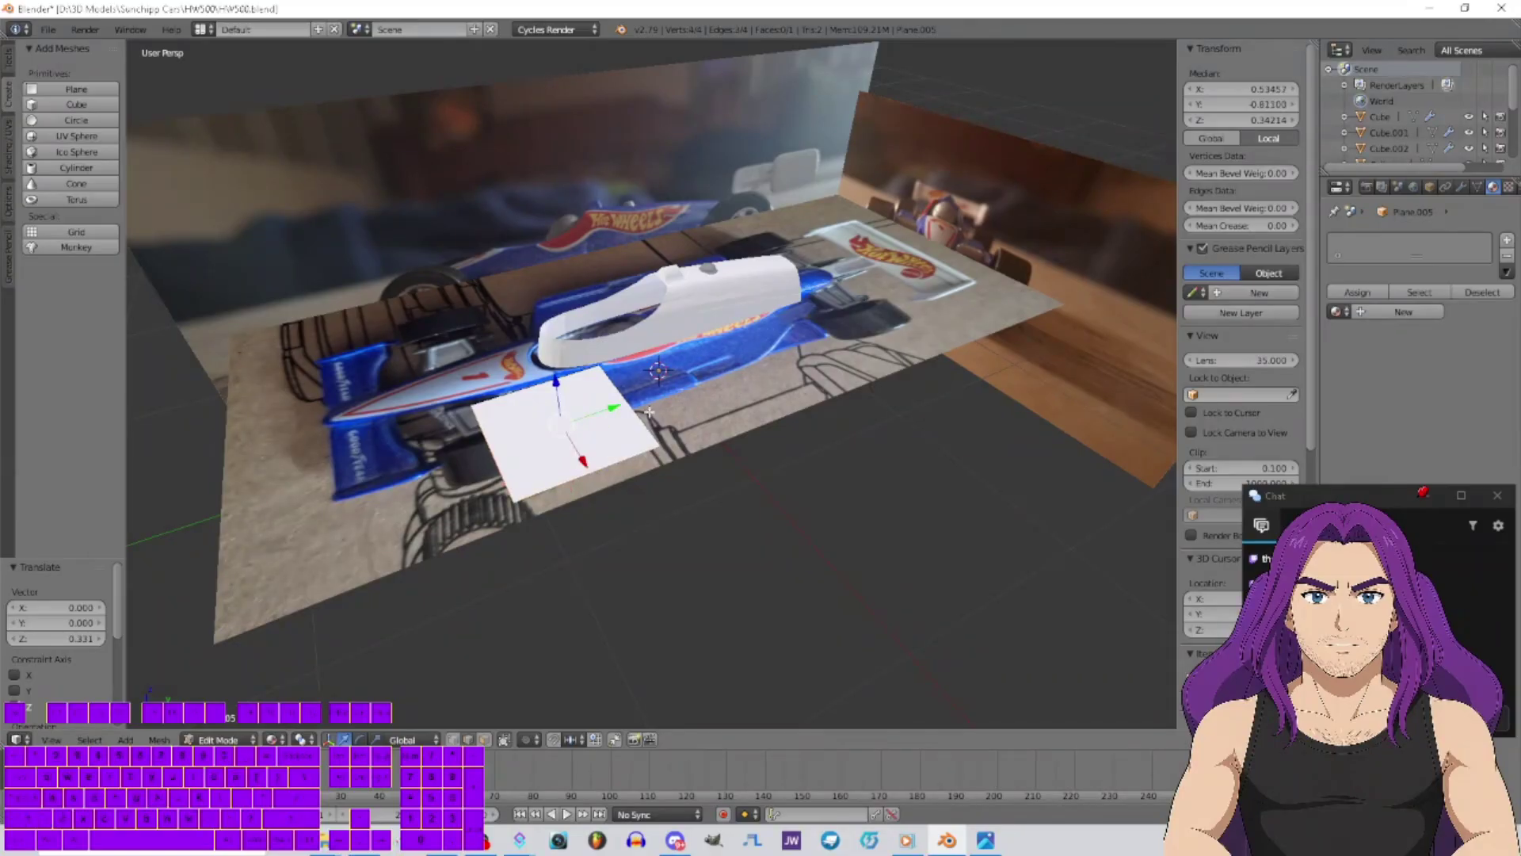
{"action": "key", "text": "x"}
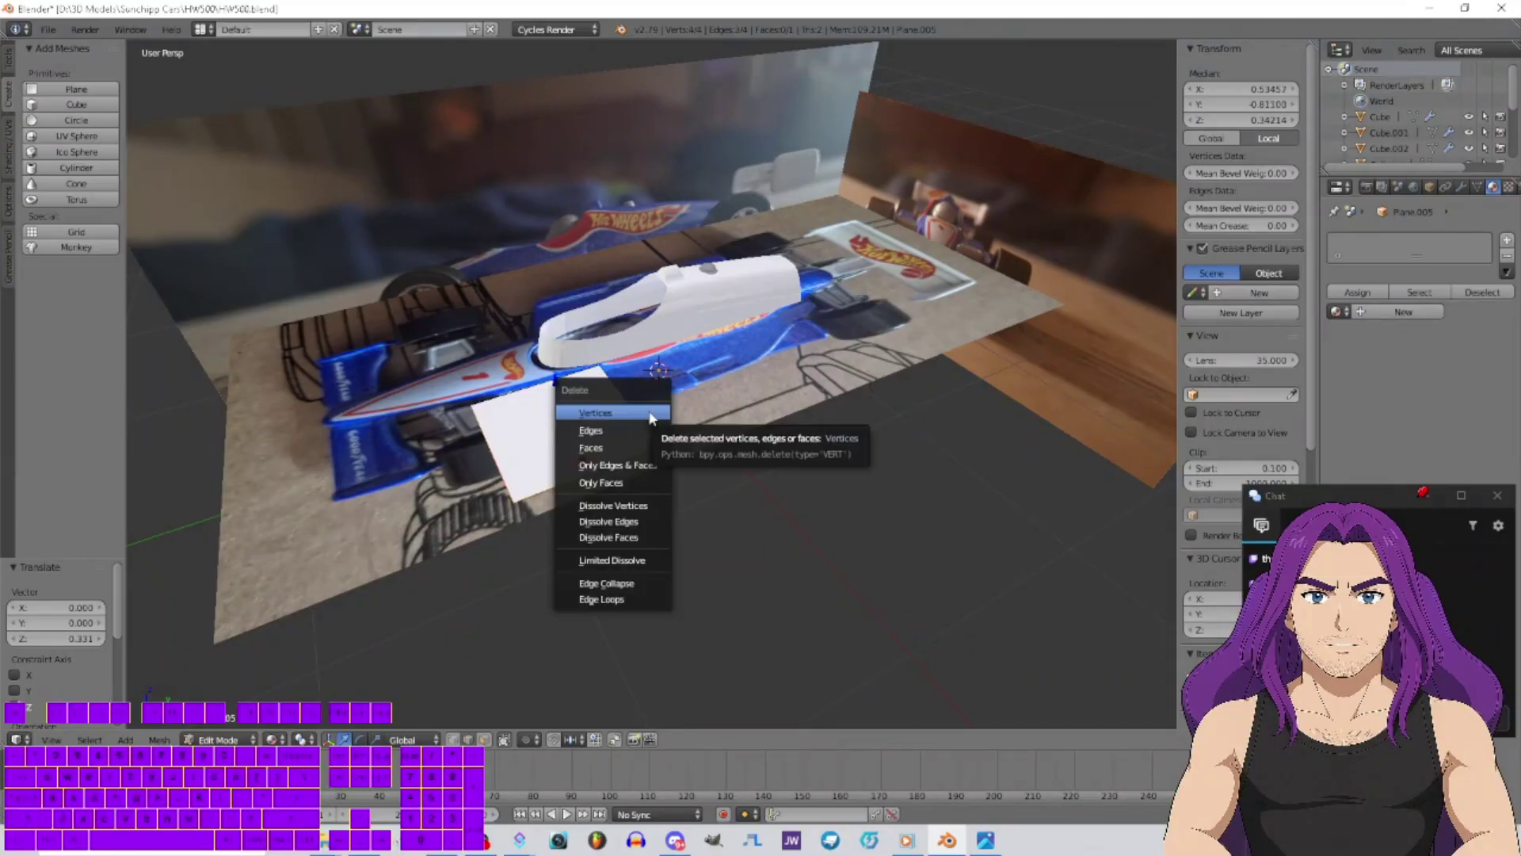
{"action": "left_click", "coordinate": [645, 434]}
{"action": "right_click", "coordinate": [557, 382]}
{"action": "middle_click_drag", "start_coordinate": [557, 382], "coordinate": [645, 492]}
{"action": "scroll", "coordinate": [653, 452], "scroll_direction": "up", "scroll_amount": 3}
{"action": "key", "text": "g"}
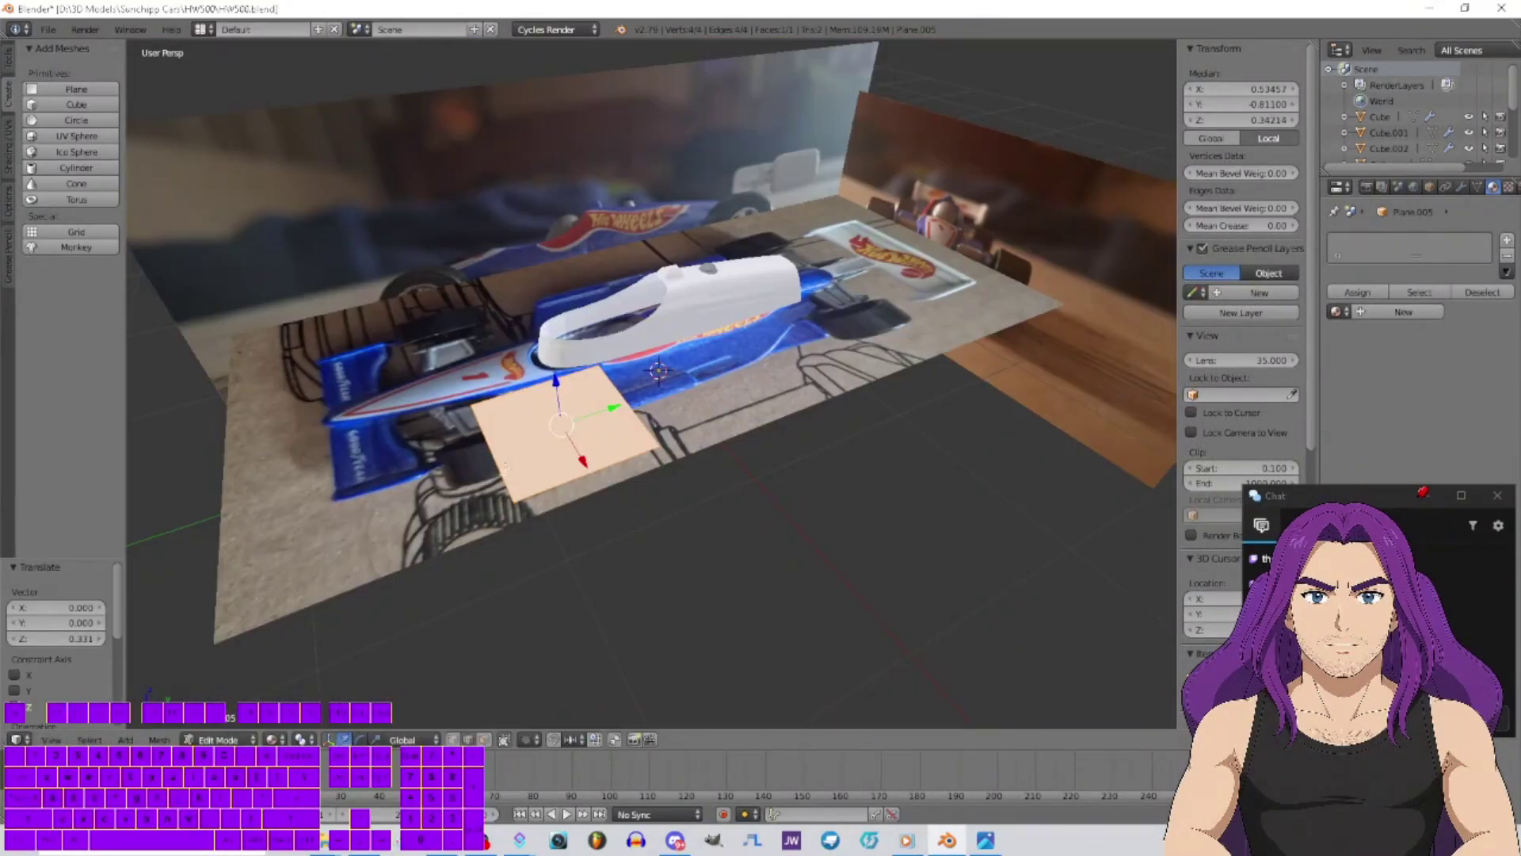
{"action": "right_click", "coordinate": [504, 468]}
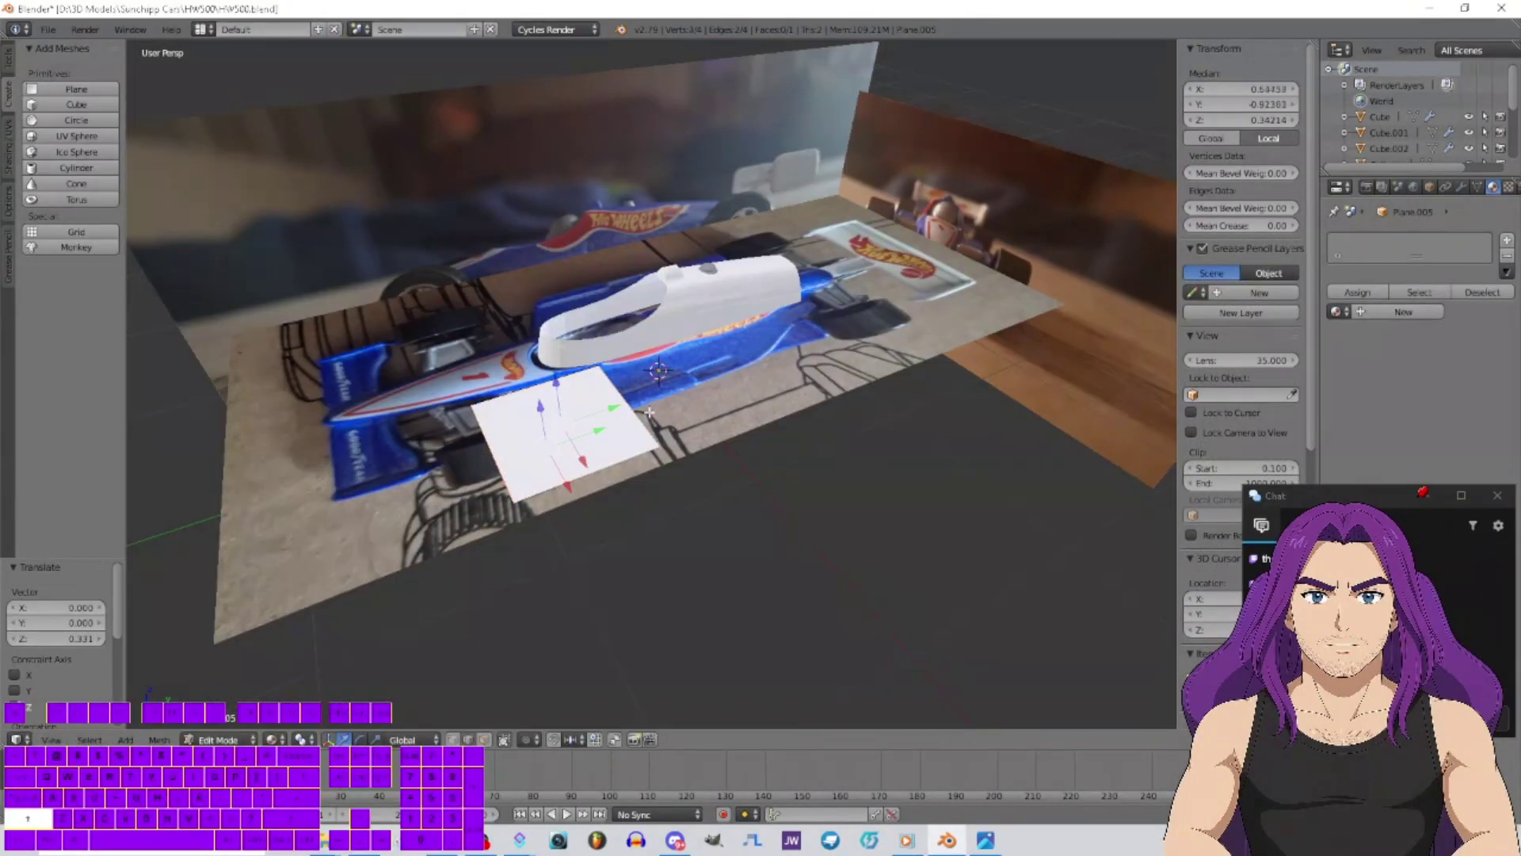
{"action": "key", "text": "x"}
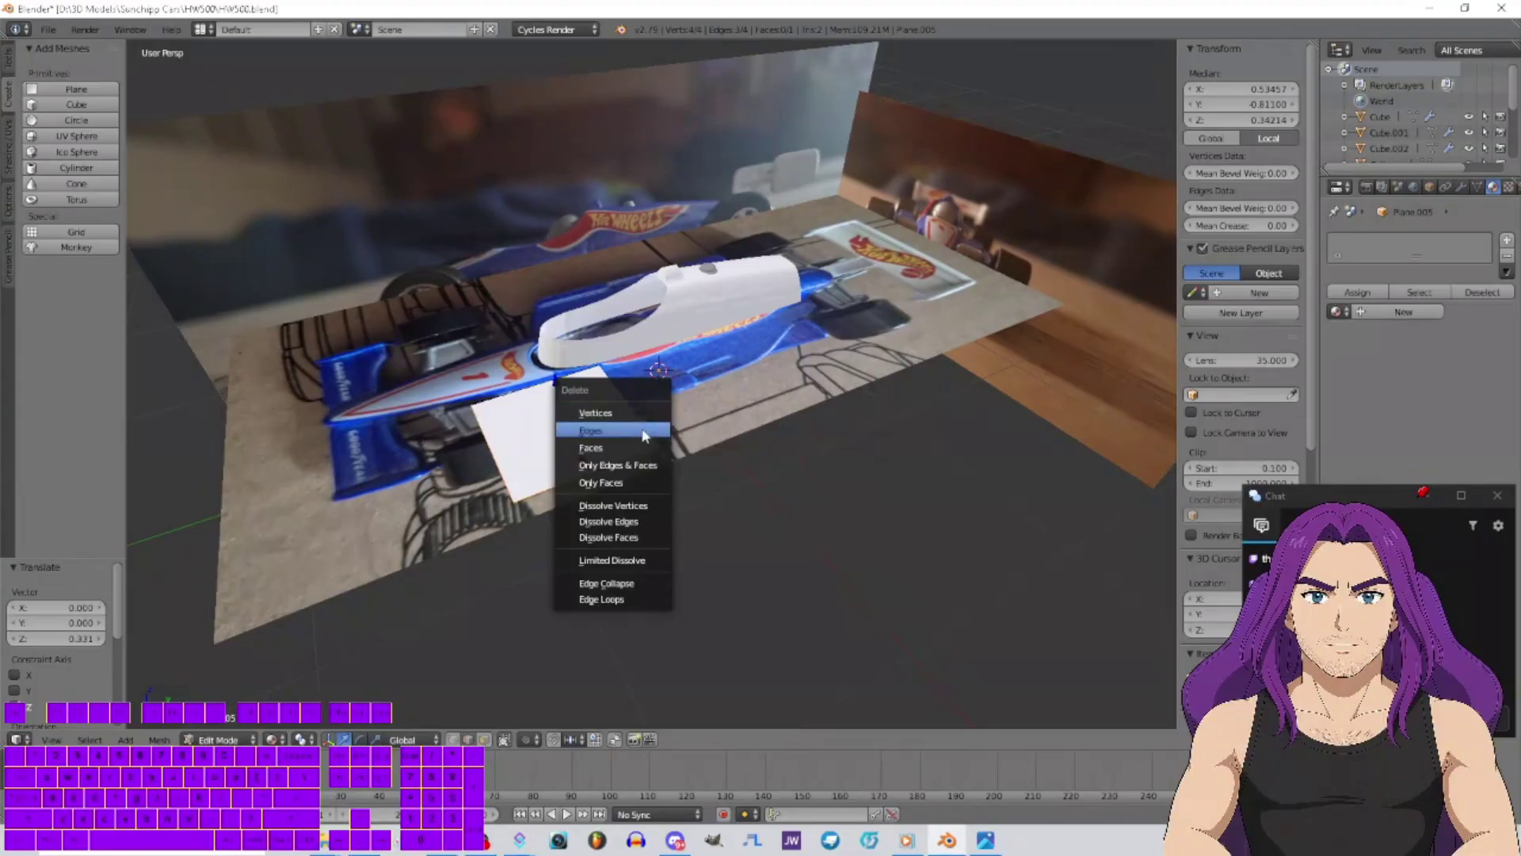
{"action": "left_click", "coordinate": [642, 428]}
{"action": "right_click", "coordinate": [544, 391]}
{"action": "middle_click_drag", "start_coordinate": [544, 391], "coordinate": [653, 451]}
{"action": "scroll", "coordinate": [653, 451], "scroll_direction": "up", "scroll_amount": 2}
{"action": "scroll", "coordinate": [653, 451], "scroll_direction": "up", "scroll_amount": 3}
{"action": "key", "text": "g"}
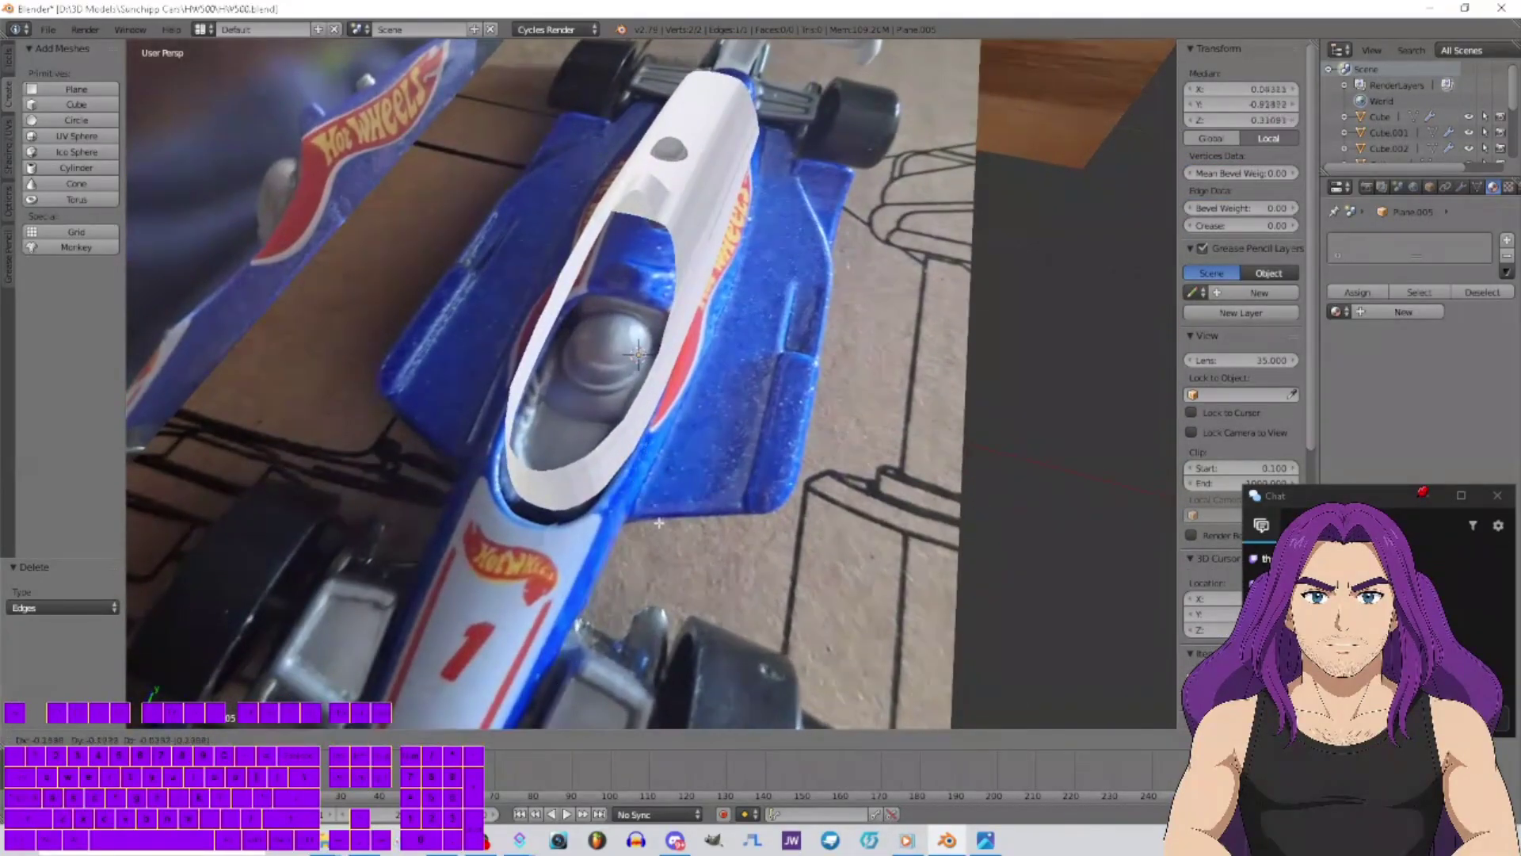
{"action": "middle_click_drag", "start_coordinate": [686, 505], "coordinate": [602, 444]}
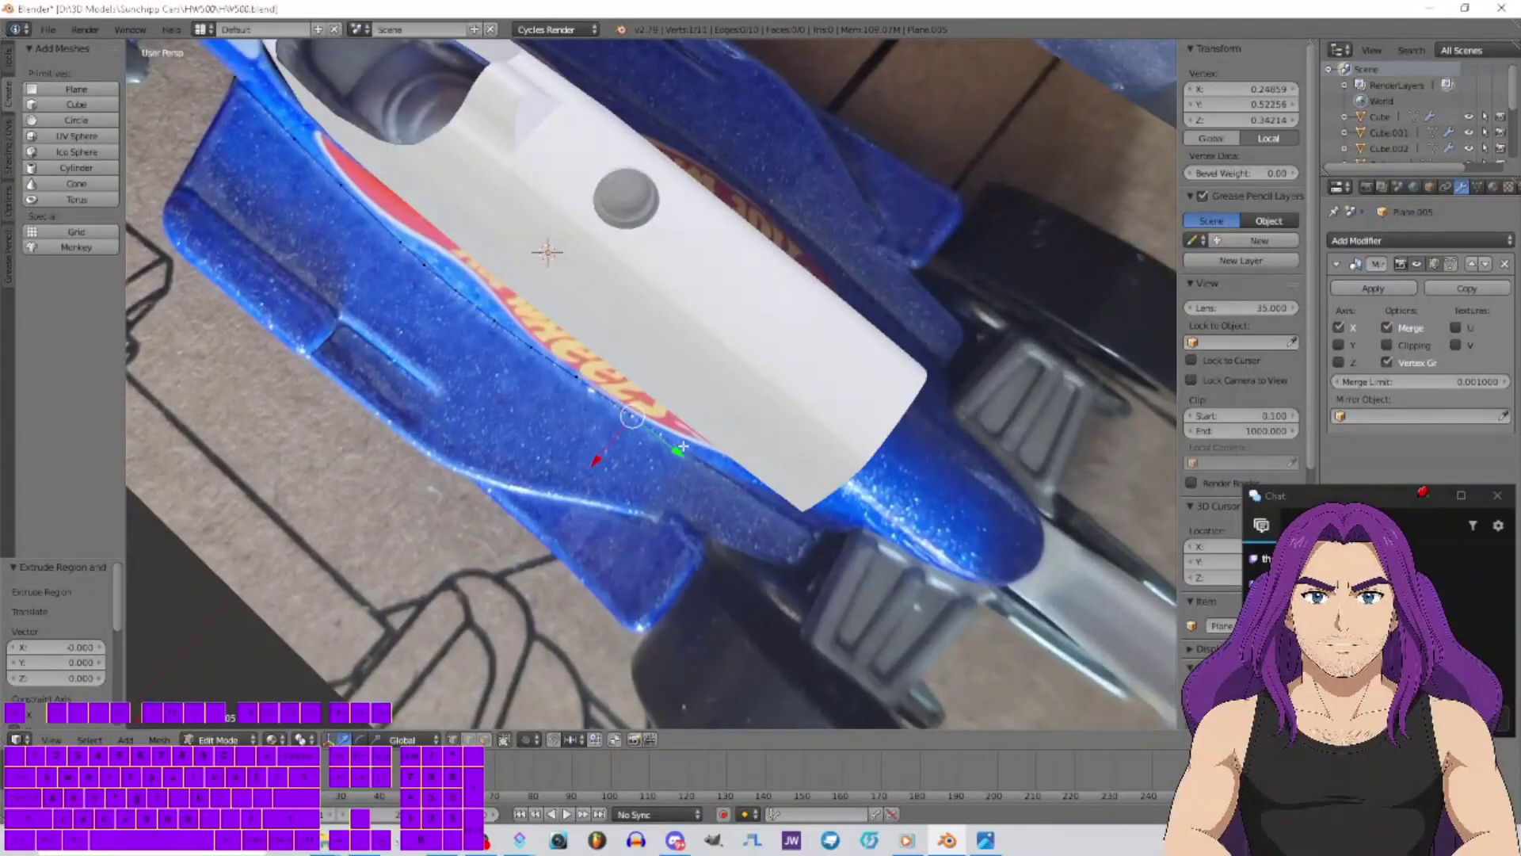
Extrude the body outline's end vertex rearward beside the engine cover, placing each point on the top reference
{"action": "left_click_drag", "start_coordinate": [680, 449], "coordinate": [668, 519]}
{"action": "middle_click_drag", "start_coordinate": [670, 511], "coordinate": [591, 438]}
{"action": "key", "text": "e"}
{"action": "left_click", "coordinate": [591, 438]}
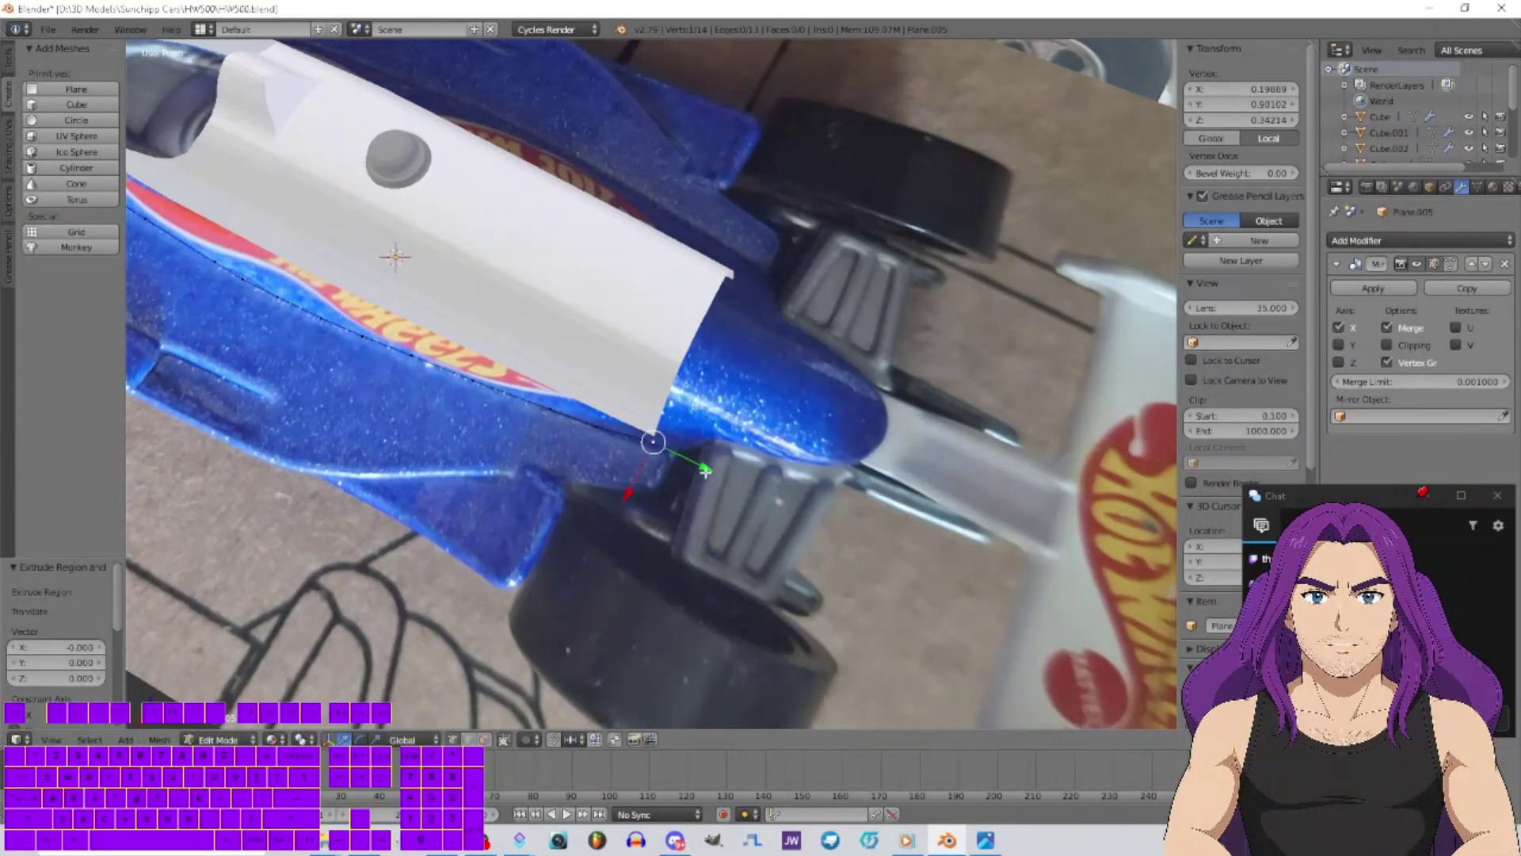
{"action": "left_click_drag", "start_coordinate": [659, 498], "coordinate": [662, 500]}
{"action": "middle_click_drag", "start_coordinate": [661, 499], "coordinate": [697, 499]}
Extrude the outline's front vertex forward along Y beside the nose and align each new point along X with the reference
{"action": "left_click_drag", "start_coordinate": [620, 507], "coordinate": [620, 509]}
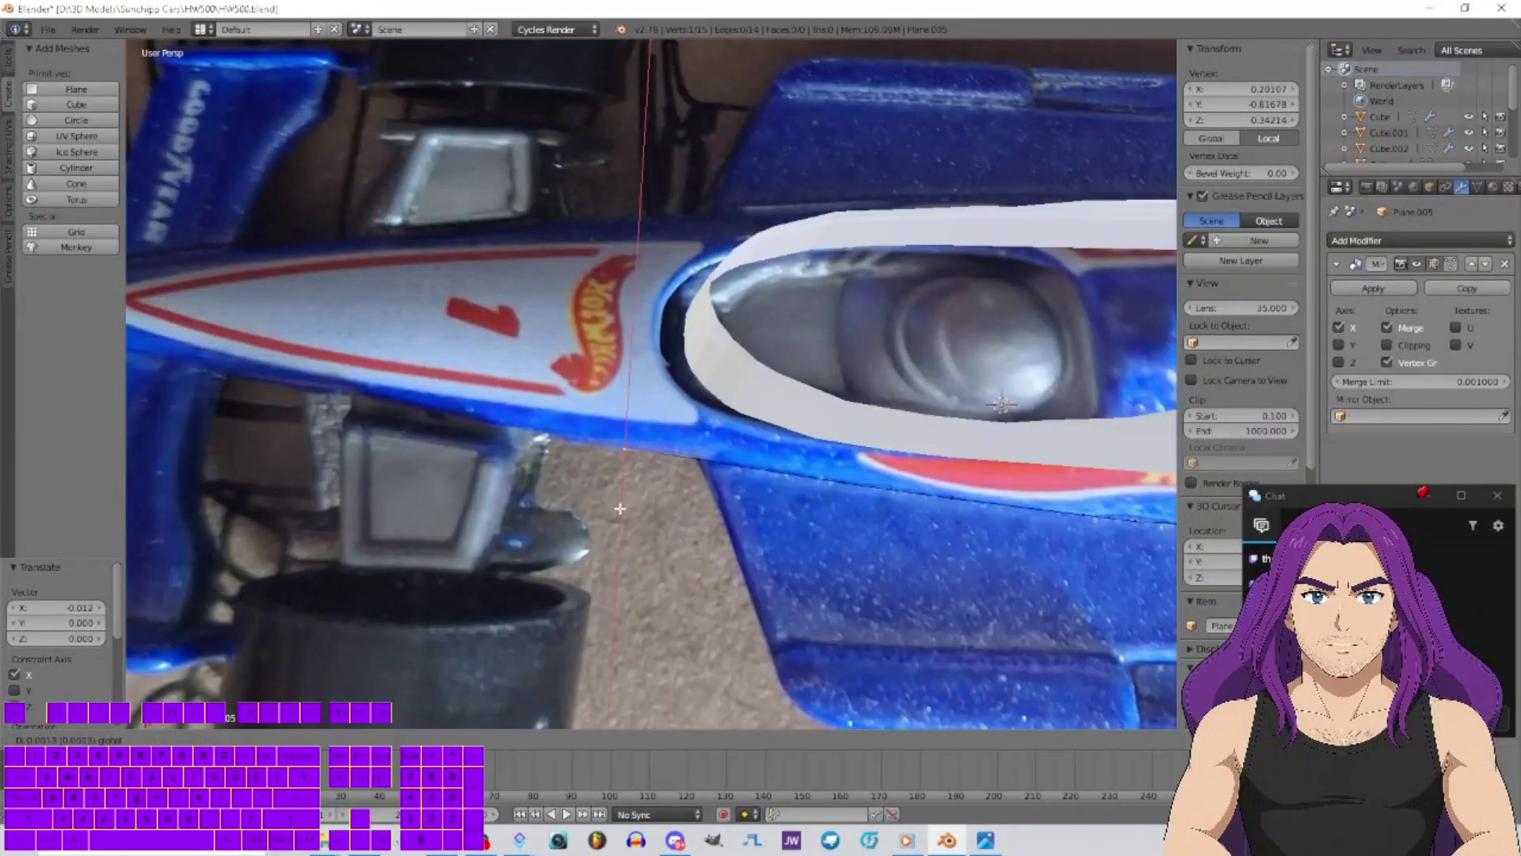
{"action": "left_click", "coordinate": [659, 457]}
{"action": "middle_click_drag", "start_coordinate": [659, 457], "coordinate": [675, 534]}
{"action": "left_click", "coordinate": [699, 522]}
{"action": "scroll", "coordinate": [590, 504], "scroll_direction": "up", "scroll_amount": 1}
{"action": "scroll", "coordinate": [675, 534], "scroll_direction": "down", "scroll_amount": 1}
{"action": "key", "text": "e"}
{"action": "key", "text": "y"}
{"action": "left_click", "coordinate": [716, 481]}
{"action": "key", "text": "g"}
{"action": "key", "text": "x"}
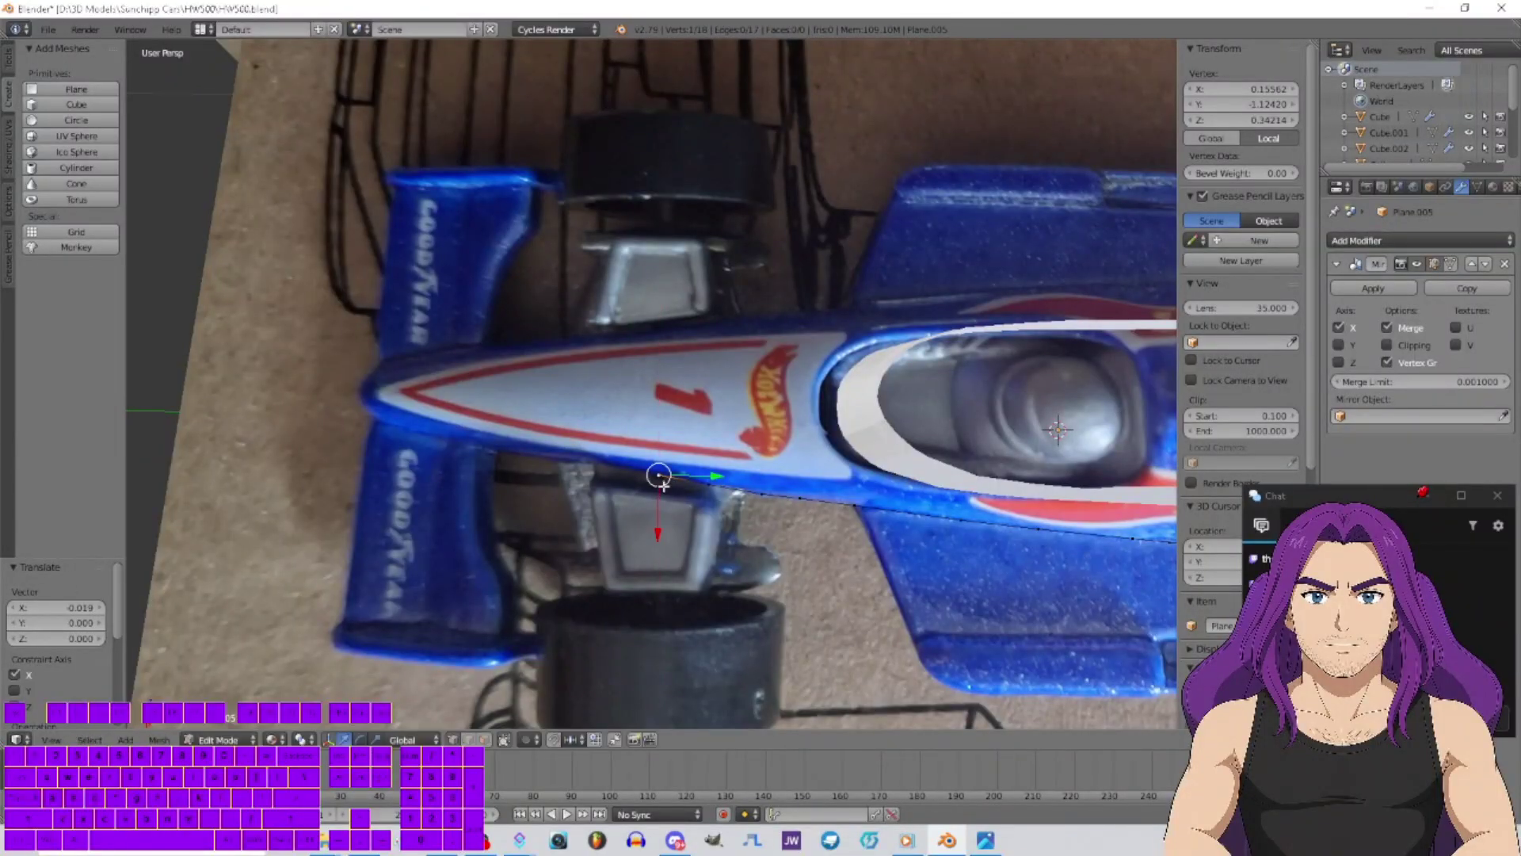
Move the outline's end vertex about 0.55 forward along Y and shift it inward along X to the nose tip
{"action": "left_click_drag", "start_coordinate": [706, 473], "coordinate": [457, 468]}
{"action": "left_click_drag", "start_coordinate": [403, 535], "coordinate": [403, 531]}
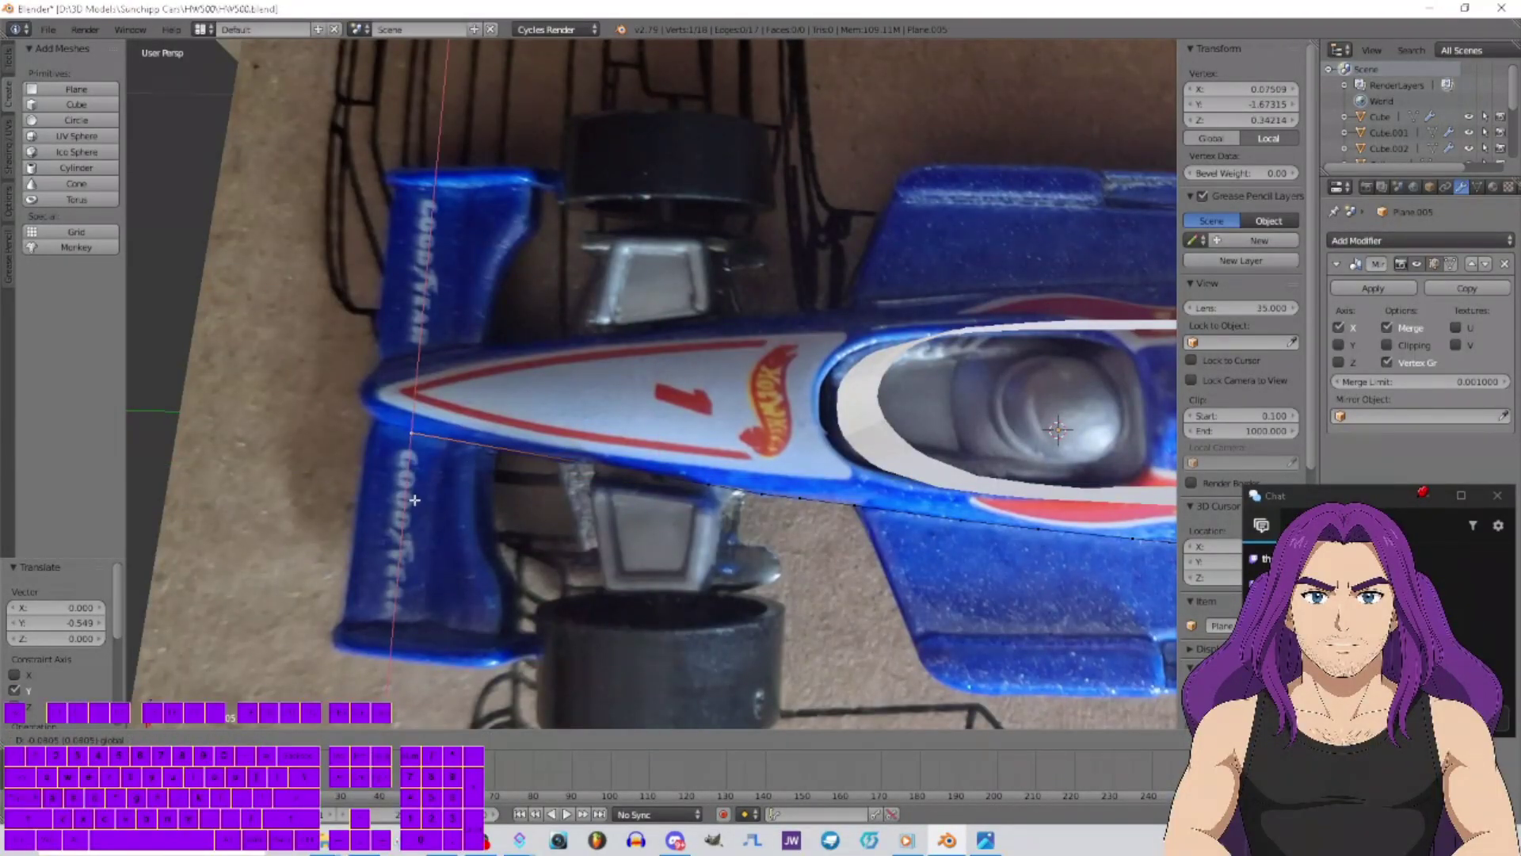
{"action": "left_click", "coordinate": [414, 500]}
{"action": "middle_click_drag", "start_coordinate": [415, 500], "coordinate": [502, 509]}
{"action": "key", "text": "g"}
{"action": "key", "text": "y"}
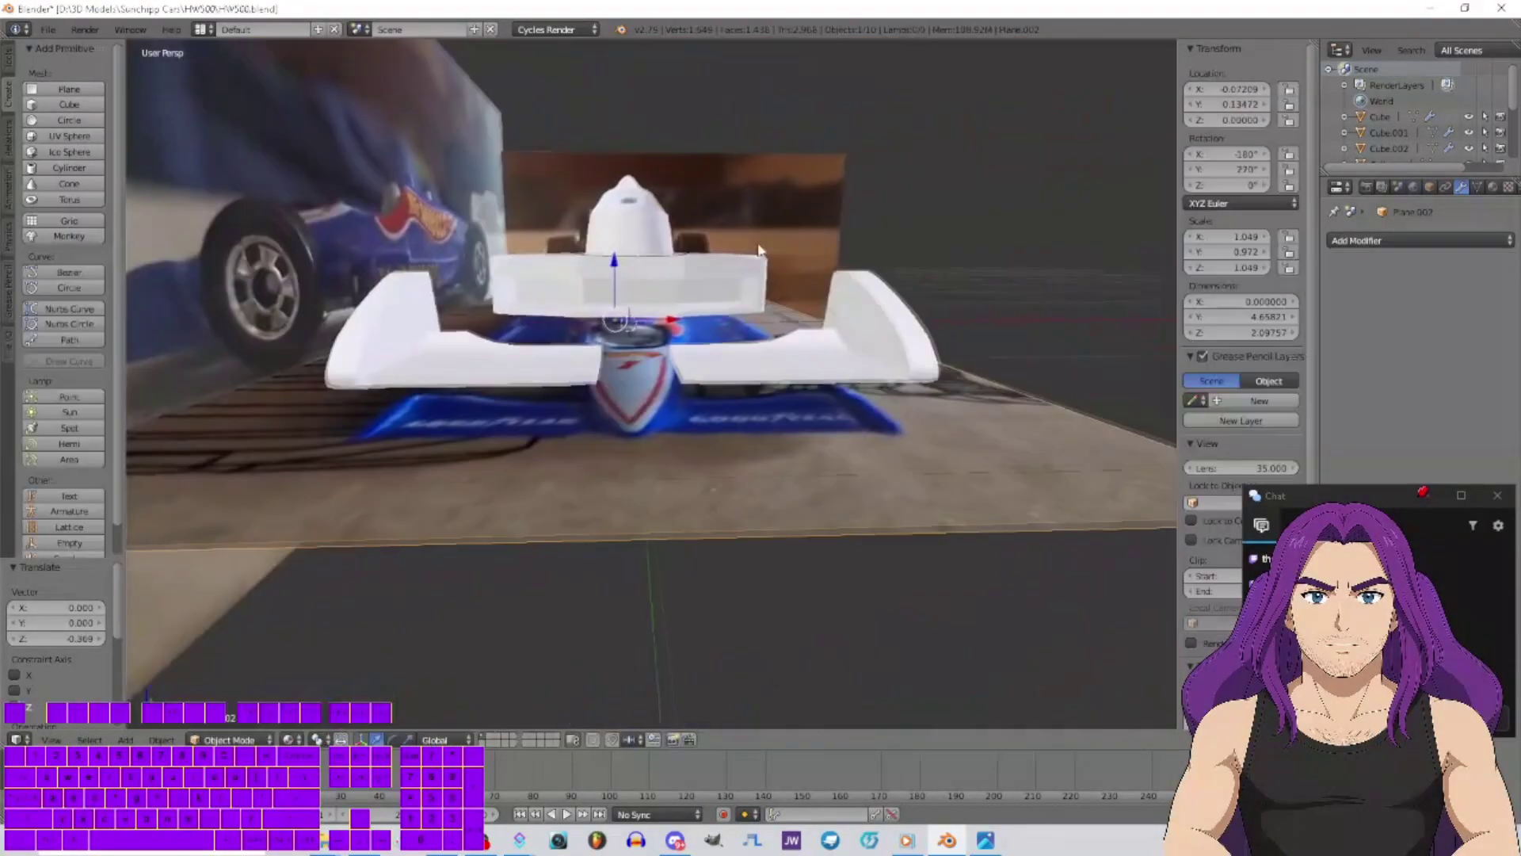
Select the flat body outline in front of the car and enter Edit Mode on it
{"action": "middle_click_drag", "start_coordinate": [768, 238], "coordinate": [373, 252]}
{"action": "right_click", "coordinate": [374, 251]}
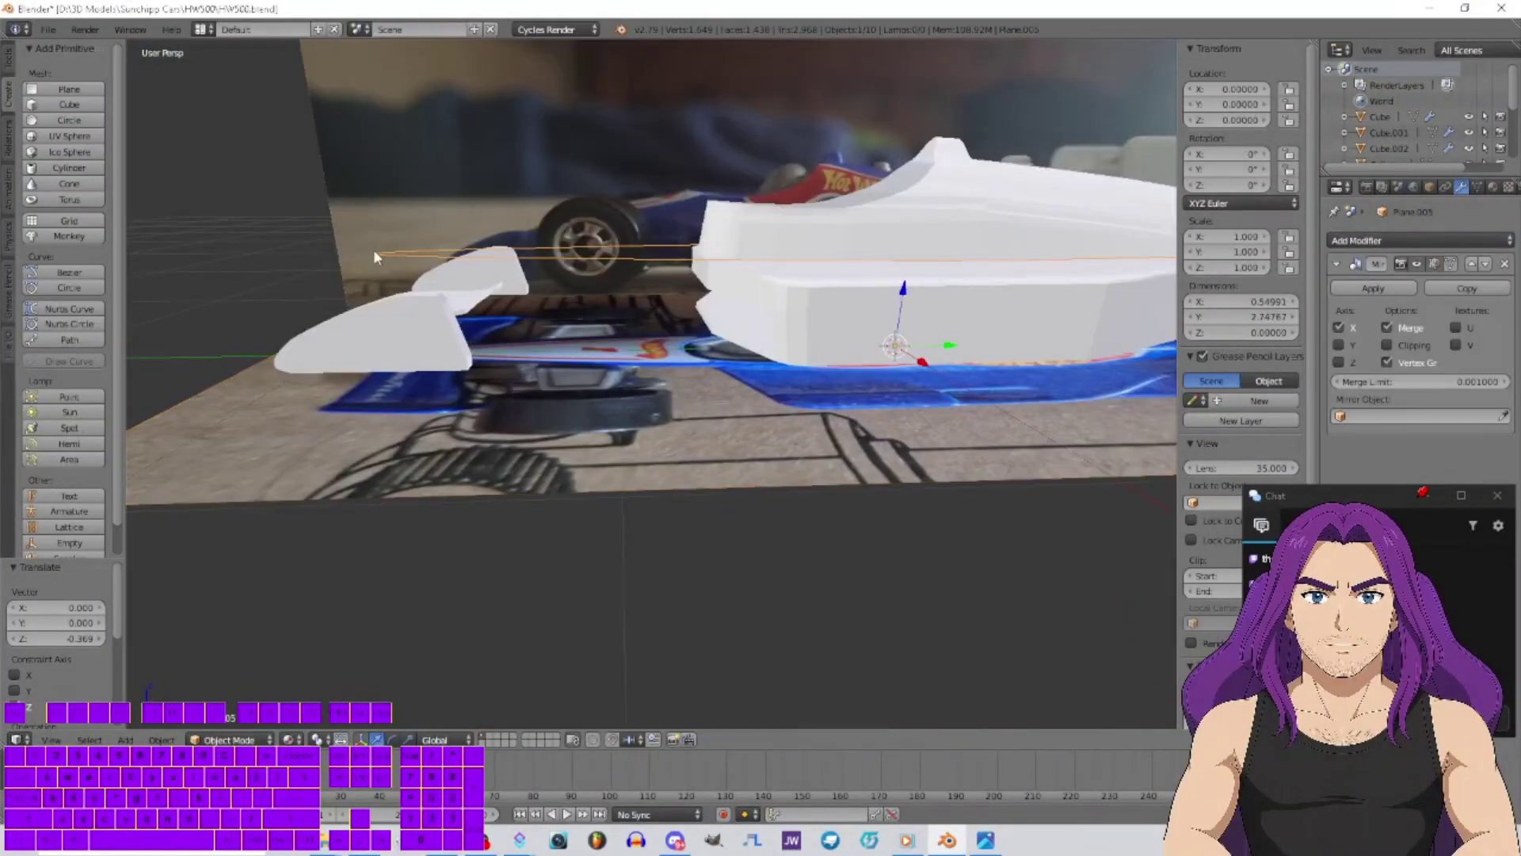
{"action": "left_click", "coordinate": [236, 704]}
{"action": "middle_click_drag", "start_coordinate": [469, 410], "coordinate": [330, 412]}
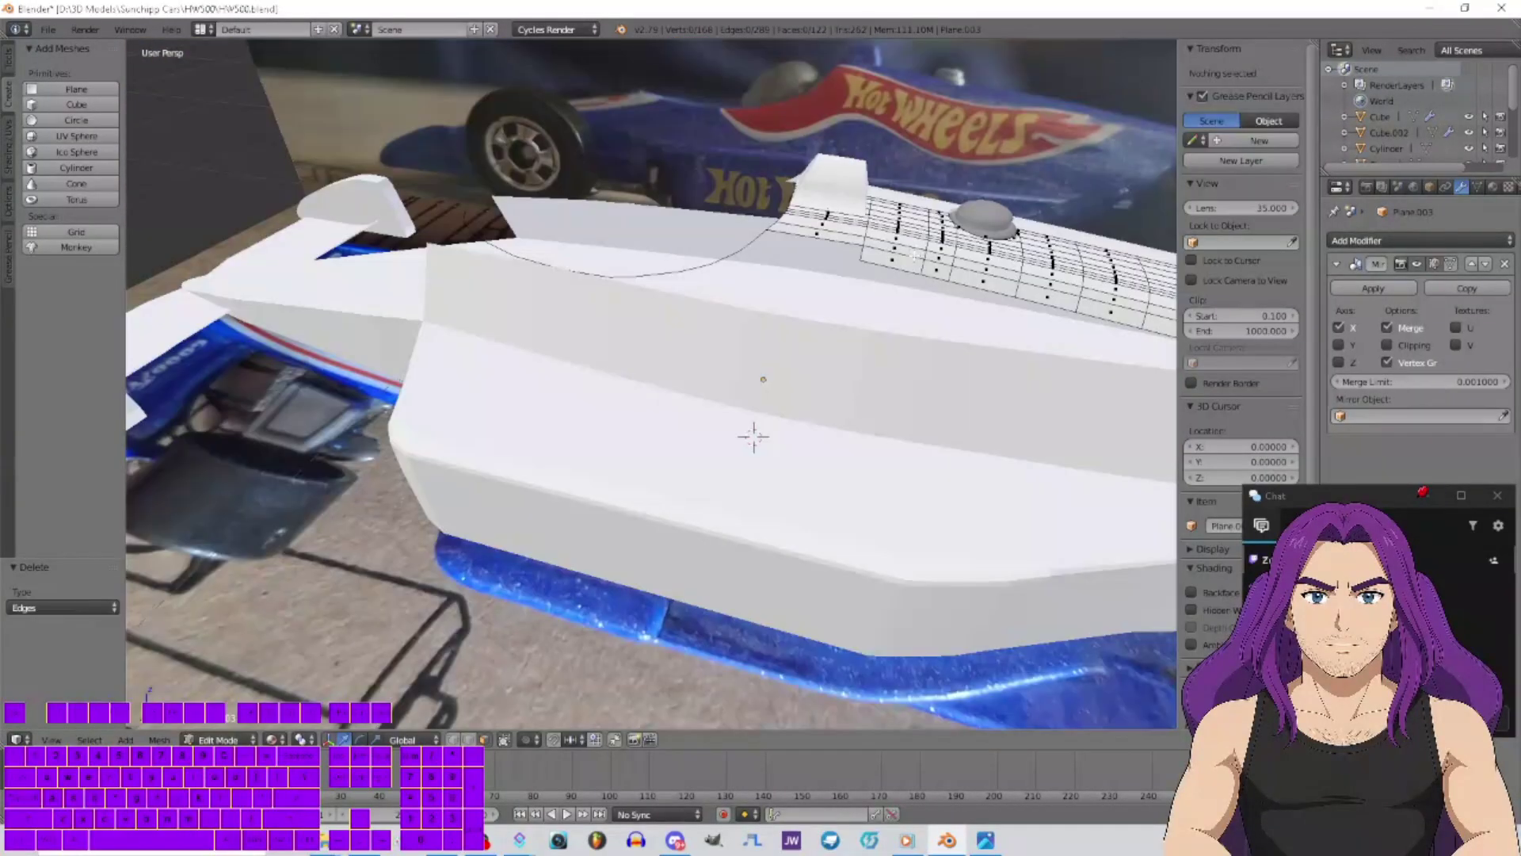
Delete the selected lowest row of faces along the side of the engine cover
{"action": "middle_click_drag", "start_coordinate": [1164, 330], "coordinate": [710, 251]}
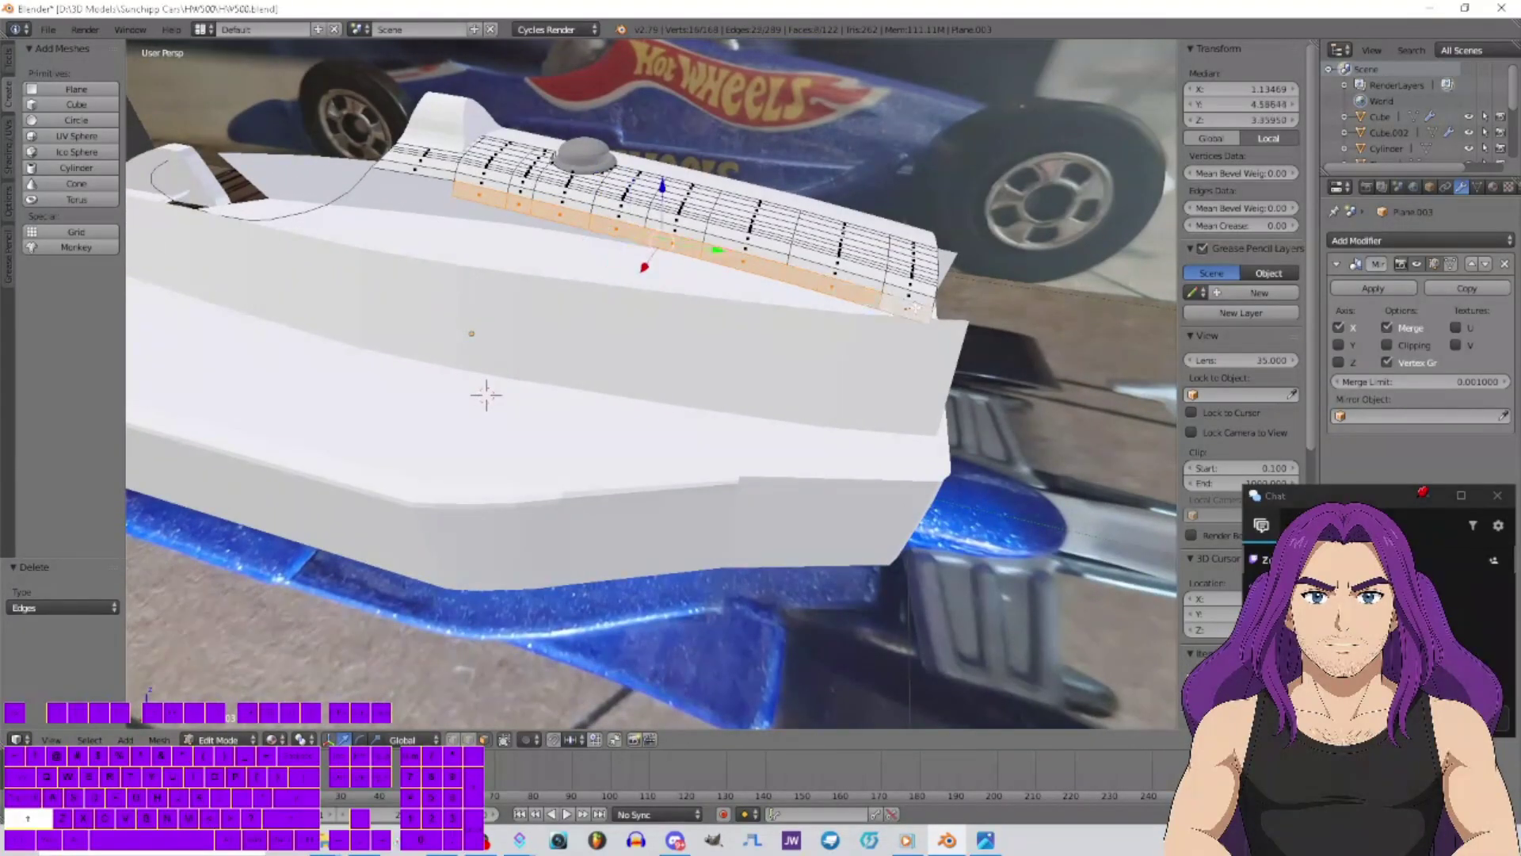
{"action": "key", "text": "x"}
{"action": "left_click", "coordinate": [845, 328]}
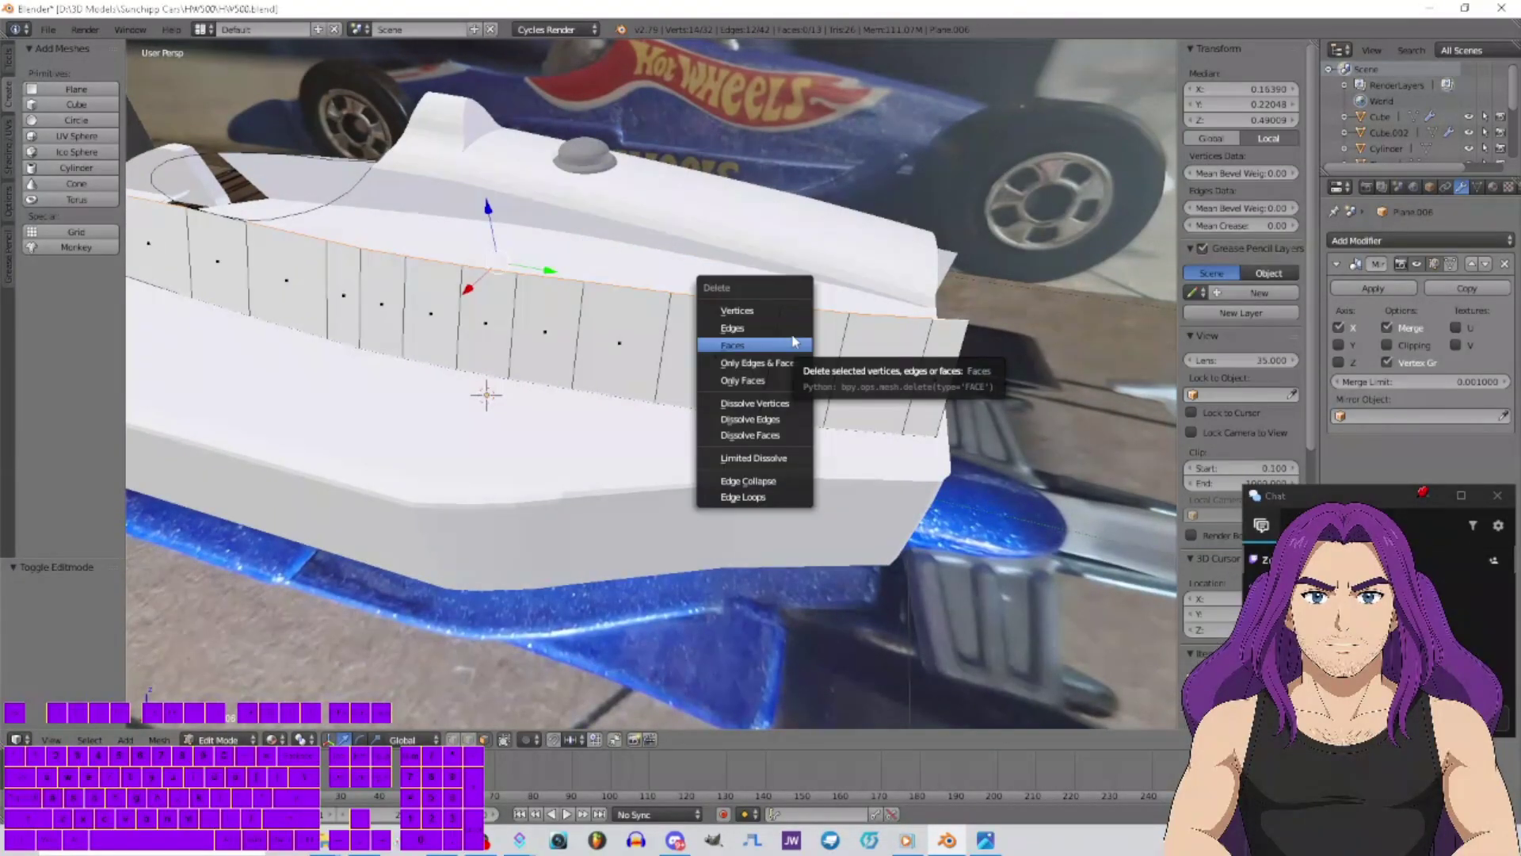
Delete the body side wall's faces and its leftover upright edges using edge selection, keeping the outline curves
{"action": "left_click", "coordinate": [795, 345]}
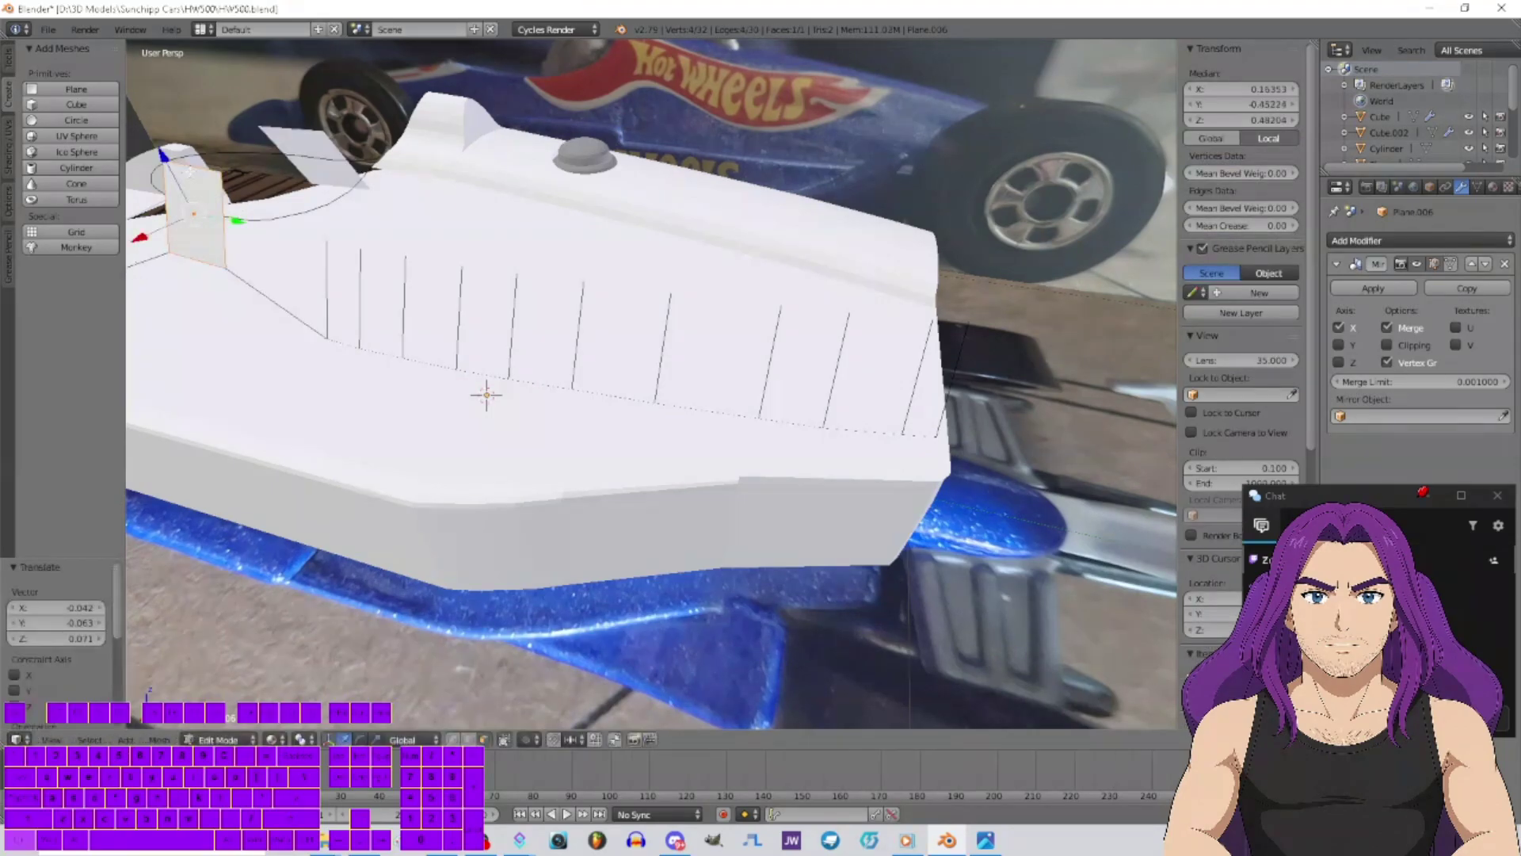
{"action": "left_click", "coordinate": [472, 739]}
{"action": "key", "text": "x"}
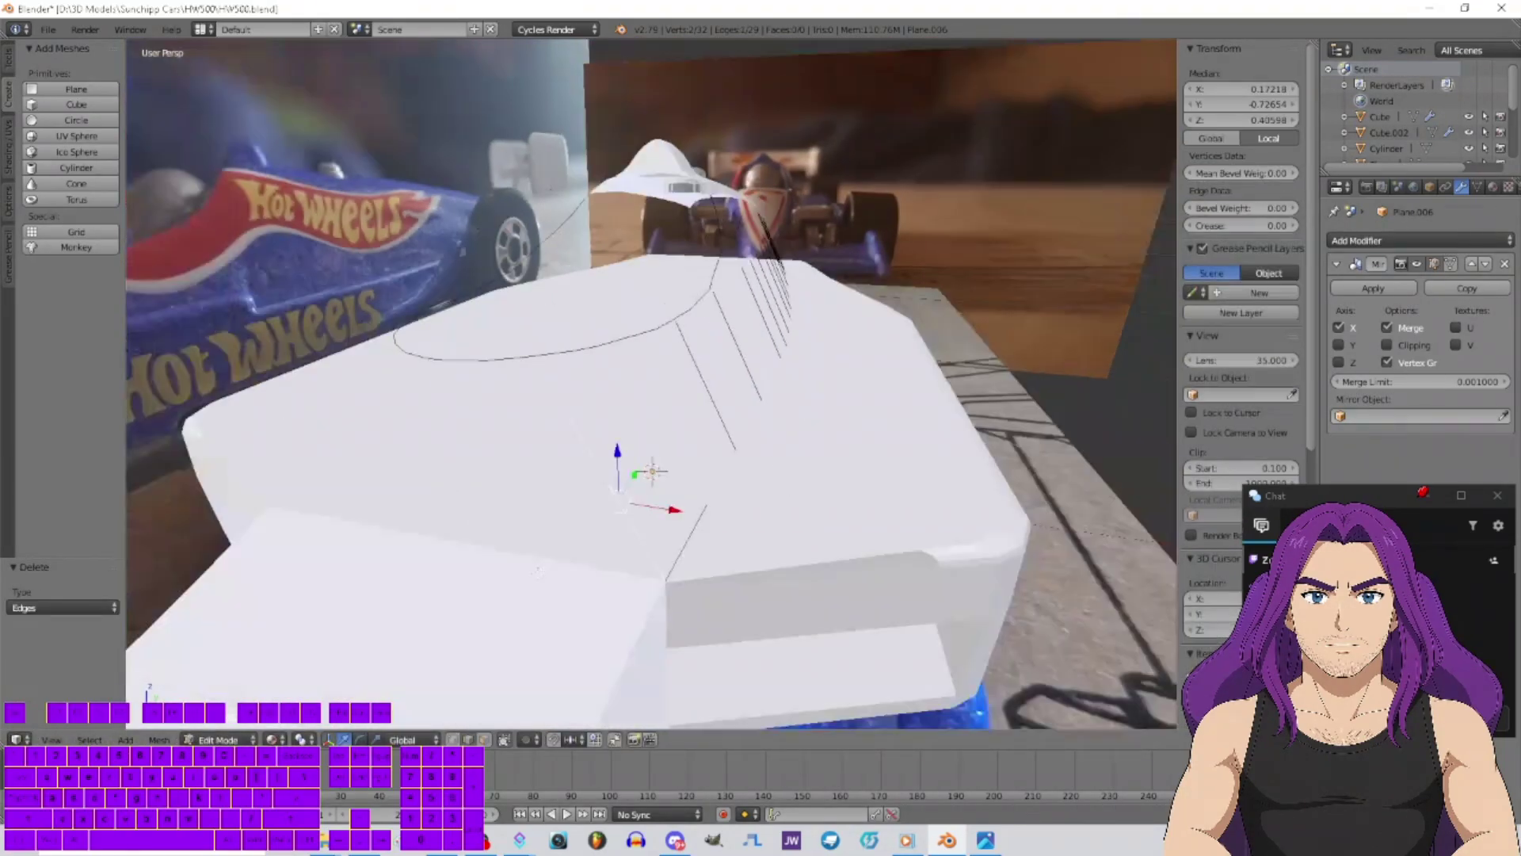
{"action": "right_click", "coordinate": [650, 366], "text": "shift"}
{"action": "right_click", "coordinate": [713, 295], "text": "shift"}
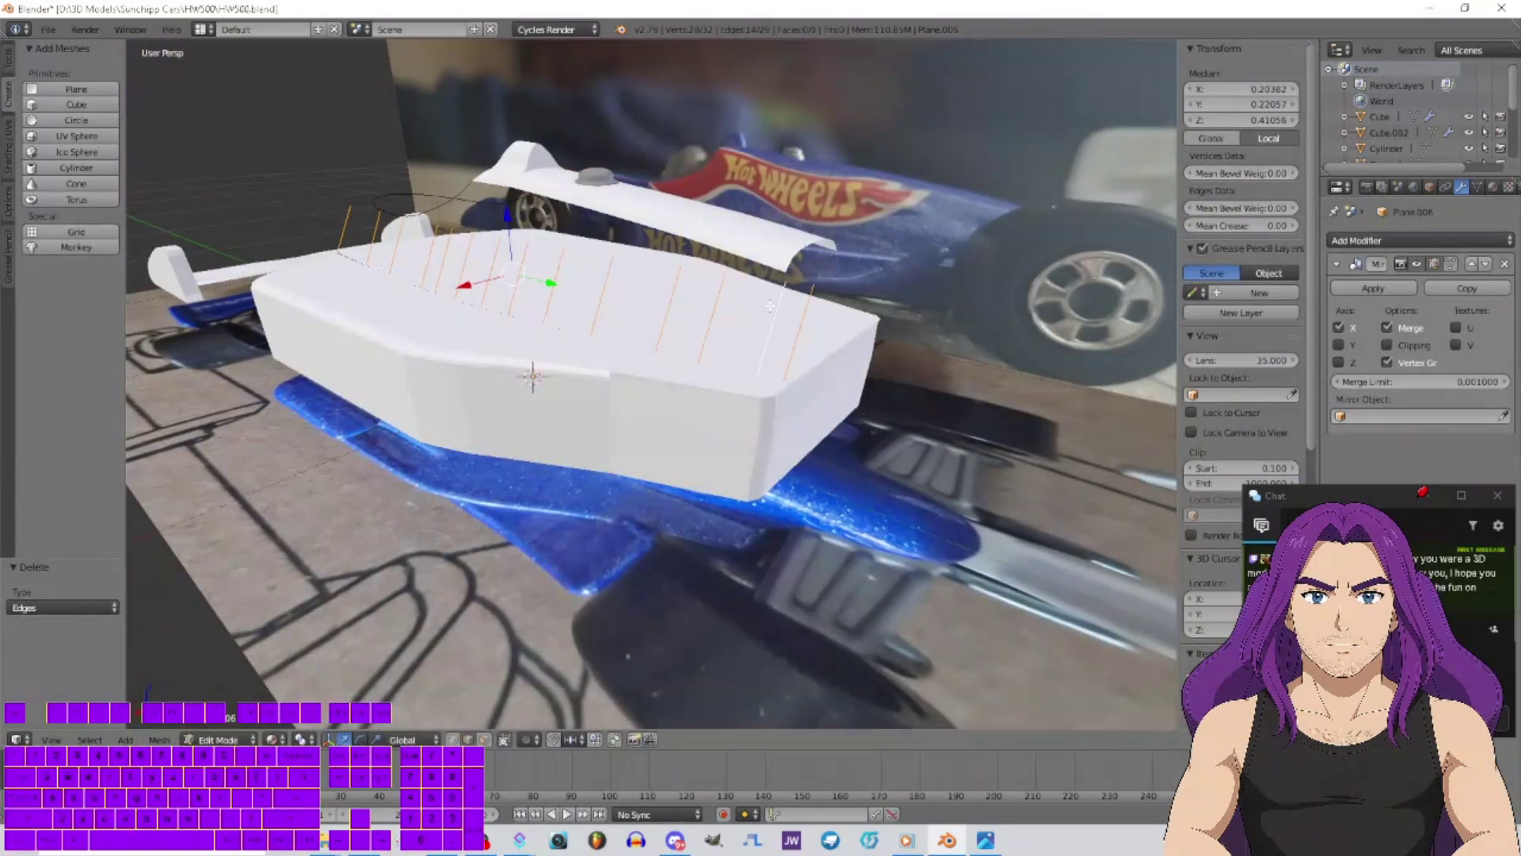
{"action": "key", "text": "a"}
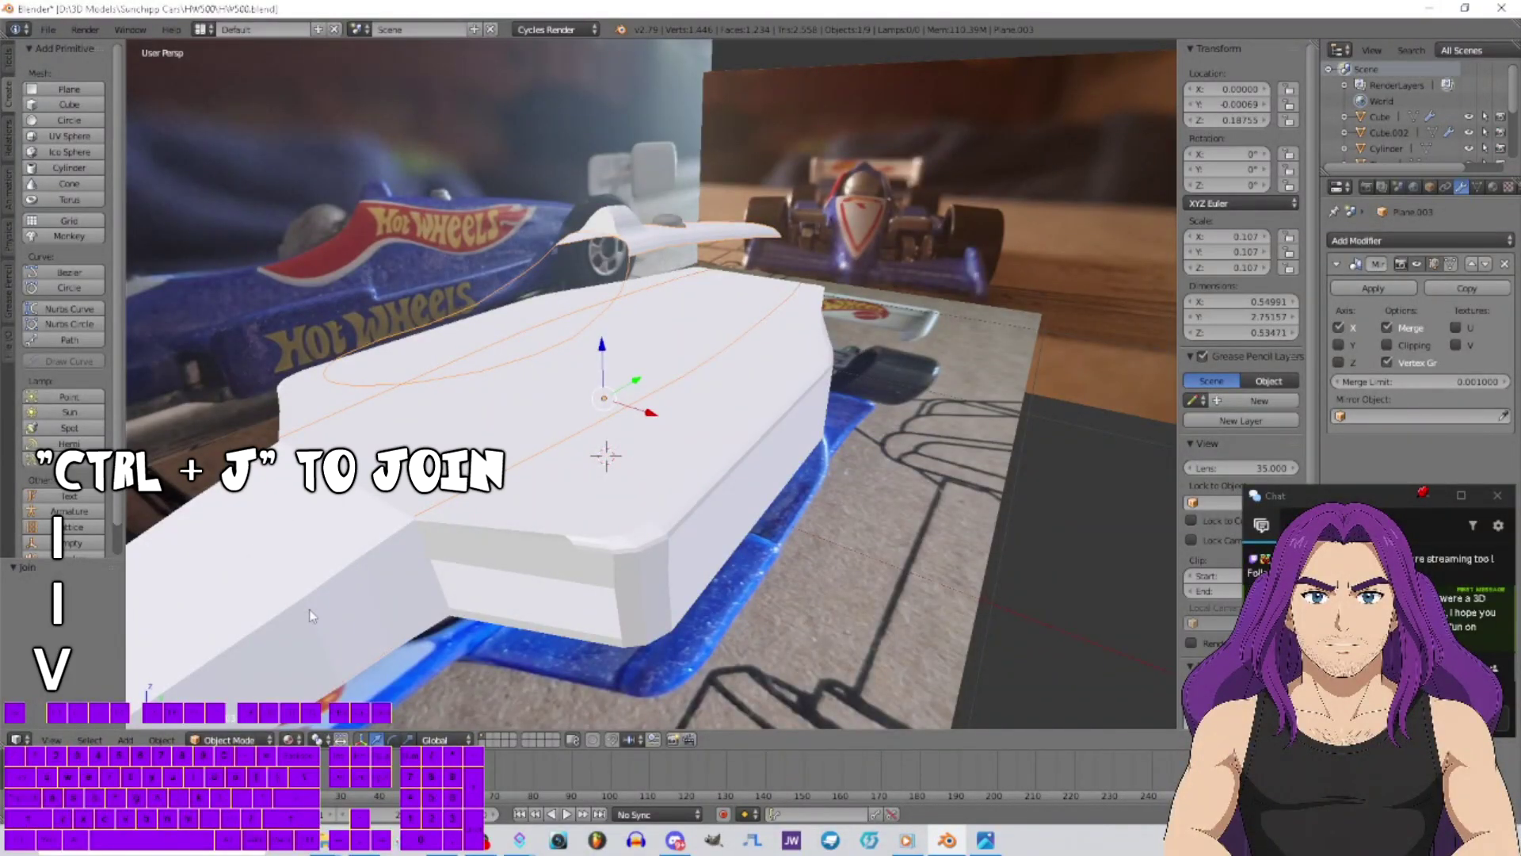
Open the joined body mesh in Edit Mode with vertex selection and connect two front cockpit-curve vertices to the lower outline with edges
{"action": "left_click", "coordinate": [238, 739]}
{"action": "left_click", "coordinate": [242, 702]}
{"action": "middle_click_drag", "start_coordinate": [566, 372], "coordinate": [502, 439]}
{"action": "left_click", "coordinate": [452, 739]}
{"action": "right_click", "coordinate": [454, 321]}
{"action": "right_click", "coordinate": [427, 408], "text": "shift"}
{"action": "key", "text": "f"}
{"action": "right_click", "coordinate": [507, 317]}
{"action": "right_click", "coordinate": [511, 406], "text": "shift"}
{"action": "key", "text": "f"}
Connect three more vertices along the rising cockpit curve to the matching lower outline vertices with edges
{"action": "right_click", "coordinate": [530, 311]}
{"action": "right_click", "coordinate": [612, 403], "text": "shift"}
{"action": "key", "text": "f"}
{"action": "right_click", "coordinate": [574, 297]}
{"action": "right_click", "coordinate": [652, 401], "text": "shift"}
{"action": "key", "text": "f"}
{"action": "right_click", "coordinate": [600, 283]}
{"action": "right_click", "coordinate": [696, 398], "text": "shift"}
{"action": "key", "text": "f"}
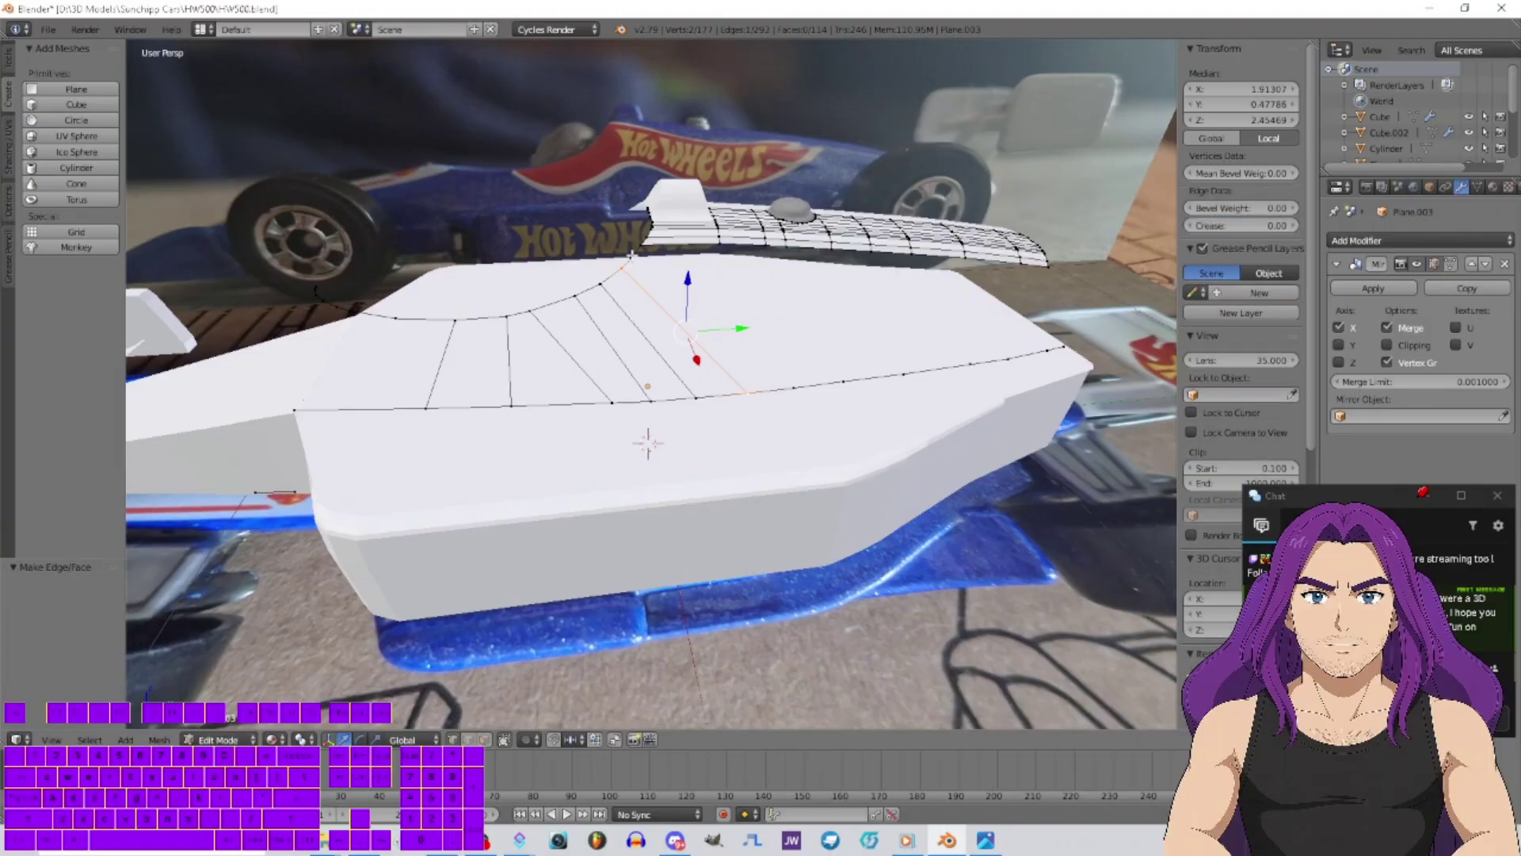
Connect the rear end of the cockpit curve and the engine cover's front lower vertices to the lower outline with edges
{"action": "right_click", "coordinate": [632, 257]}
{"action": "right_click", "coordinate": [793, 388], "text": "shift"}
{"action": "key", "text": "f"}
{"action": "right_click", "coordinate": [718, 248]}
{"action": "right_click", "coordinate": [794, 389], "text": "shift"}
{"action": "key", "text": "f"}
{"action": "right_click", "coordinate": [767, 262]}
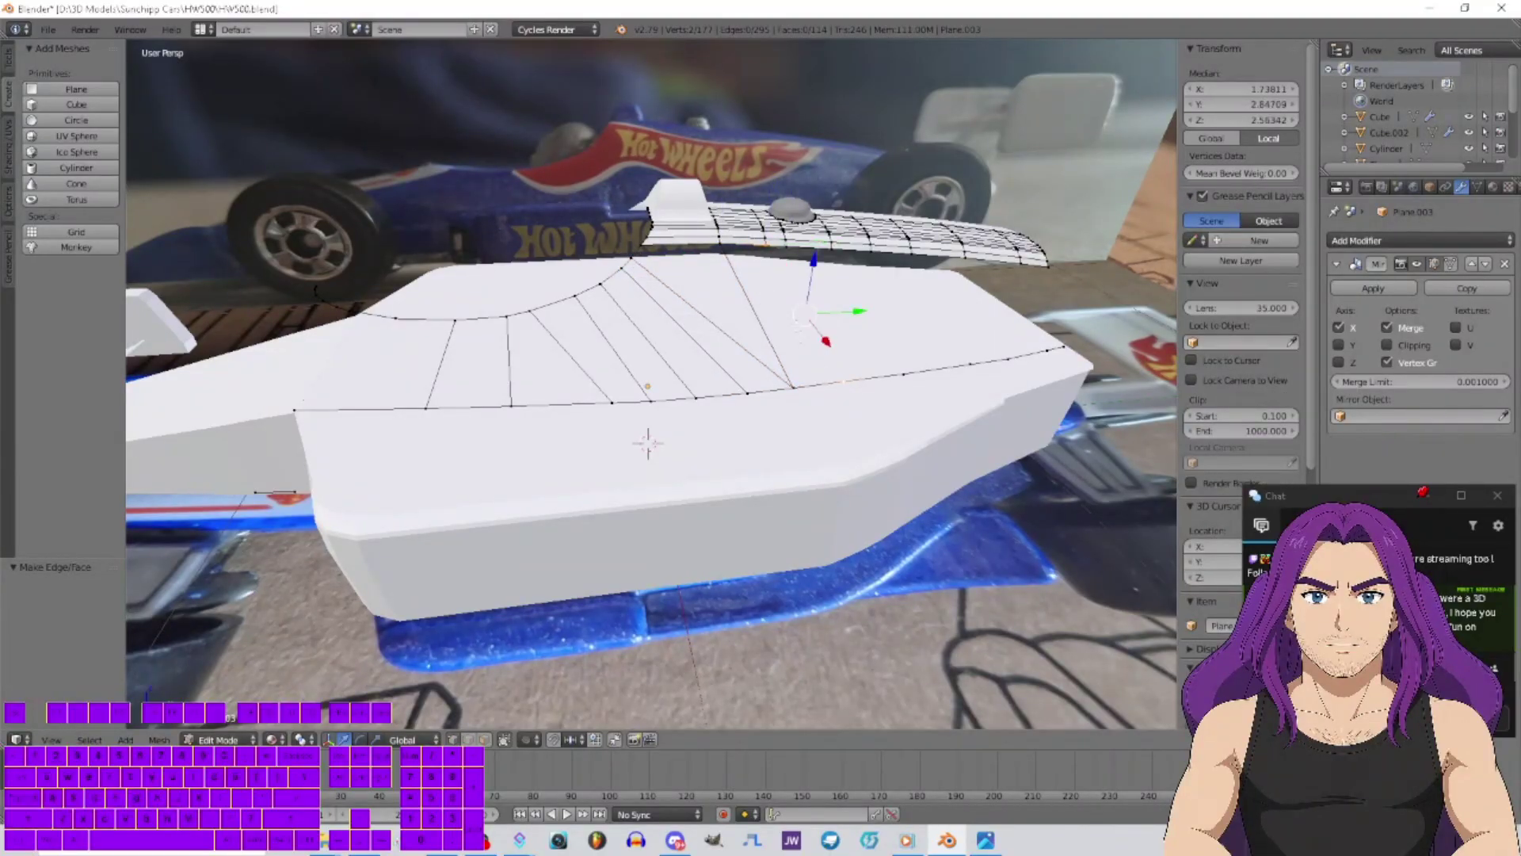
{"action": "key", "text": "f"}
{"action": "right_click", "coordinate": [766, 247]}
{"action": "right_click", "coordinate": [793, 388], "text": "shift"}
{"action": "key", "text": "f"}
Connect the engine cover's middle lower-edge vertices to the next vertices along the lower outline with edges
{"action": "right_click", "coordinate": [785, 248]}
{"action": "right_click", "coordinate": [843, 382], "text": "shift"}
{"action": "key", "text": "f"}
{"action": "right_click", "coordinate": [832, 251]}
{"action": "right_click", "coordinate": [843, 382], "text": "shift"}
{"action": "key", "text": "f"}
{"action": "right_click", "coordinate": [832, 251]}
{"action": "right_click", "coordinate": [903, 374], "text": "shift"}
{"action": "key", "text": "f"}
Connect the front cockpit-curve vertex and the engine cover's rear lower-edge vertices to the lower outline with edges
{"action": "right_click", "coordinate": [395, 318]}
{"action": "right_click", "coordinate": [426, 408], "text": "shift"}
{"action": "key", "text": "f"}
{"action": "middle_click_drag", "start_coordinate": [388, 315], "coordinate": [604, 367]}
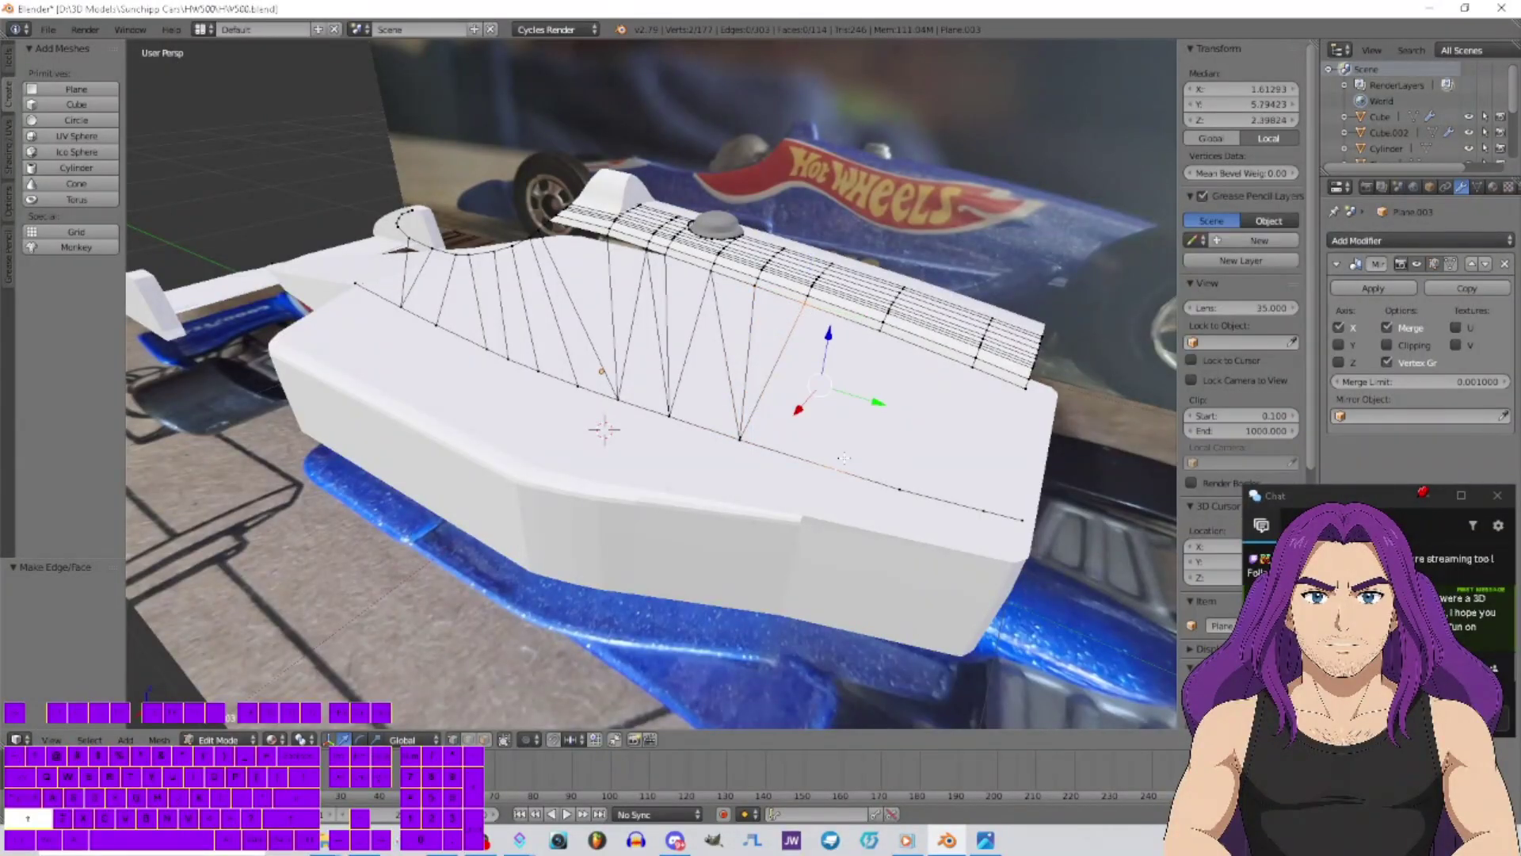
{"action": "right_click", "coordinate": [898, 487], "text": "shift"}
{"action": "key", "text": "f"}
{"action": "right_click", "coordinate": [899, 488]}
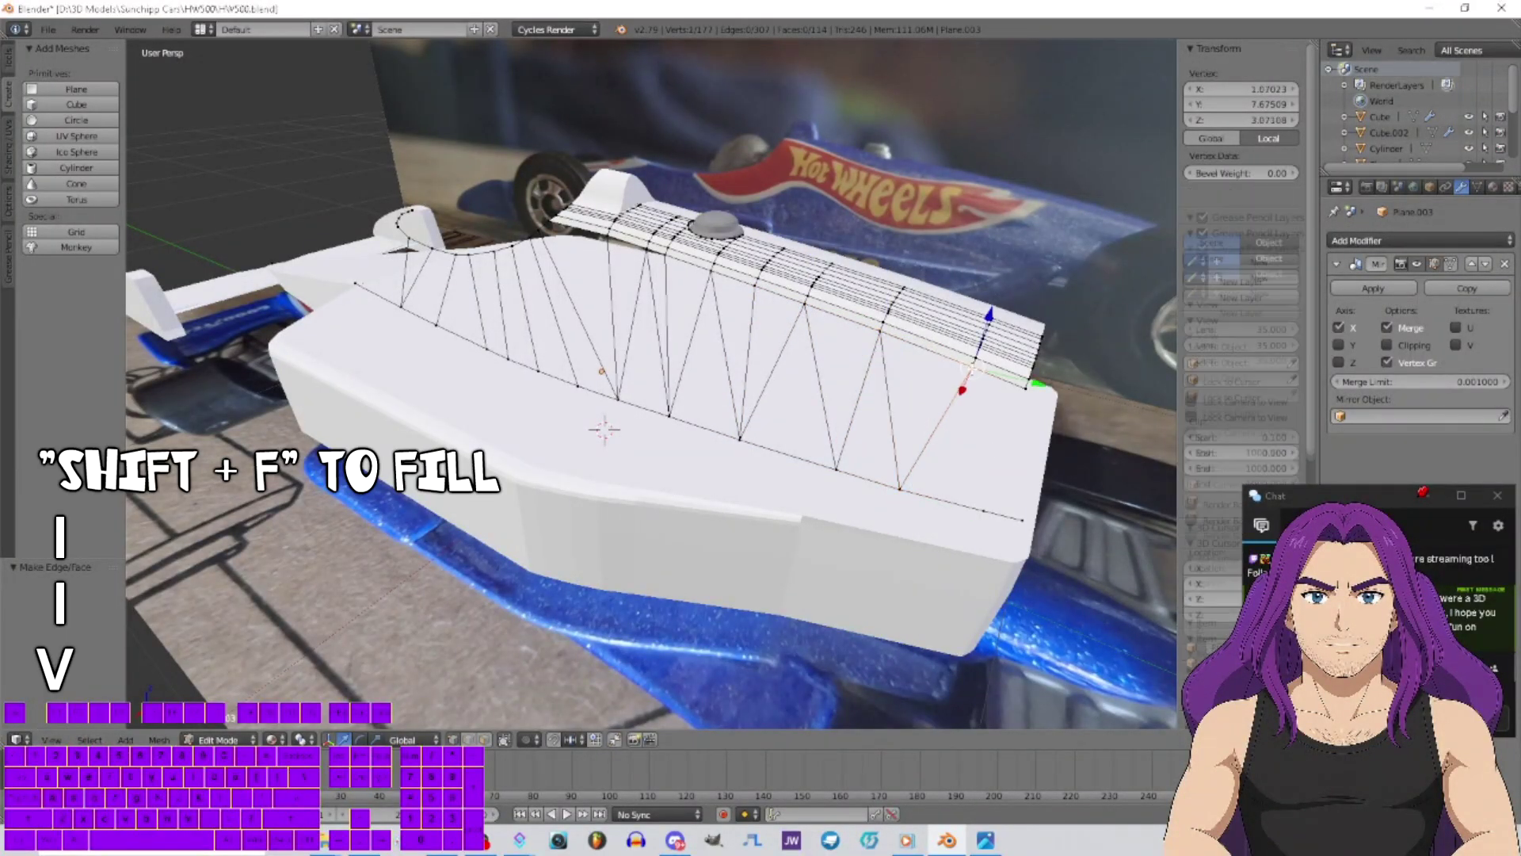
Fill the triangles between the engine cover's lower edge and the lower outline with faces, from the rear towards the middle
{"action": "middle_click_drag", "start_coordinate": [1022, 450], "coordinate": [724, 454]}
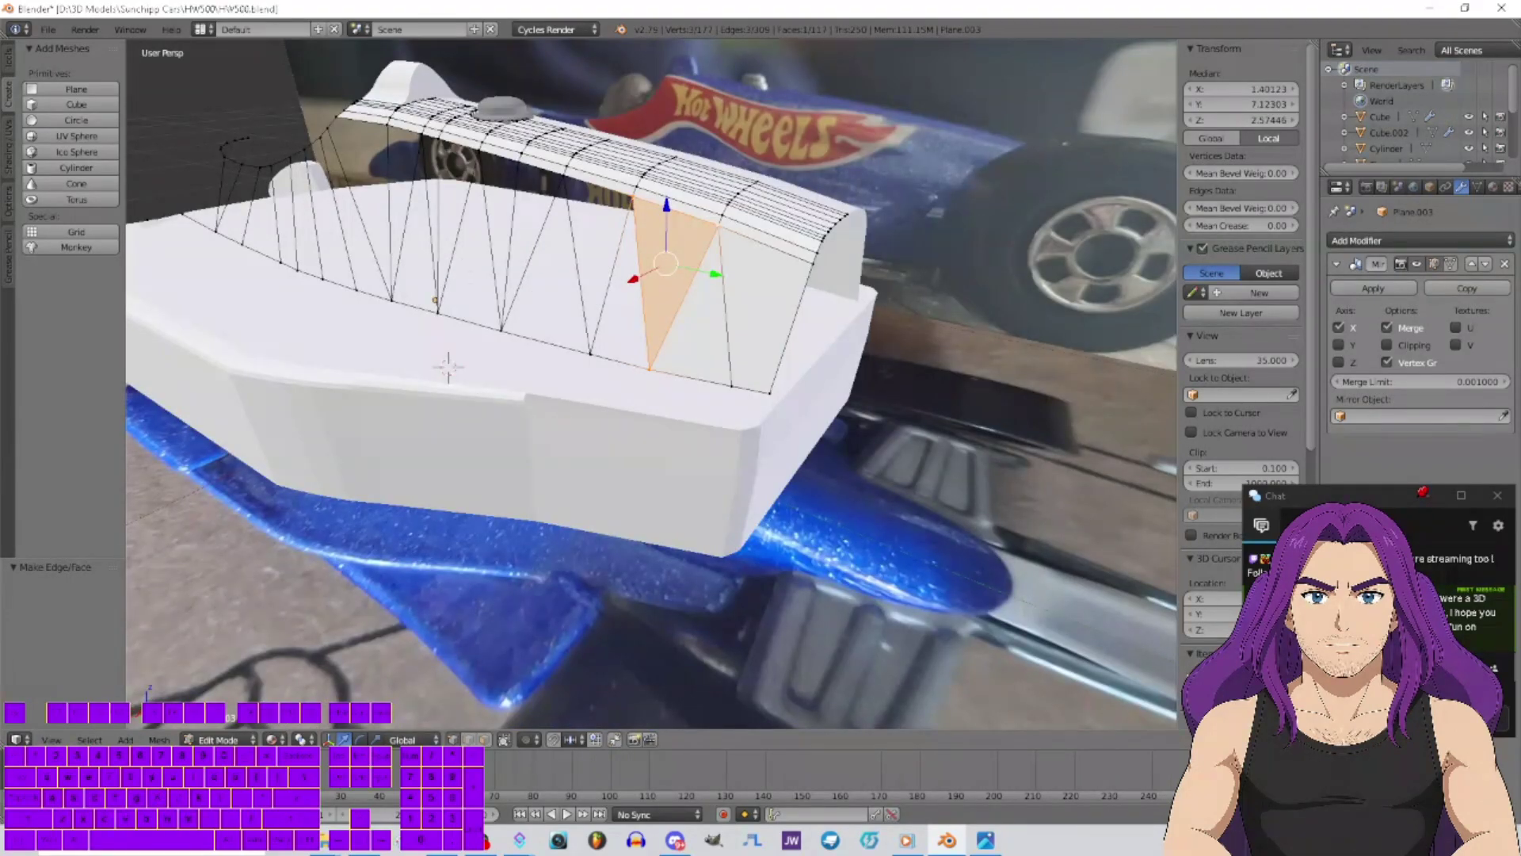
{"action": "middle_click_drag", "start_coordinate": [633, 202], "coordinate": [622, 269]}
{"action": "right_click", "coordinate": [632, 476]}
{"action": "right_click", "coordinate": [695, 500], "text": "shift"}
{"action": "right_click", "coordinate": [669, 323], "text": "shift"}
{"action": "key", "text": "f"}
{"action": "right_click", "coordinate": [632, 475]}
{"action": "key", "text": "f"}
{"action": "key", "text": "f"}
{"action": "key", "text": "f"}
{"action": "key", "text": "f"}
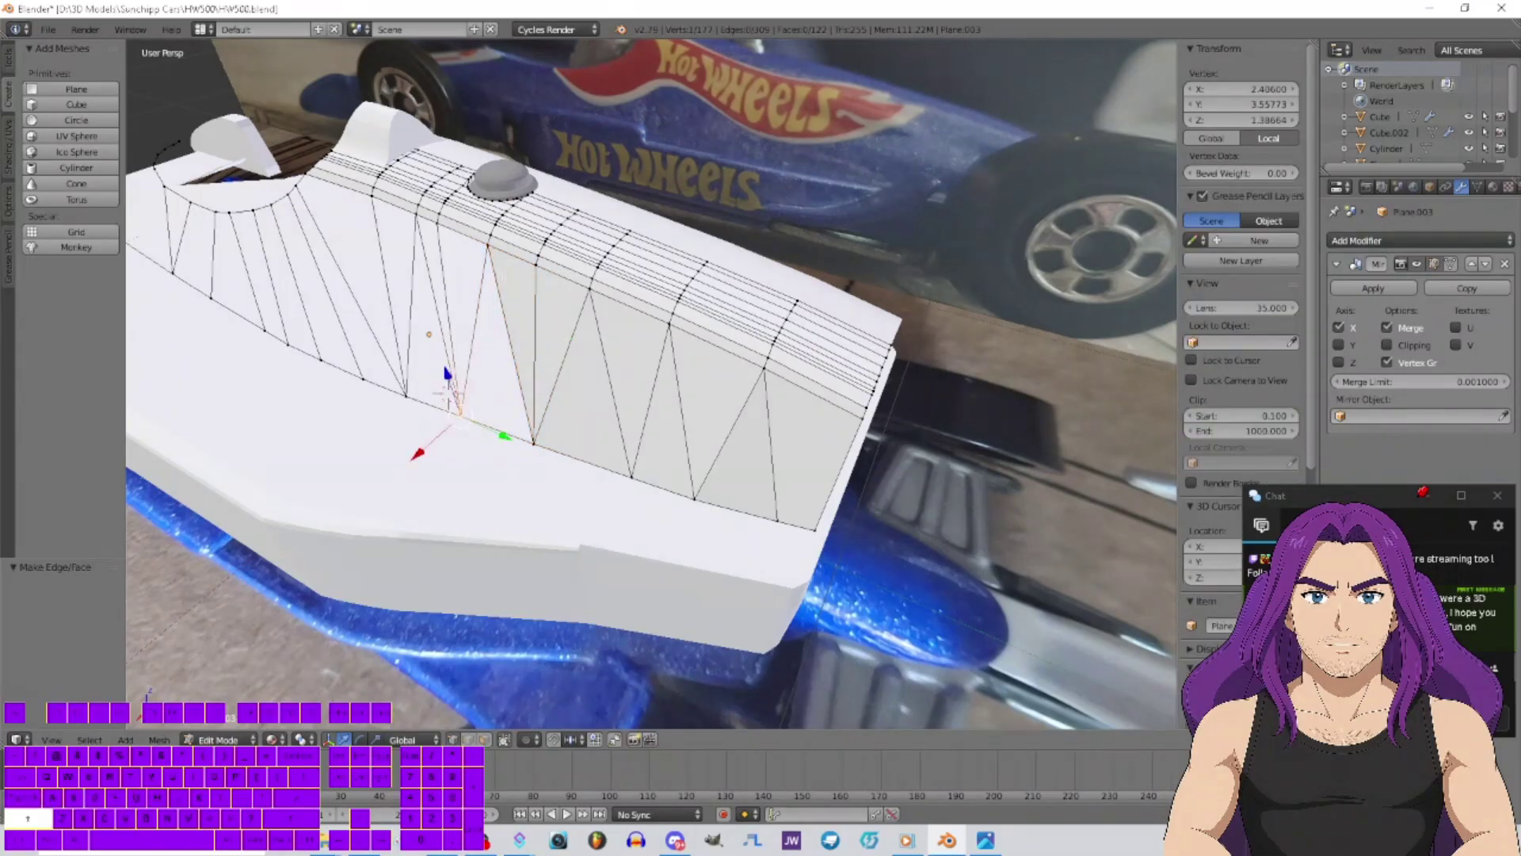
{"action": "key", "text": "f"}
Fill the triangles beneath the engine cover's front end with faces, continuing towards the cockpit
{"action": "right_click", "coordinate": [461, 414]}
{"action": "right_click", "coordinate": [437, 224], "text": "shift"}
{"action": "key", "text": "f"}
{"action": "right_click", "coordinate": [416, 216], "text": "shift"}
{"action": "key", "text": "f"}
{"action": "right_click", "coordinate": [406, 395]}
{"action": "right_click", "coordinate": [416, 215], "text": "shift"}
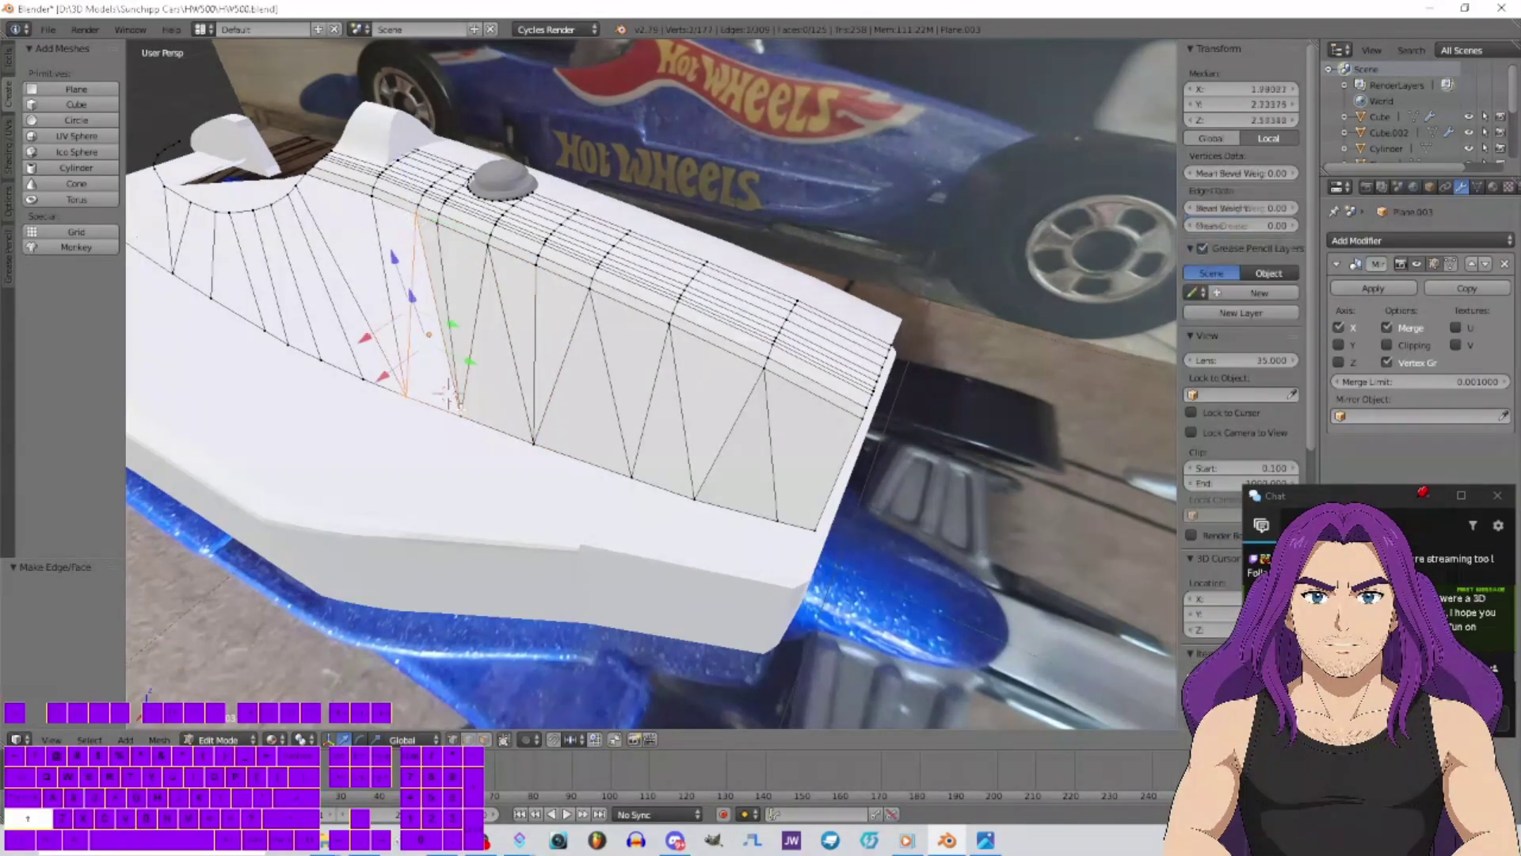
{"action": "right_click", "coordinate": [461, 407], "text": "shift"}
{"action": "key", "text": "f"}
{"action": "middle_click_drag", "start_coordinate": [461, 407], "coordinate": [539, 365]}
{"action": "right_click", "coordinate": [550, 452]}
{"action": "key", "text": "f"}
Fill the gaps between the rising cockpit curve and the lower outline with faces, working forward
{"action": "right_click", "coordinate": [358, 254], "text": "shift"}
{"action": "key", "text": "f"}
{"action": "middle_click_drag", "start_coordinate": [455, 253], "coordinate": [523, 254]}
{"action": "key", "text": "f"}
{"action": "right_click", "coordinate": [383, 286]}
{"action": "right_click", "coordinate": [352, 310], "text": "shift"}
{"action": "key", "text": "f"}
{"action": "right_click", "coordinate": [353, 310]}
{"action": "right_click", "coordinate": [315, 327], "text": "shift"}
{"action": "key", "text": "f"}
{"action": "right_click", "coordinate": [315, 327]}
{"action": "right_click", "coordinate": [253, 349], "text": "shift"}
{"action": "key", "text": "f"}
Fill the remaining gaps at the front end of the cockpit curve with faces and return to Object Mode
{"action": "middle_click_drag", "start_coordinate": [316, 349], "coordinate": [360, 348]}
{"action": "right_click", "coordinate": [486, 353]}
{"action": "right_click", "coordinate": [452, 363], "text": "shift"}
{"action": "key", "text": "f"}
{"action": "right_click", "coordinate": [452, 362]}
{"action": "right_click", "coordinate": [374, 370], "text": "shift"}
{"action": "key", "text": "f"}
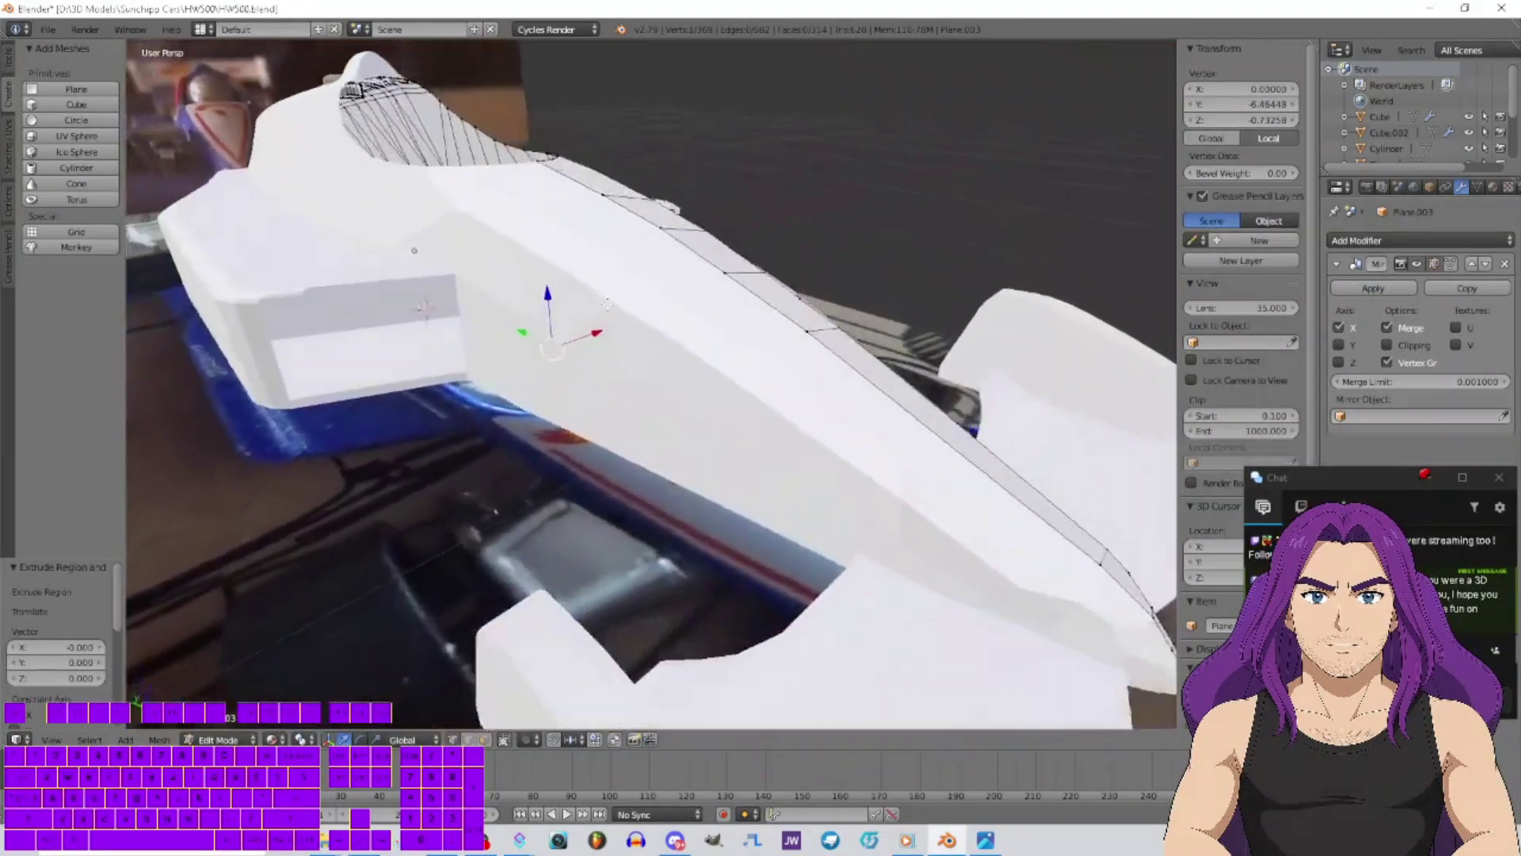
{"action": "middle_click_drag", "start_coordinate": [634, 317], "coordinate": [644, 394]}
{"action": "key", "text": "Tab"}
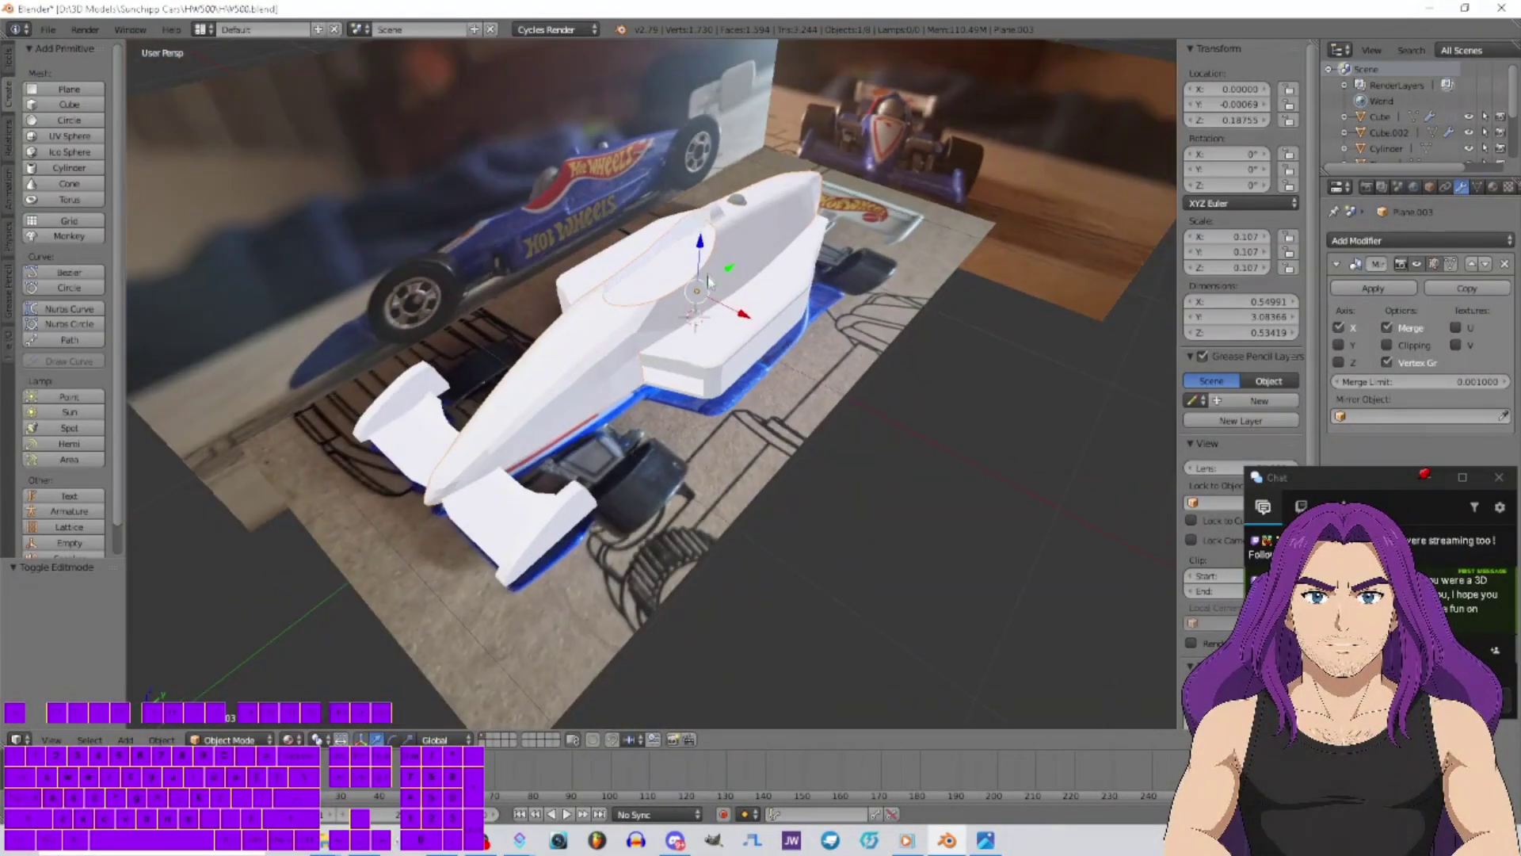
Try raising the body surface mesh along the Z axis, and undo the move
{"action": "left_click_drag", "start_coordinate": [703, 242], "coordinate": [691, 135]}
{"action": "key", "text": "ctrl+z"}
{"action": "middle_click_drag", "start_coordinate": [787, 361], "coordinate": [789, 320]}
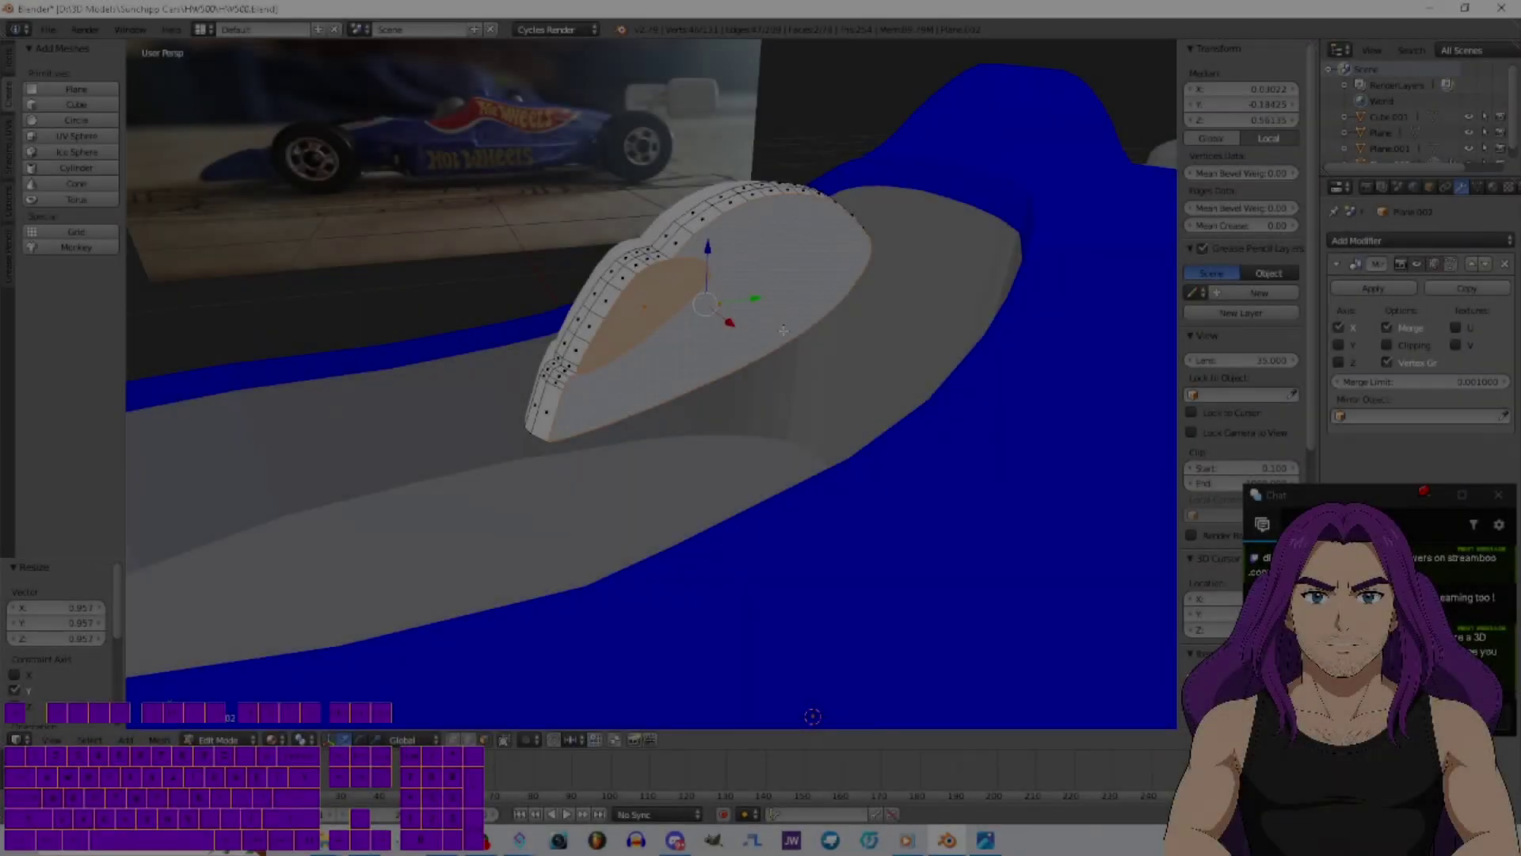
Move the helmet's selected side faces 0.022 outward along X and scale them to about 0.87
{"action": "mouse_move", "coordinate": [792, 348]}
{"action": "middle_mouse_down"}
{"action": "mouse_move", "coordinate": [957, 322]}
{"action": "mouse_move", "coordinate": [883, 275]}
{"action": "mouse_move", "coordinate": [767, 345]}
{"action": "middle_mouse_up"}
{"action": "left_click_drag", "start_coordinate": [738, 302], "coordinate": [768, 306]}
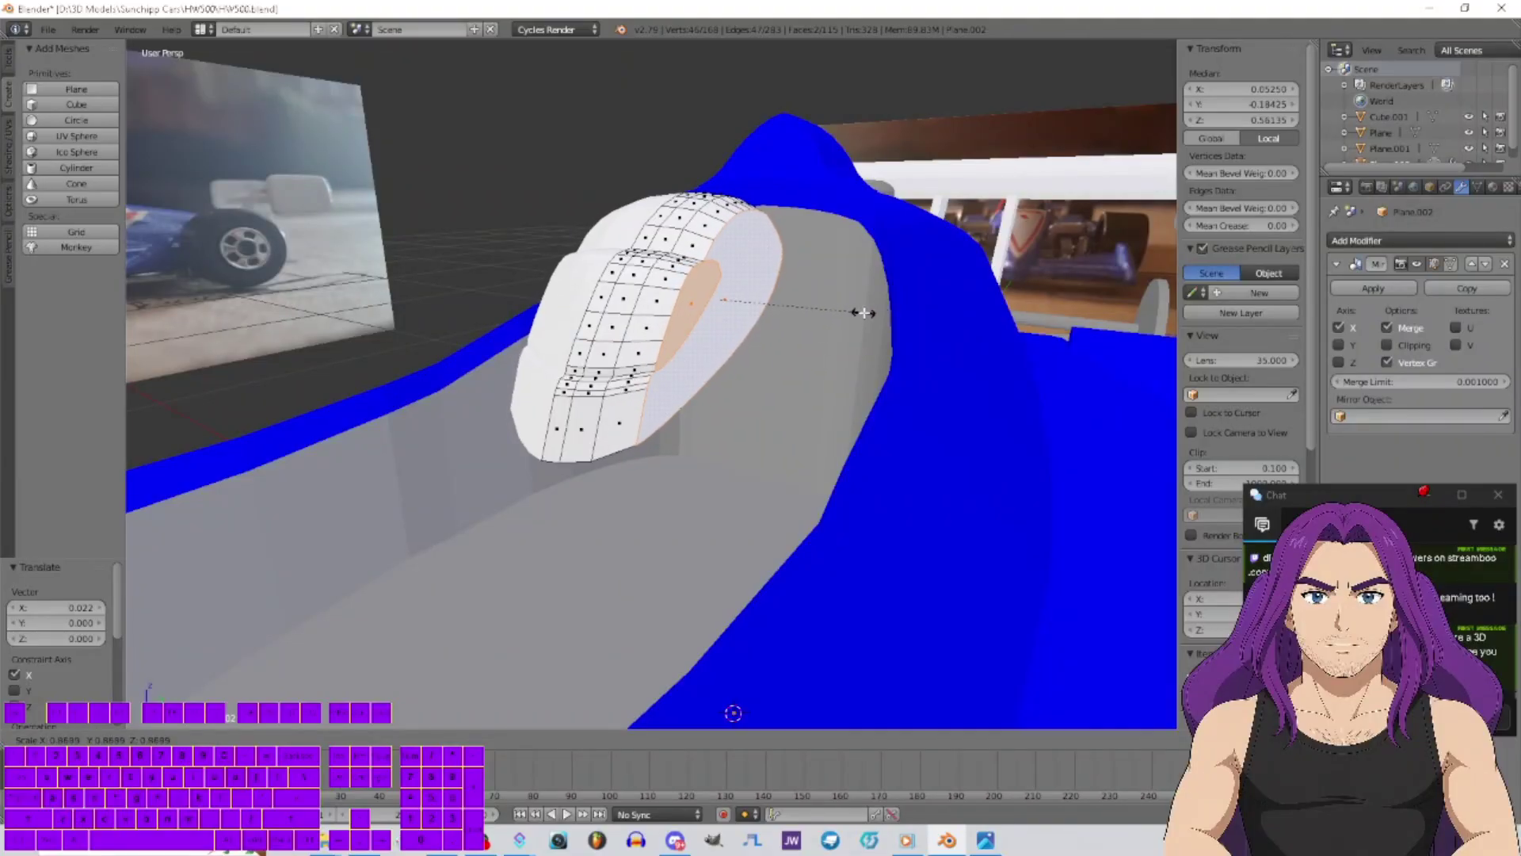
{"action": "middle_click_drag", "start_coordinate": [863, 313], "coordinate": [715, 333]}
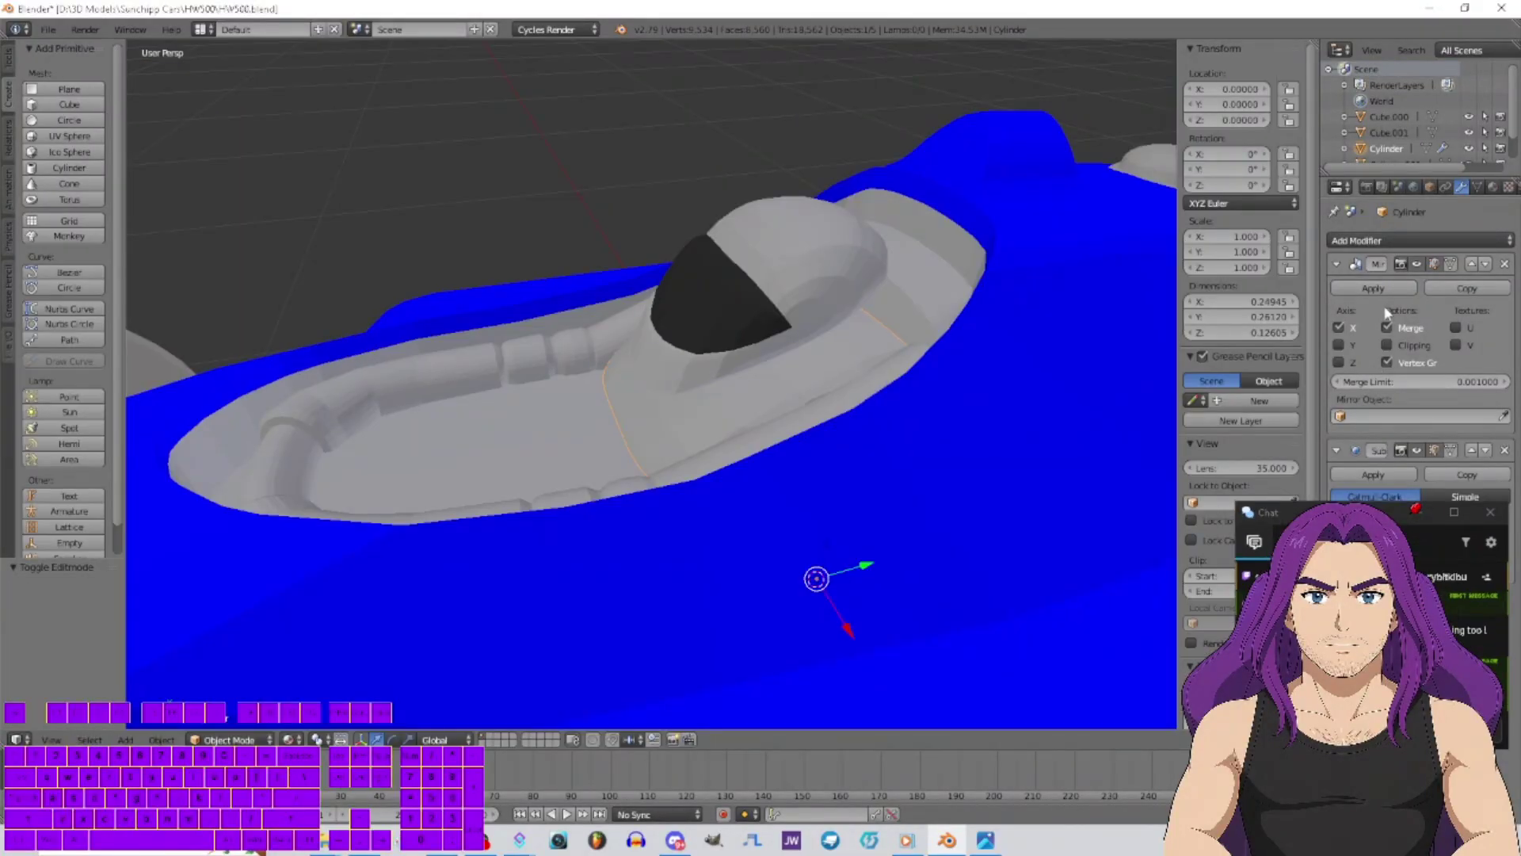
Apply the Mirror and Subsurf modifiers on the driver's torso, and the Mirror modifier on the cockpit padding
{"action": "left_click", "coordinate": [1375, 288]}
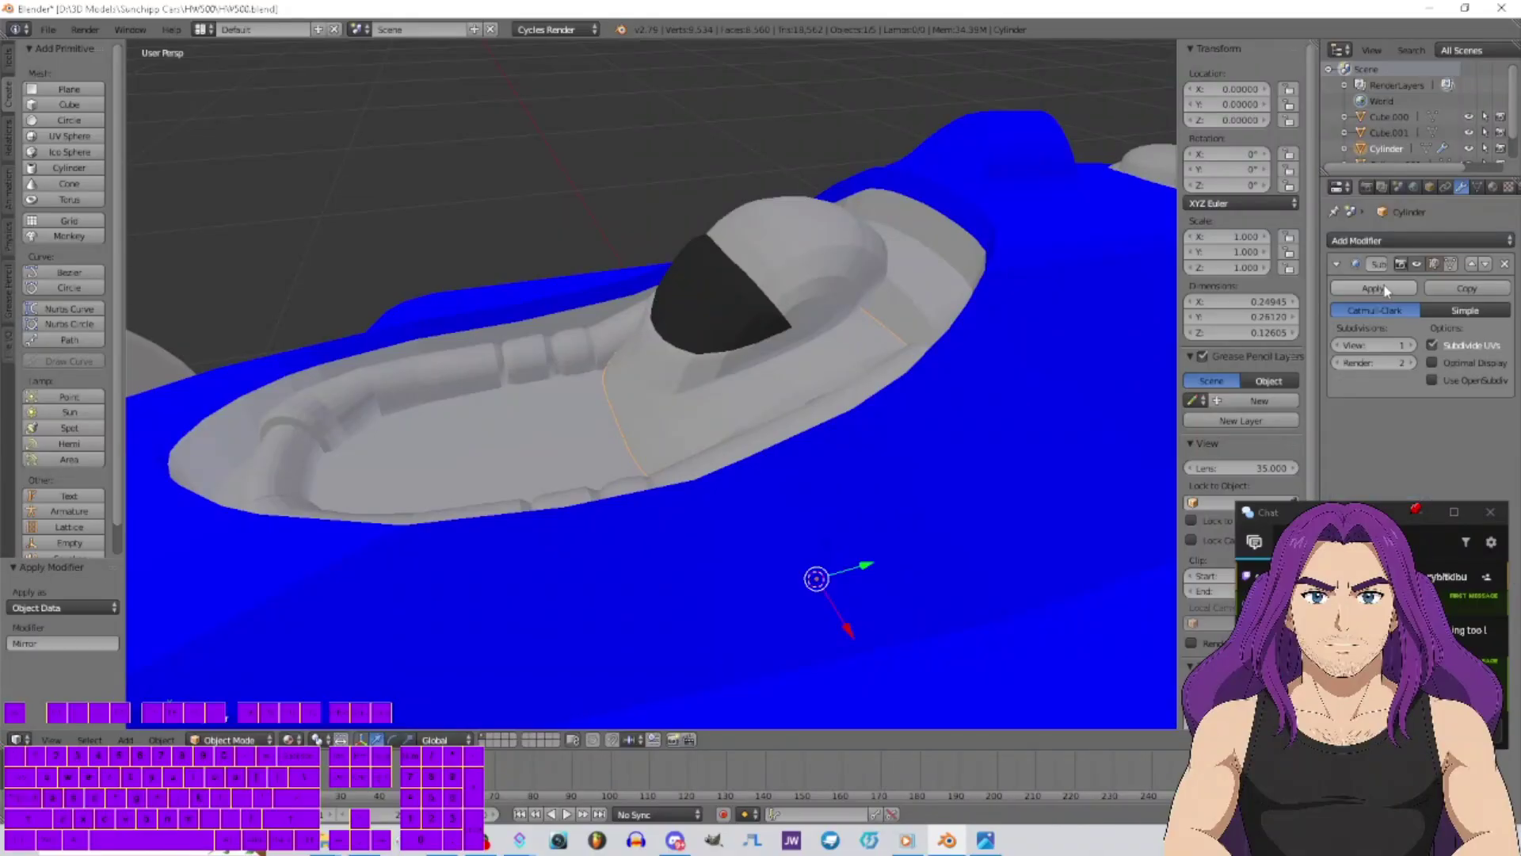
{"action": "left_click", "coordinate": [1375, 288]}
{"action": "middle_click_drag", "start_coordinate": [917, 425], "coordinate": [541, 393]}
{"action": "right_click", "coordinate": [540, 392]}
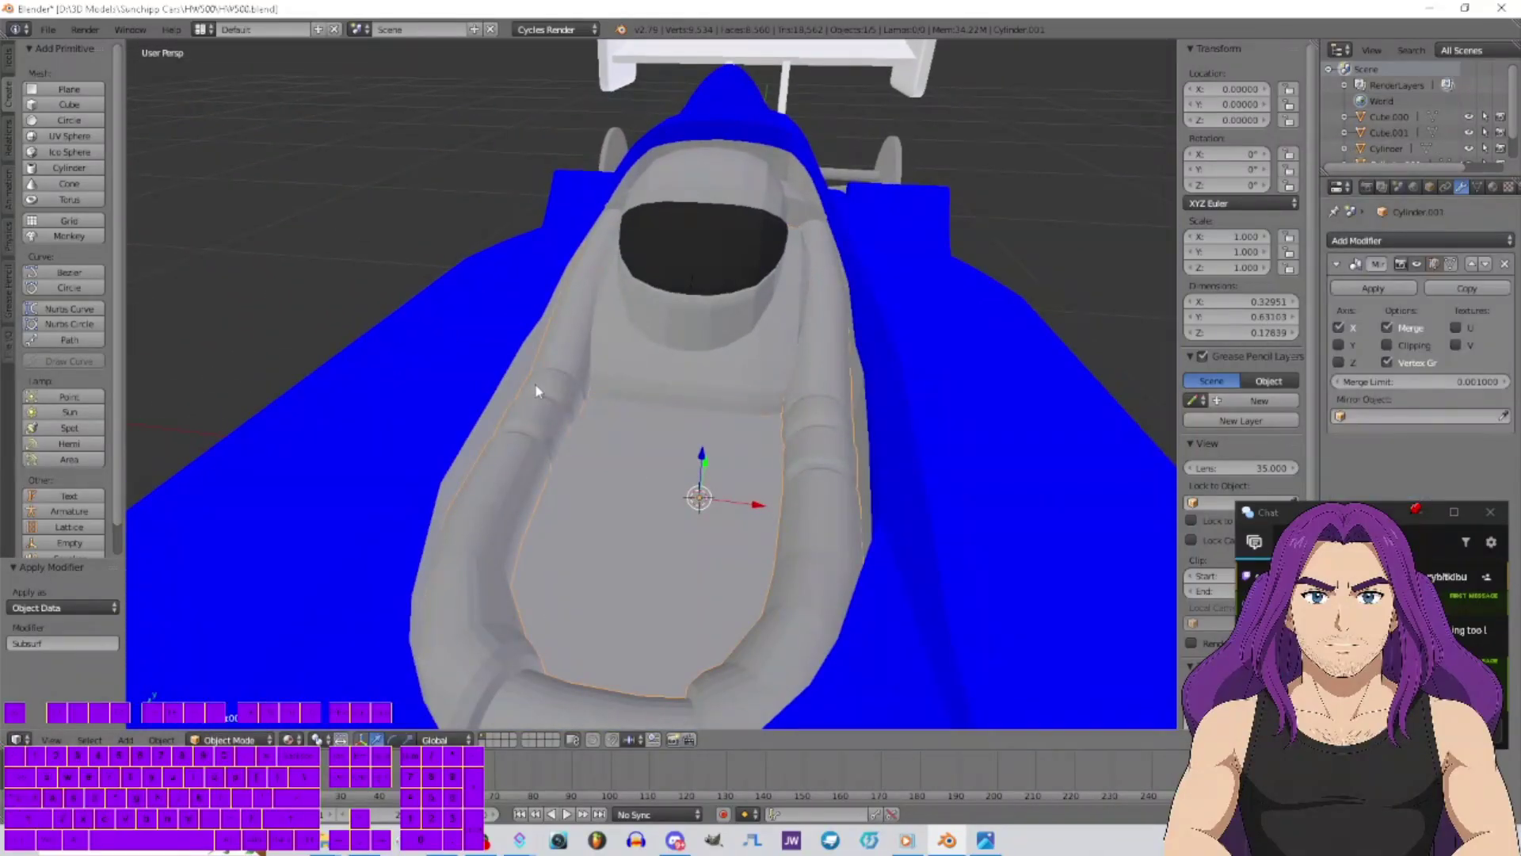
{"action": "left_click", "coordinate": [1392, 291]}
{"action": "scroll", "coordinate": [769, 455], "scroll_direction": "down", "scroll_amount": 1}
Bring the whole car into view, deselect everything and save the file
{"action": "middle_click_drag", "start_coordinate": [767, 455], "coordinate": [679, 487]}
{"action": "scroll", "coordinate": [687, 488], "scroll_direction": "down", "scroll_amount": 3}
{"action": "scroll", "coordinate": [765, 523], "scroll_direction": "down", "scroll_amount": 1}
{"action": "scroll", "coordinate": [762, 507], "scroll_direction": "down", "scroll_amount": 5}
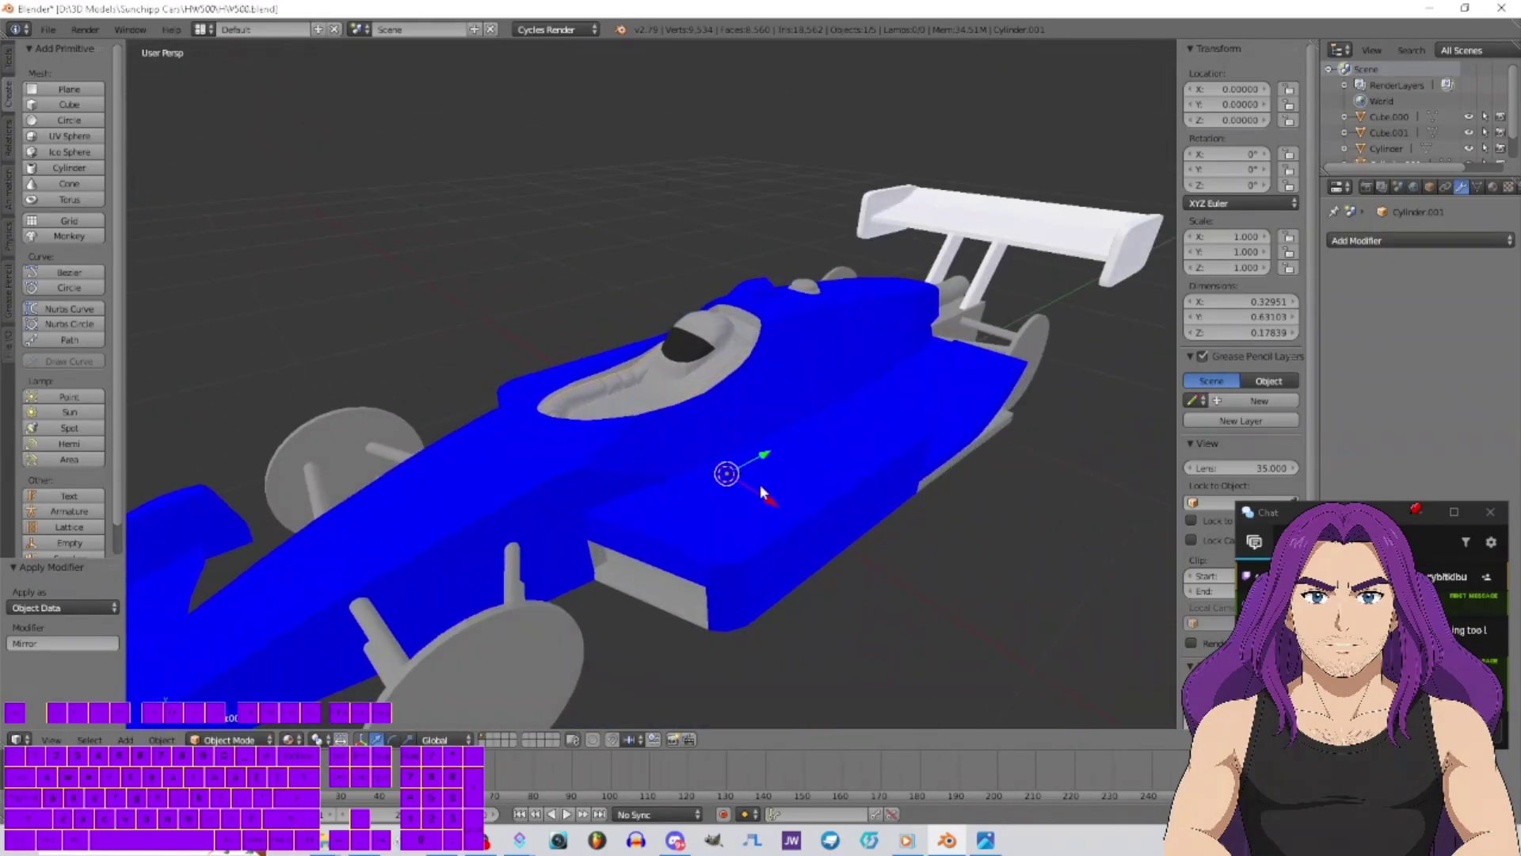
{"action": "middle_click_drag", "start_coordinate": [745, 473], "coordinate": [730, 508]}
{"action": "key", "text": "a"}
{"action": "key", "text": "ctrl+s"}
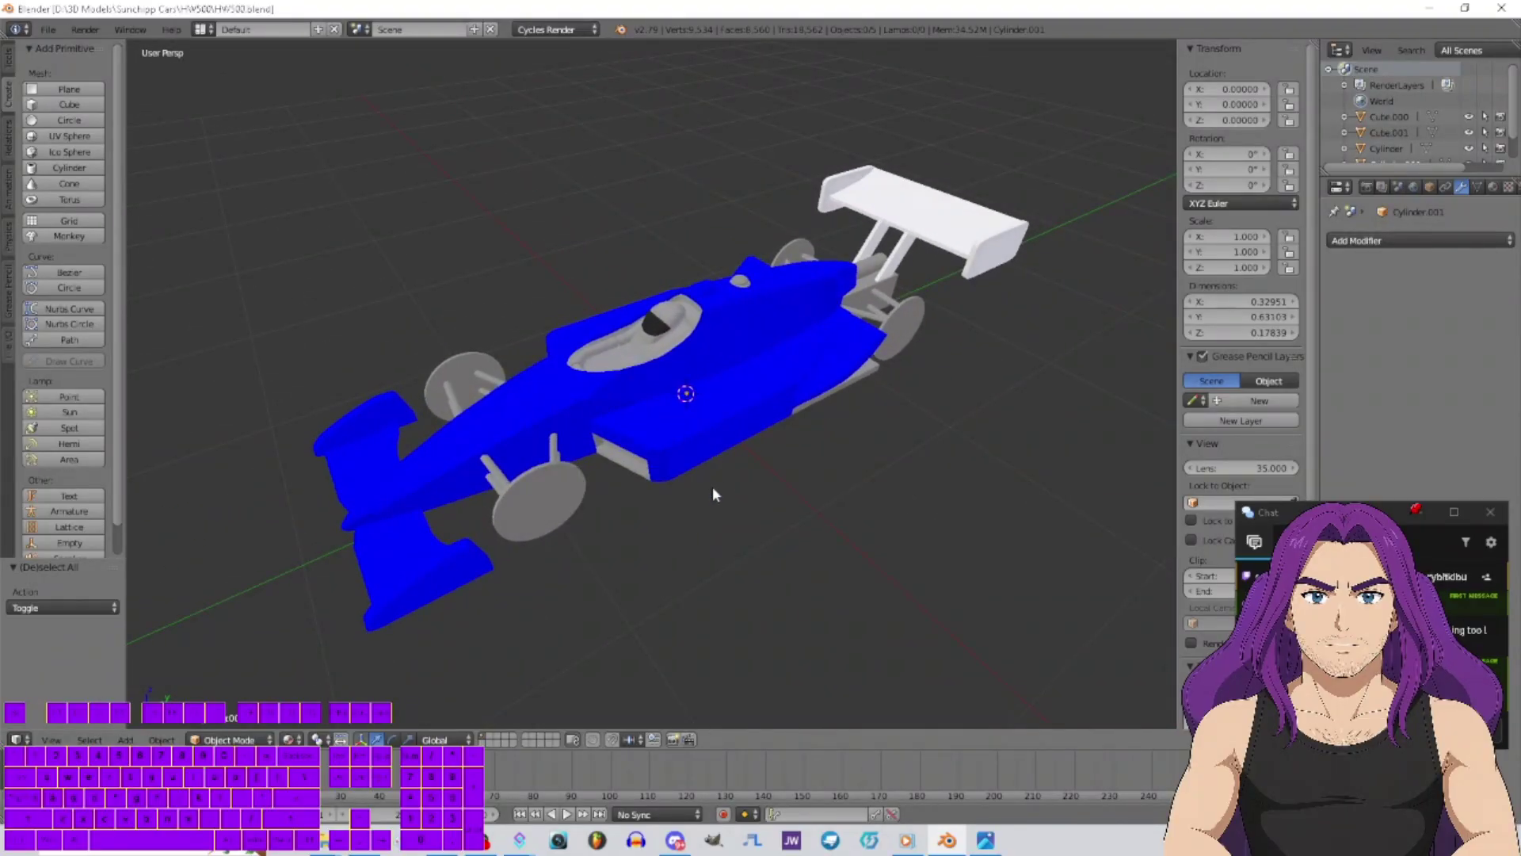
{"action": "middle_click_drag", "start_coordinate": [757, 475], "coordinate": [1039, 422]}
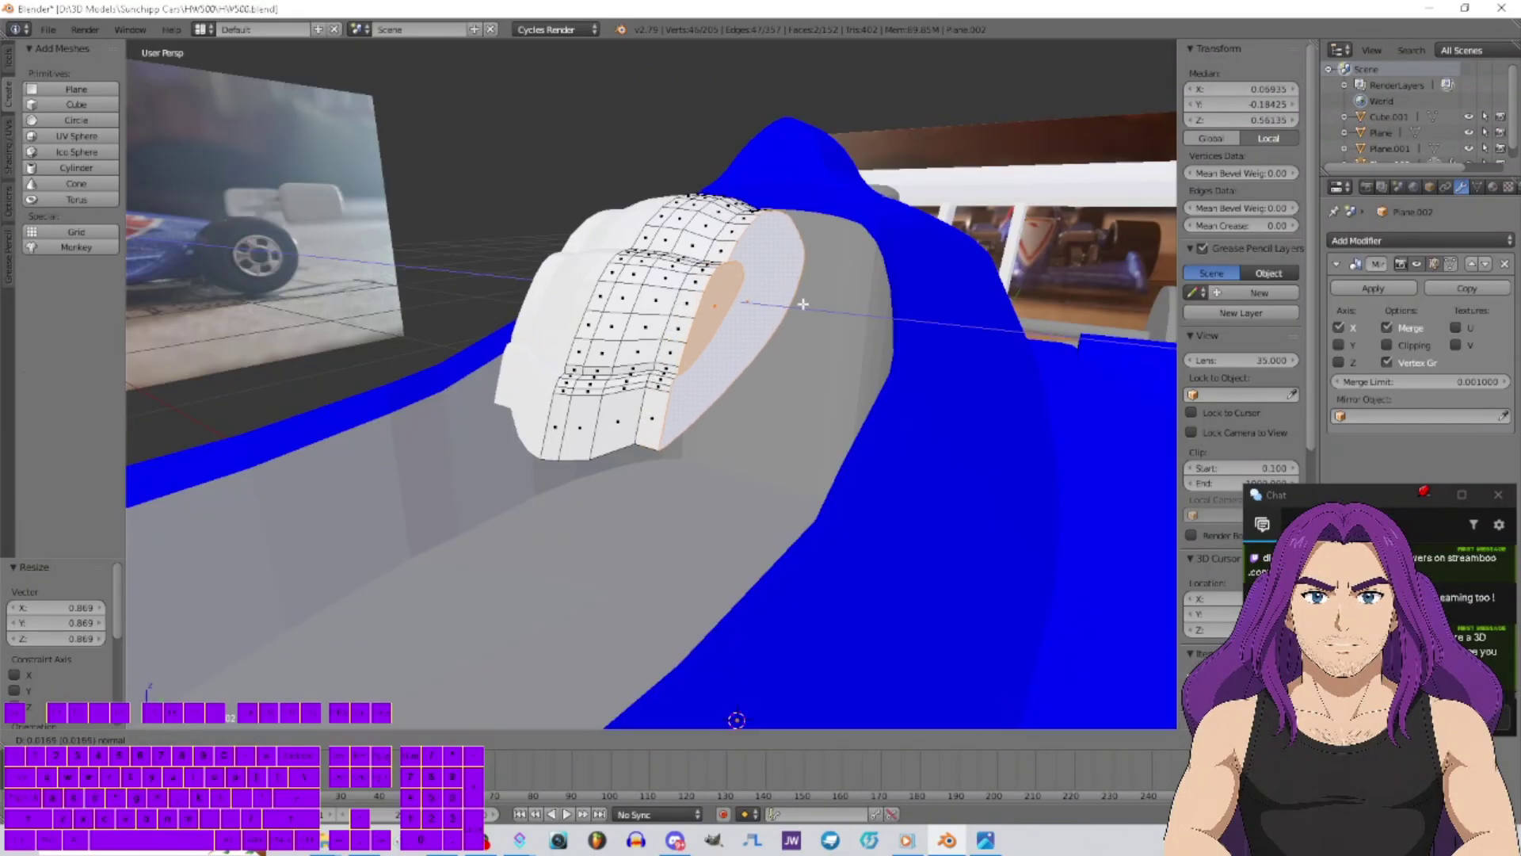
Extrude the helmet's side faces 0.019 outward and scale them to about 0.7
{"action": "key", "text": "s"}
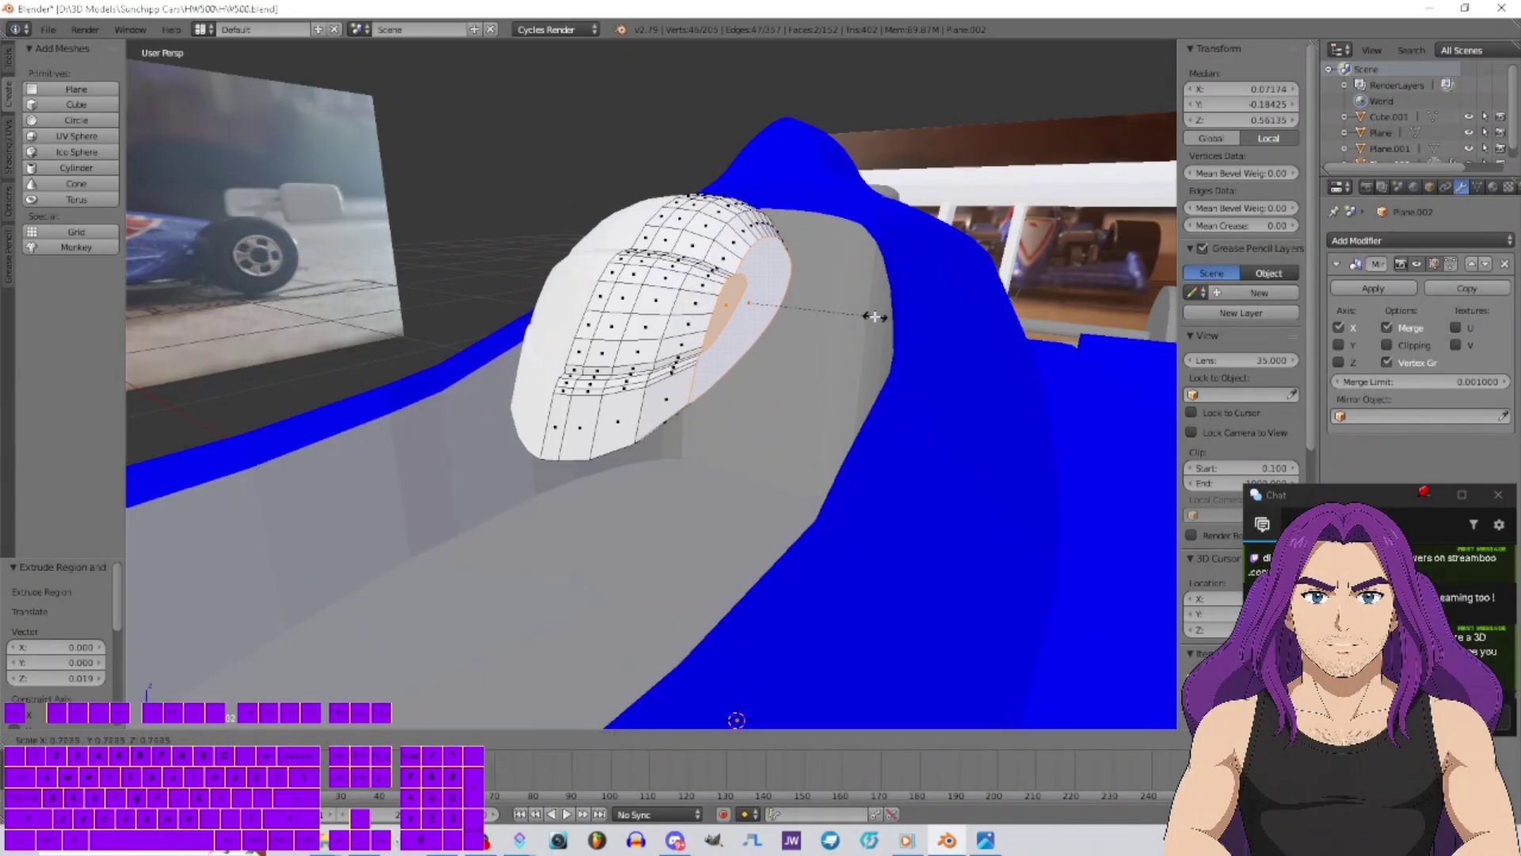
{"action": "left_click", "coordinate": [868, 317]}
{"action": "middle_click_drag", "start_coordinate": [869, 316], "coordinate": [806, 317]}
Extrude the helmet's side faces outward once more, scale them to 0.4 and pull them back 0.006 along X
{"action": "left_click", "coordinate": [831, 320]}
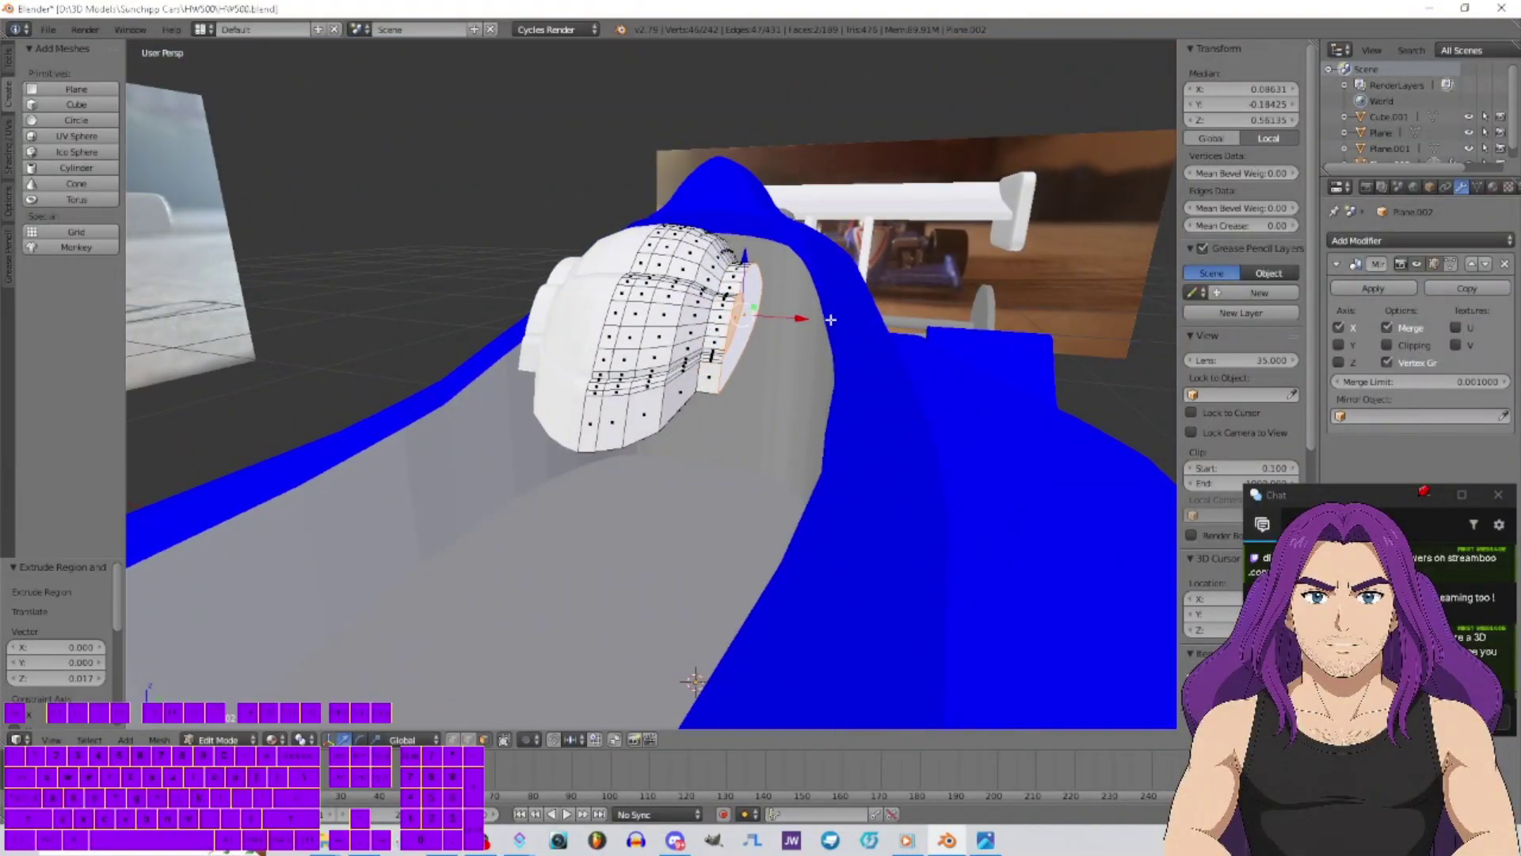
{"action": "type", "text": ".4"}
{"action": "key", "text": "Return"}
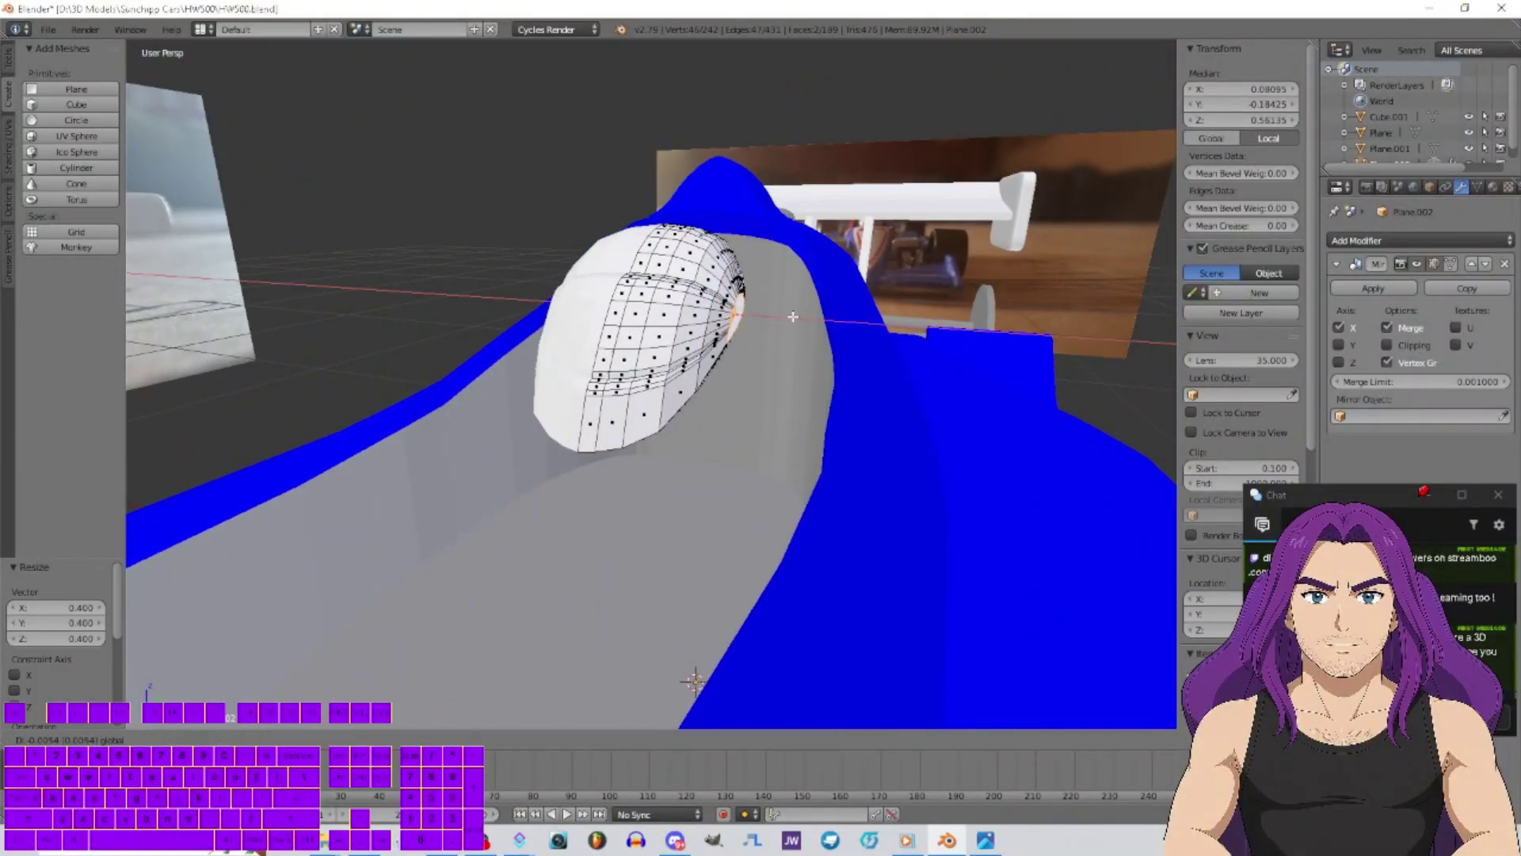
{"action": "left_click", "coordinate": [791, 317]}
{"action": "middle_click_drag", "start_coordinate": [792, 317], "coordinate": [819, 356]}
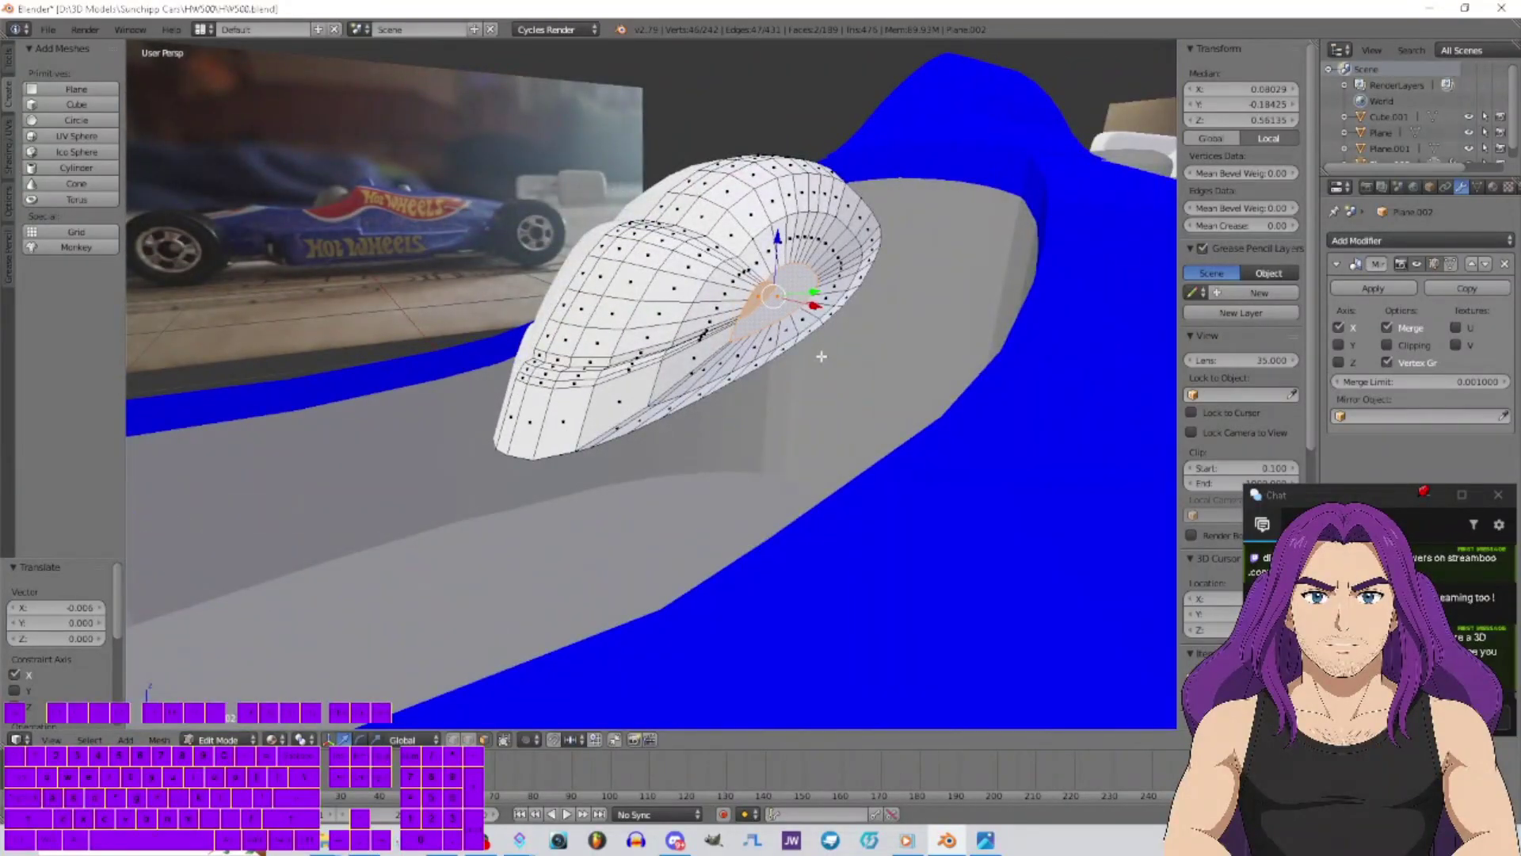